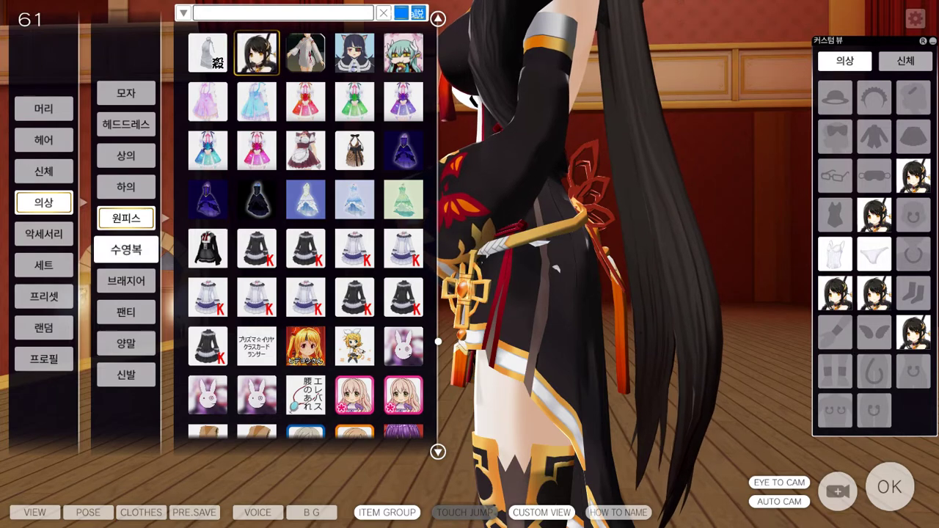
- Try the neighbouring white one-piece on the character, and put the 冥王(YamaRaja)ワンピース back on
{"action": "mouse_move", "coordinate": [208, 297]}
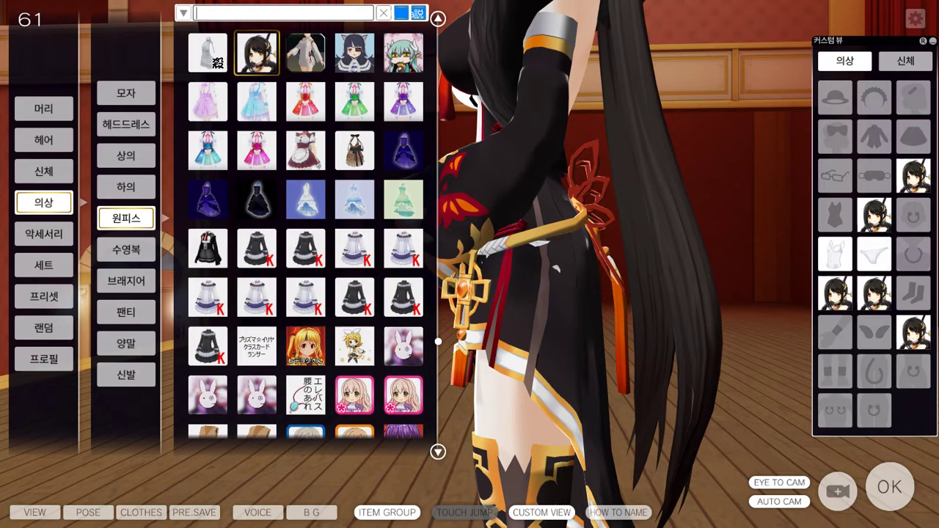
{"action": "left_click", "coordinate": [294, 52]}
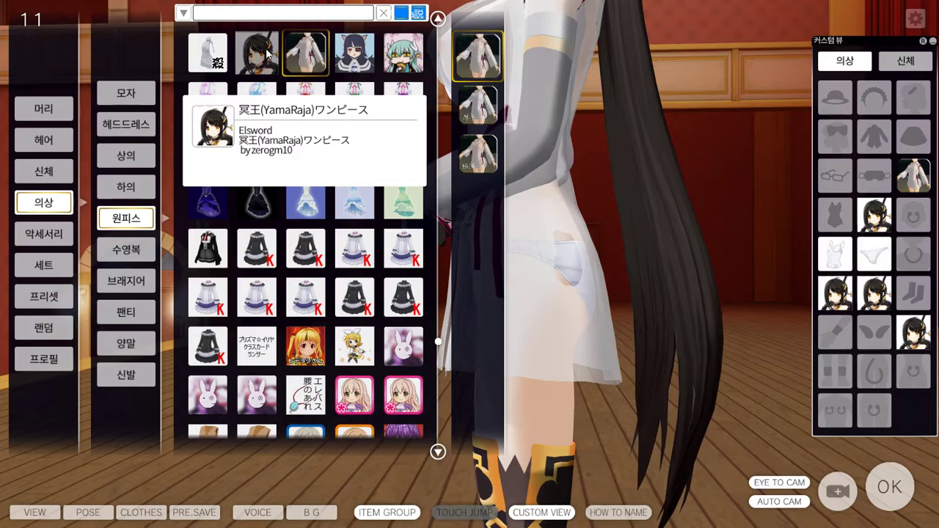
{"action": "left_click", "coordinate": [267, 55]}
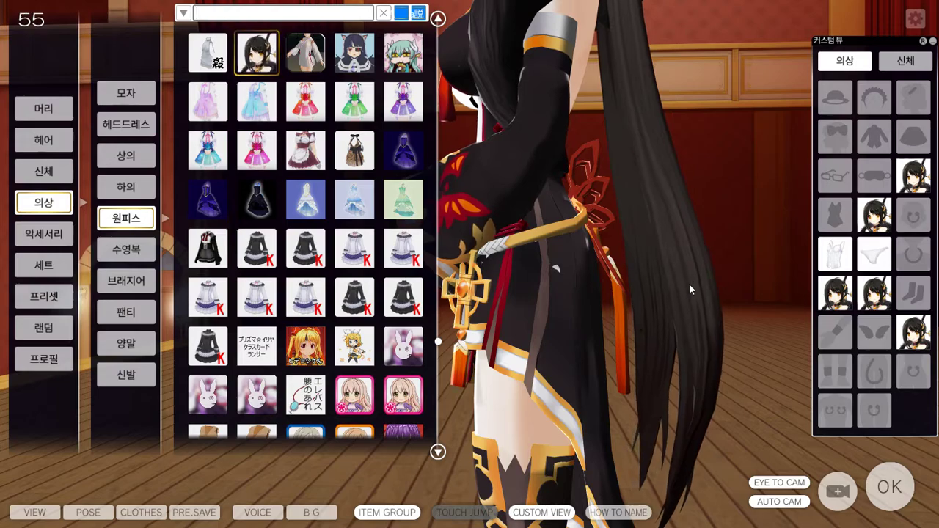
- Switch to Blender and show the yr_onep dress mesh from the right side
{"action": "key", "text": "alt+Tab"}
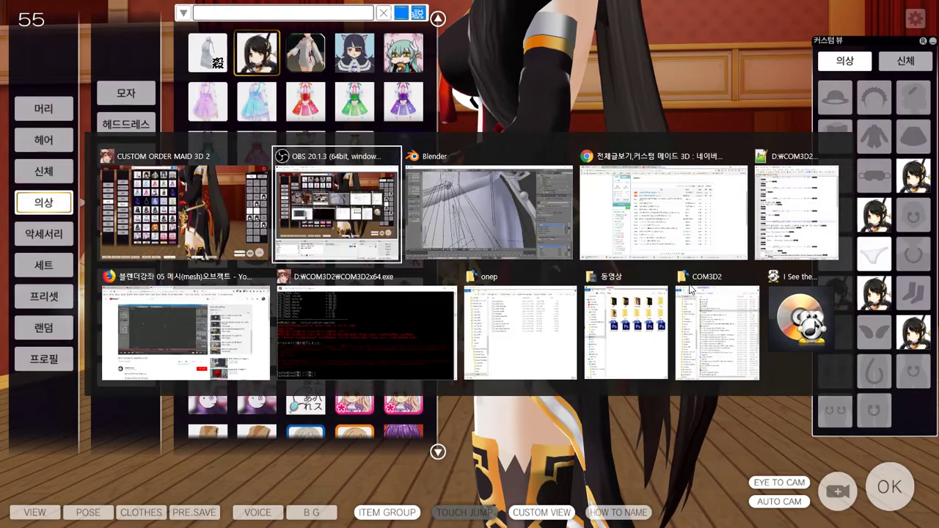
{"action": "key", "text": "alt+Tab"}
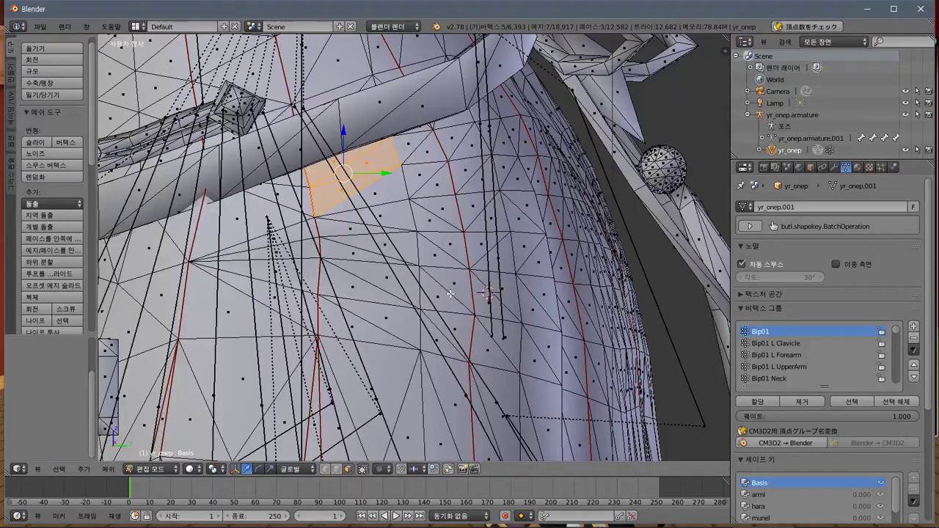
{"action": "scroll", "coordinate": [450, 294], "scroll_direction": "down", "scroll_amount": 4}
{"action": "key", "text": "KP_4"}
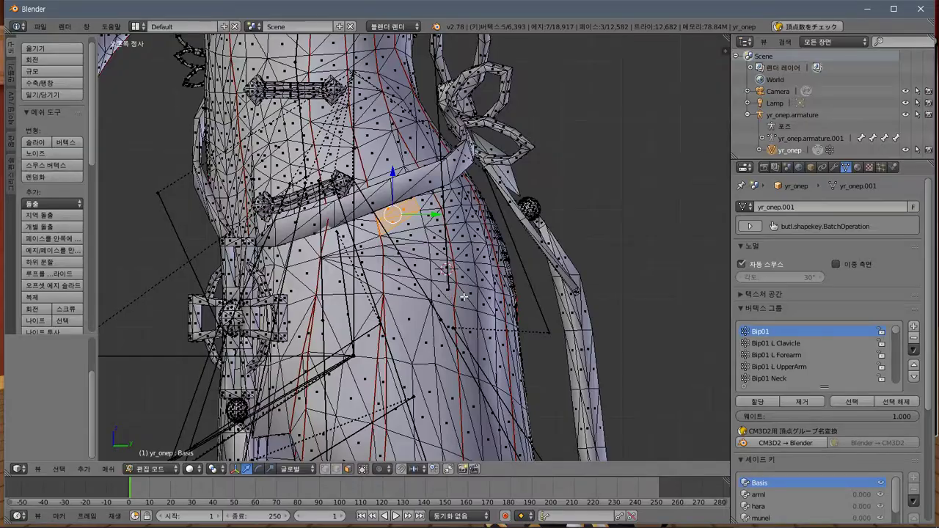
- Set the 3D viewport shading to Texture and change the timeline area to the UV/Image Editor
{"action": "left_click", "coordinate": [188, 470]}
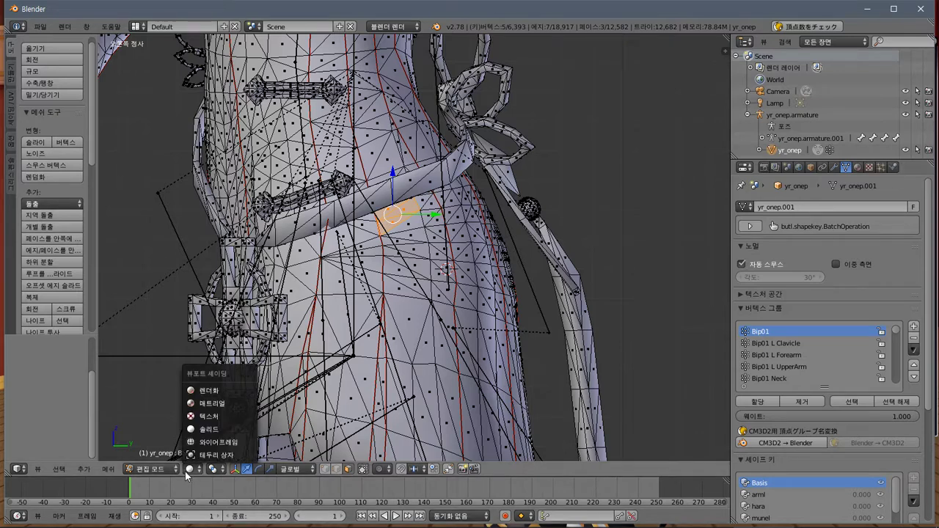
{"action": "left_click", "coordinate": [209, 415]}
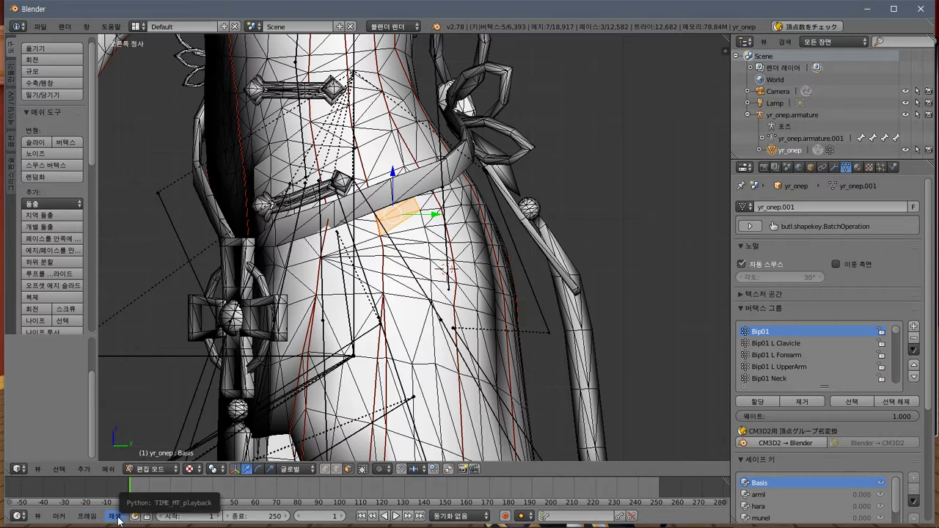
{"action": "left_click", "coordinate": [20, 515]}
{"action": "left_click", "coordinate": [44, 425]}
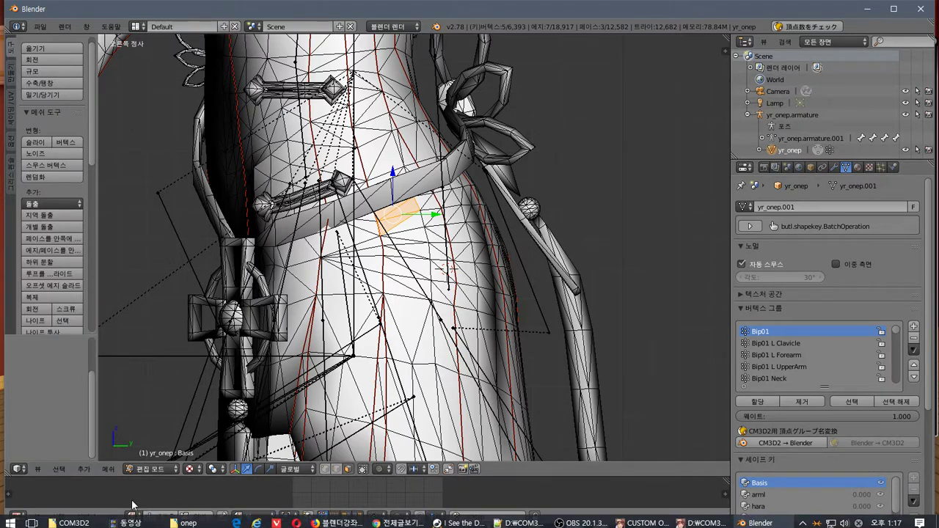
- Open the texture sd_onep.tex from the Elsword SakraDevanam onepeice folder in the UV/Image Editor
{"action": "left_click", "coordinate": [113, 516]}
{"action": "mouse_move", "coordinate": [92, 519]}
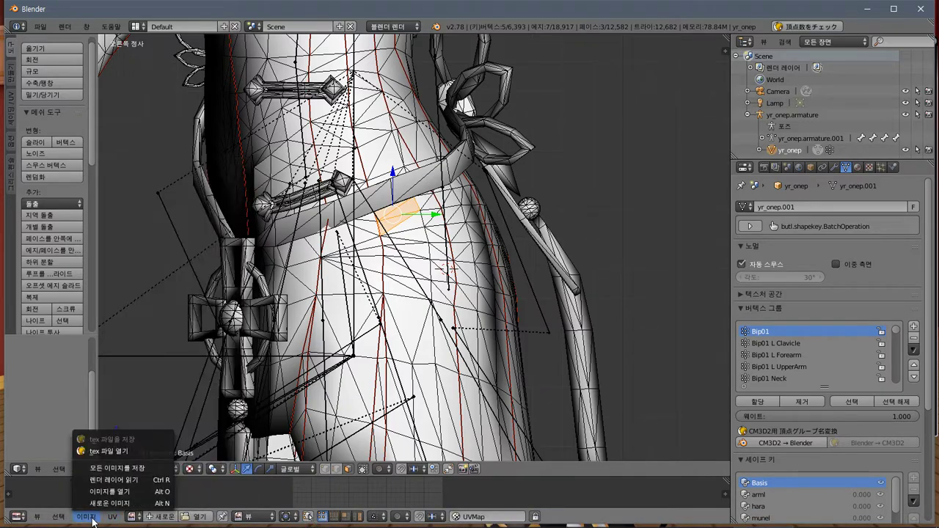
{"action": "left_click", "coordinate": [109, 451]}
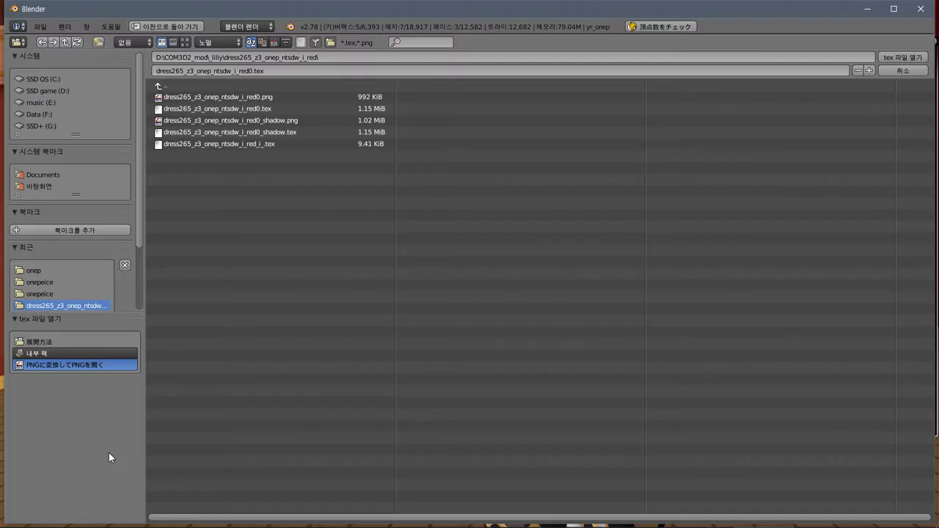
{"action": "left_click", "coordinate": [72, 268]}
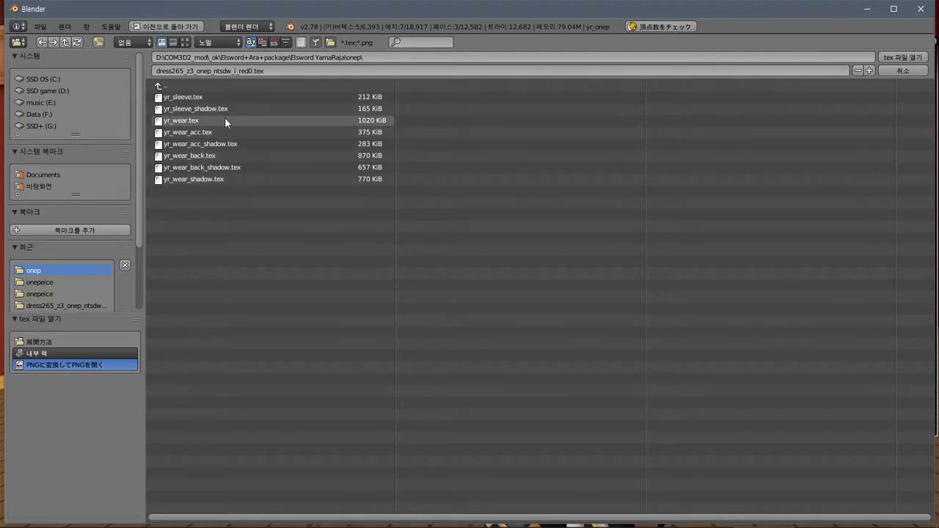
{"action": "left_click", "coordinate": [190, 85]}
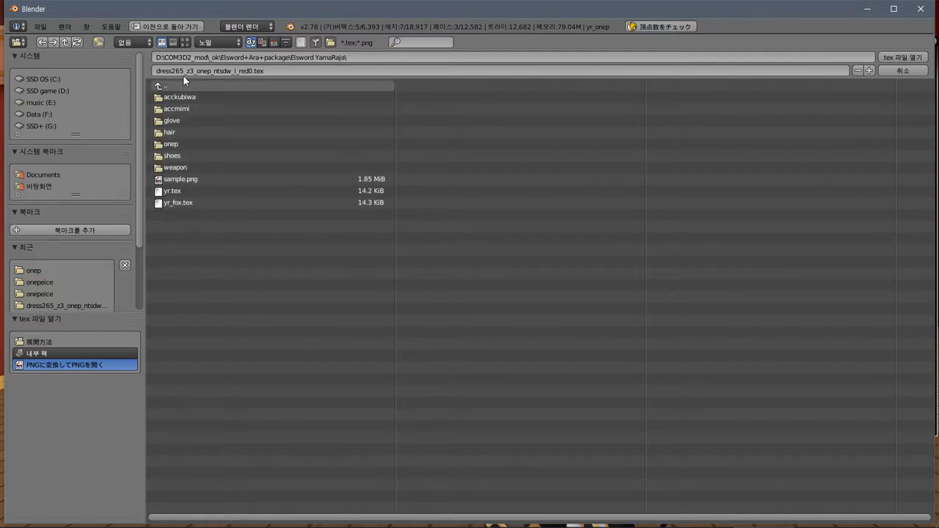
{"action": "left_click", "coordinate": [179, 87]}
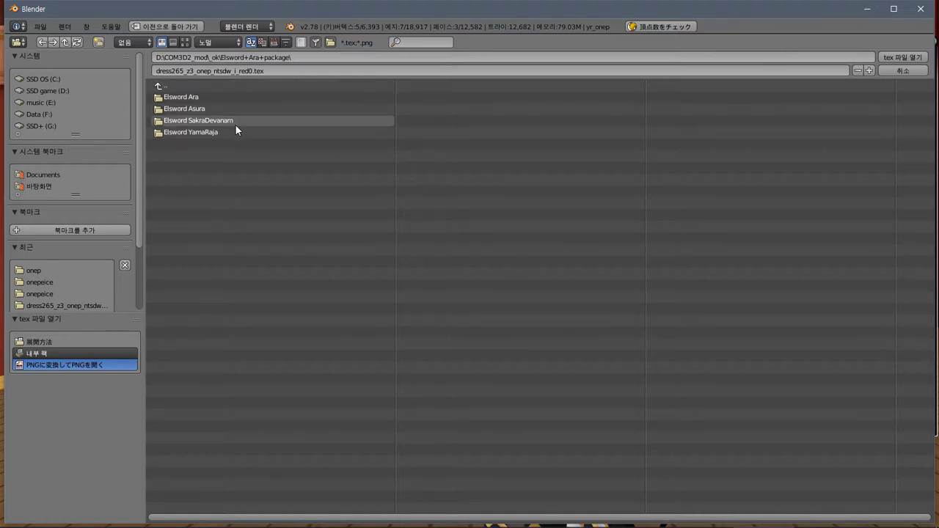
{"action": "left_click", "coordinate": [235, 122]}
{"action": "left_click", "coordinate": [173, 121]}
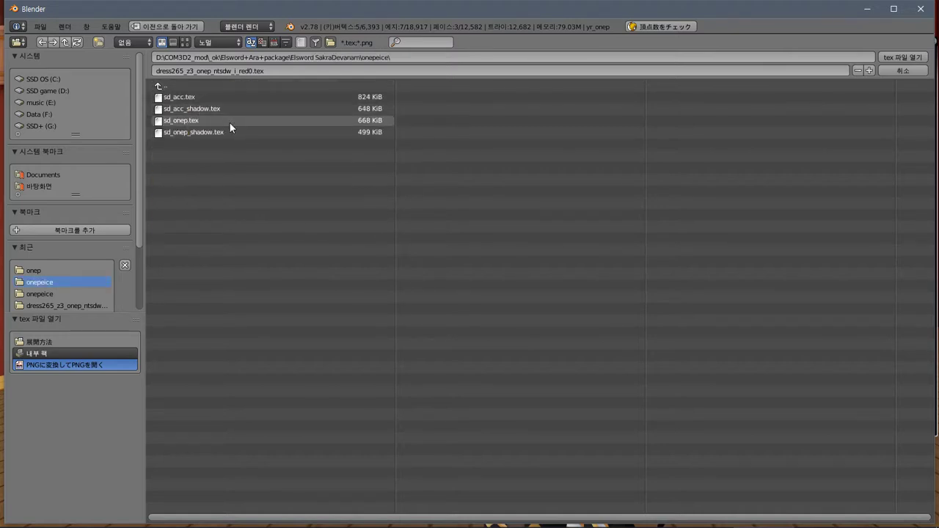
{"action": "double_click", "coordinate": [229, 122]}
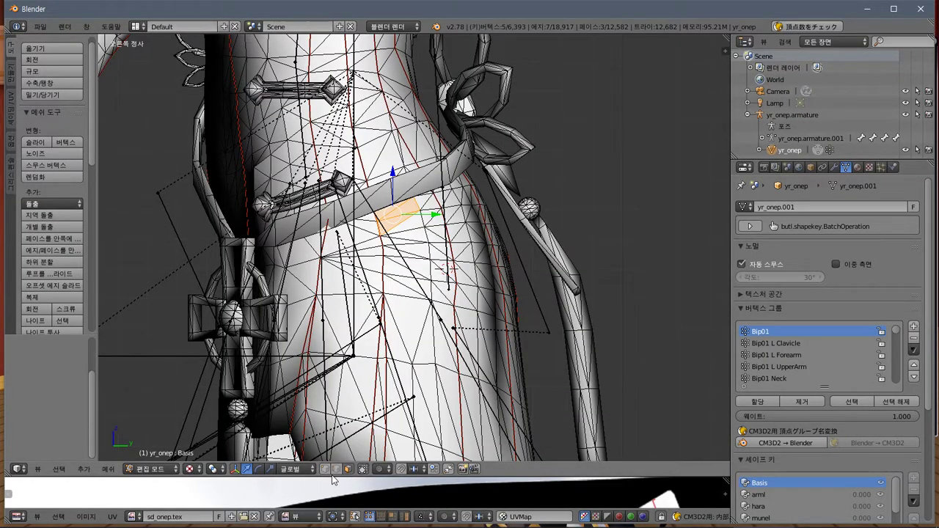
{"action": "left_click", "coordinate": [86, 516]}
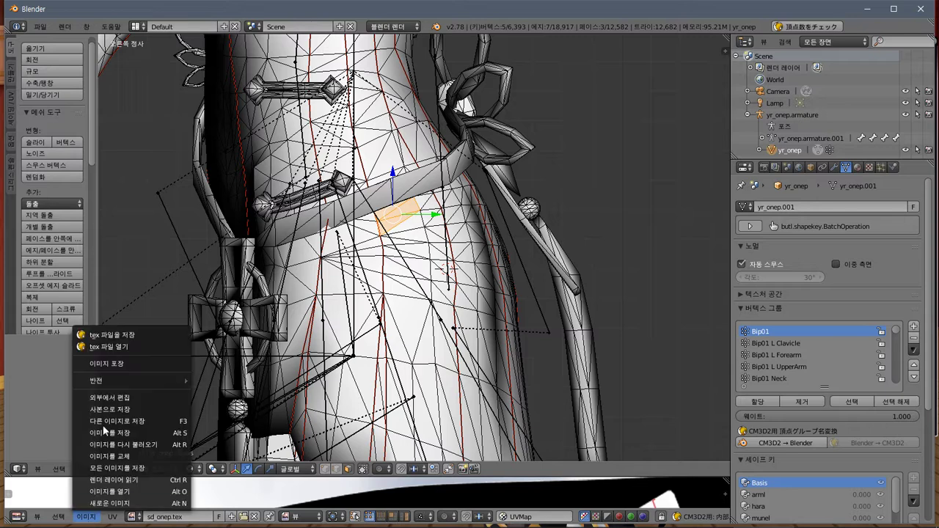
{"action": "left_click", "coordinate": [110, 346]}
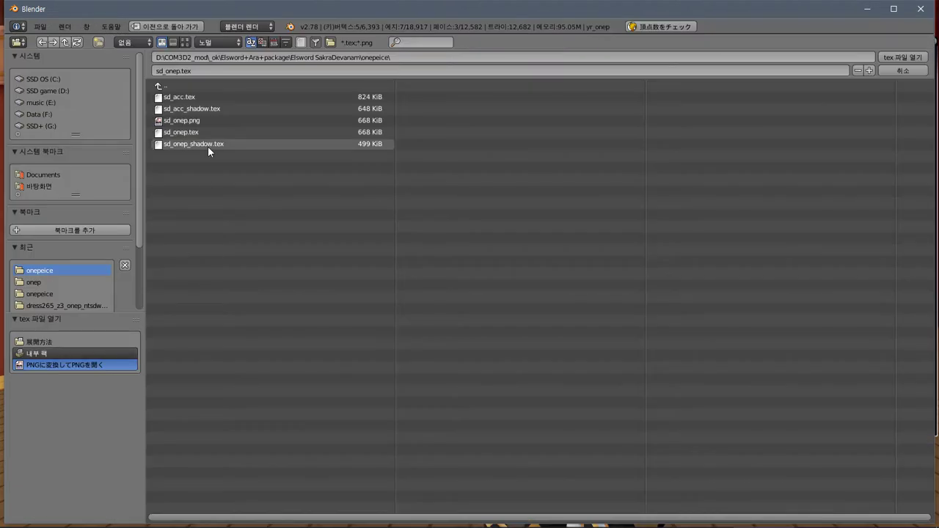
{"action": "key", "text": "Return"}
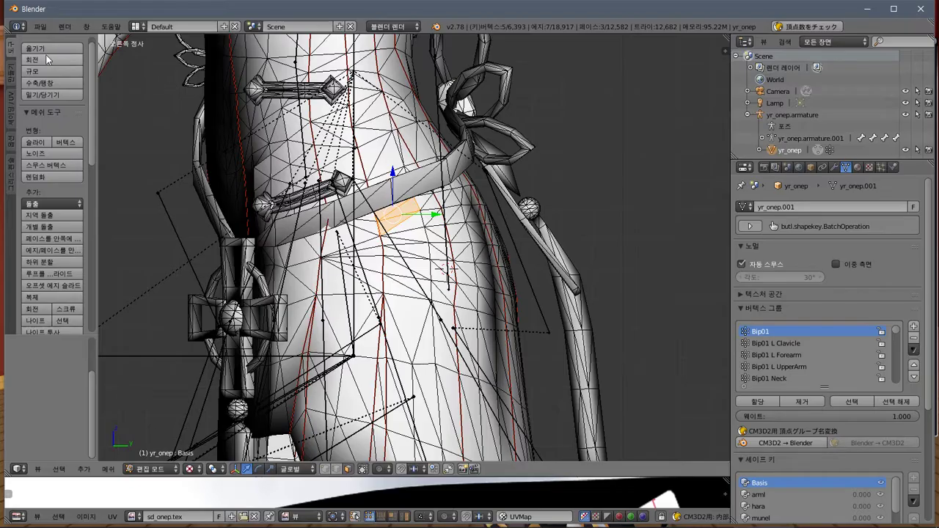
{"action": "left_click", "coordinate": [40, 27]}
{"action": "mouse_move", "coordinate": [122, 252]}
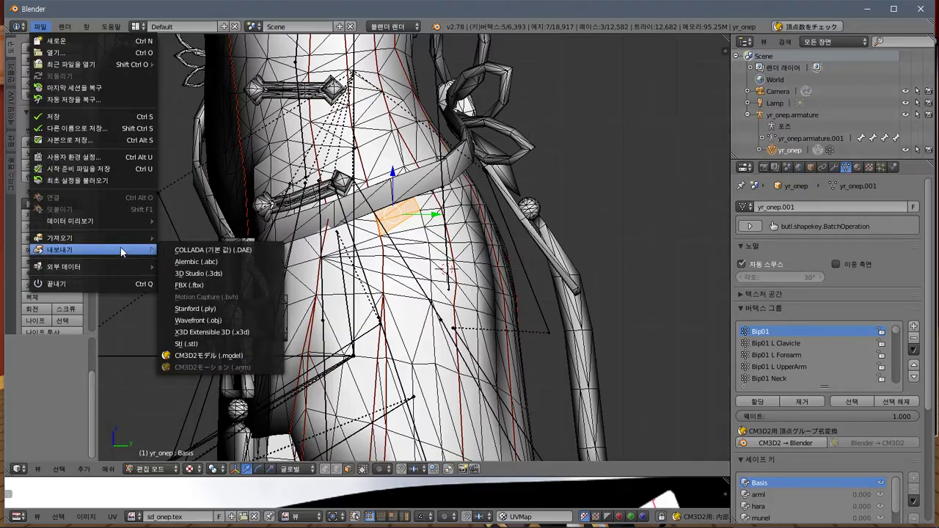
{"action": "left_click", "coordinate": [220, 355]}
{"action": "key", "text": "Escape"}
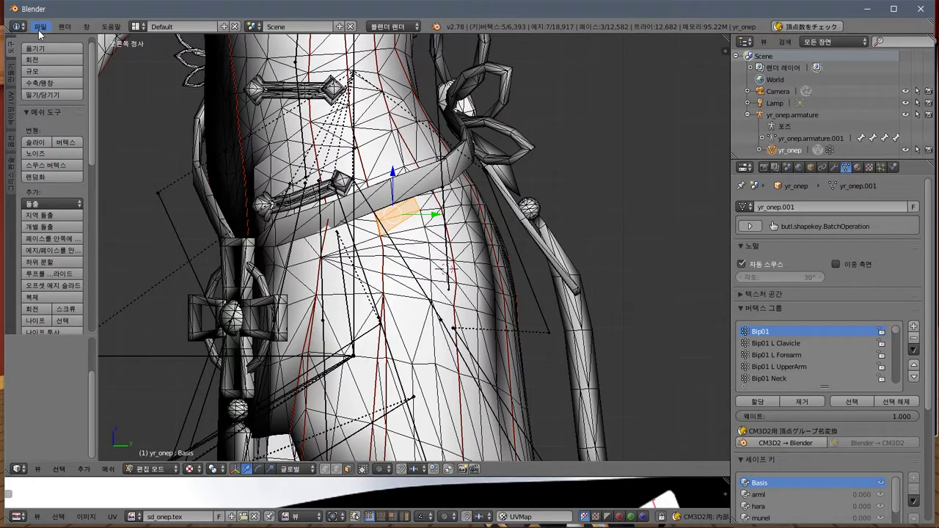
- Open yr_wear.tex from the Elsword YamaRaja onep folder for the selected faces below the belt
{"action": "left_click", "coordinate": [85, 517]}
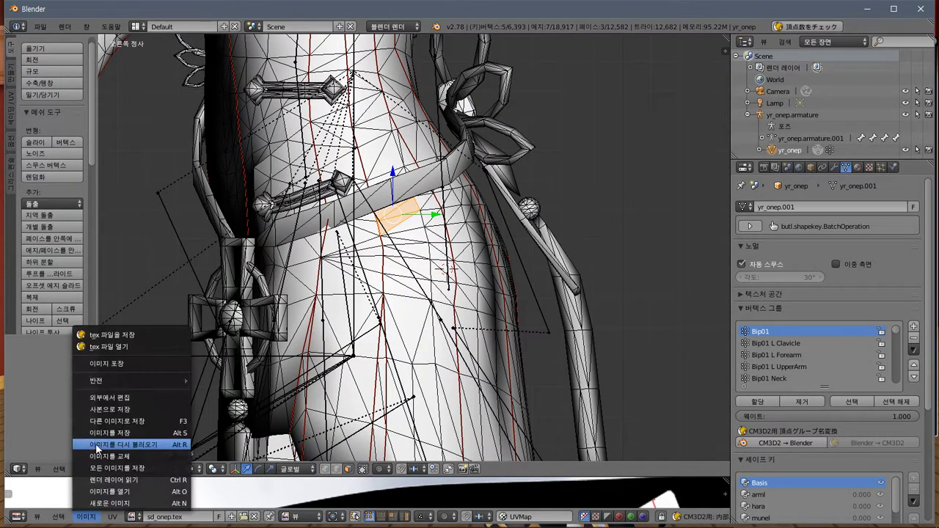
{"action": "left_click", "coordinate": [108, 346]}
{"action": "left_click", "coordinate": [196, 85]}
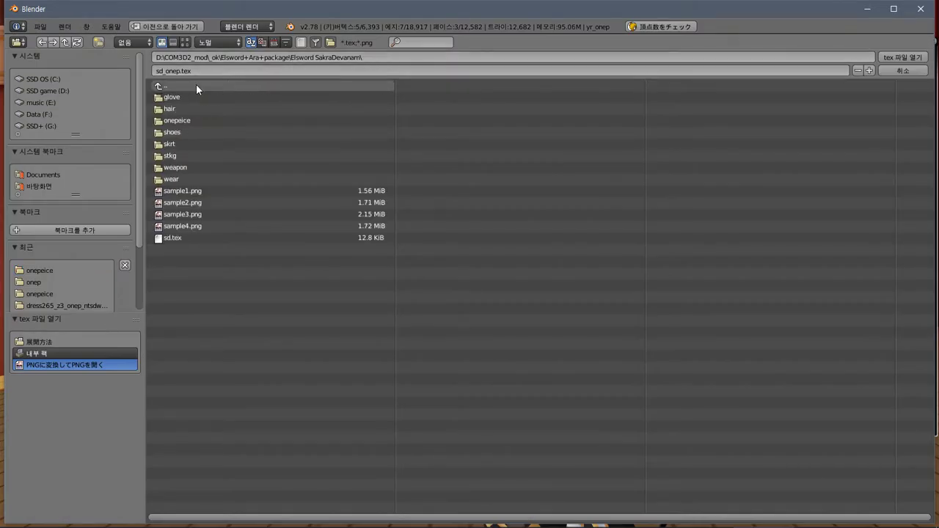
{"action": "left_click", "coordinate": [182, 87]}
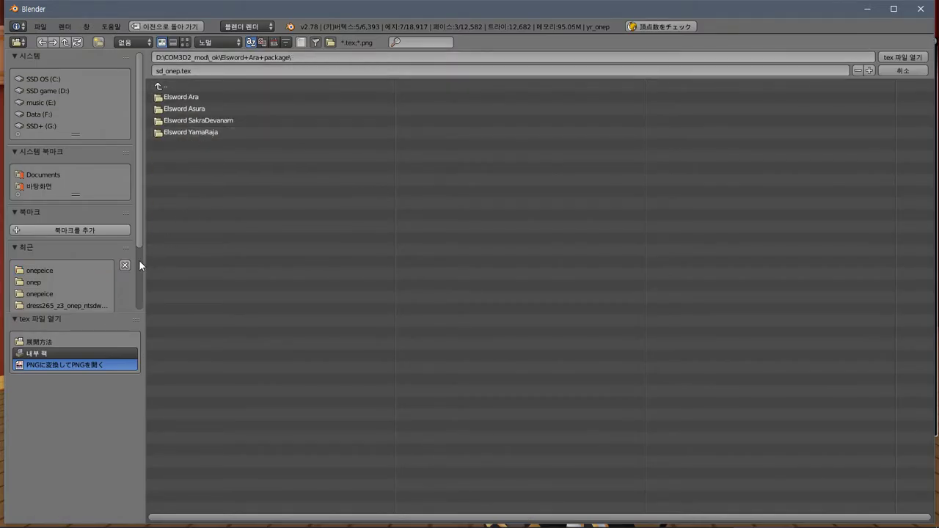
{"action": "left_click", "coordinate": [83, 283]}
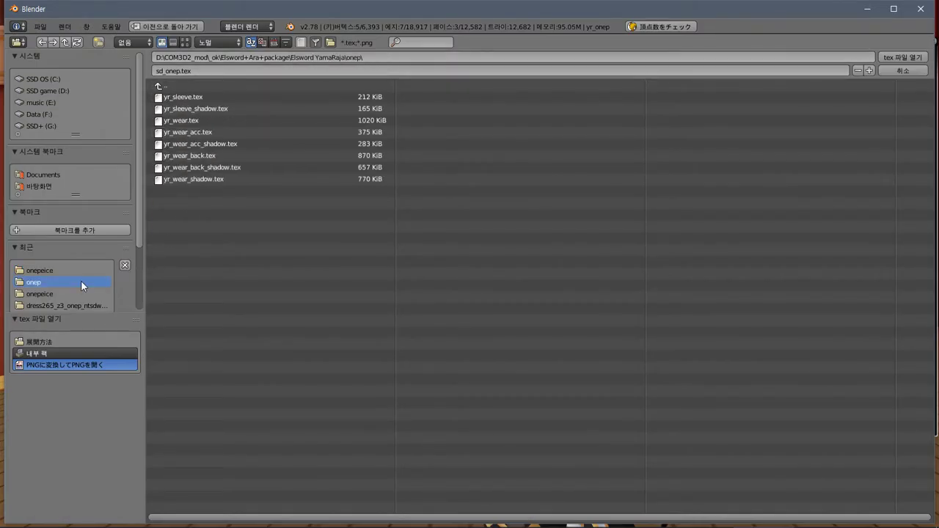
{"action": "left_click", "coordinate": [218, 119]}
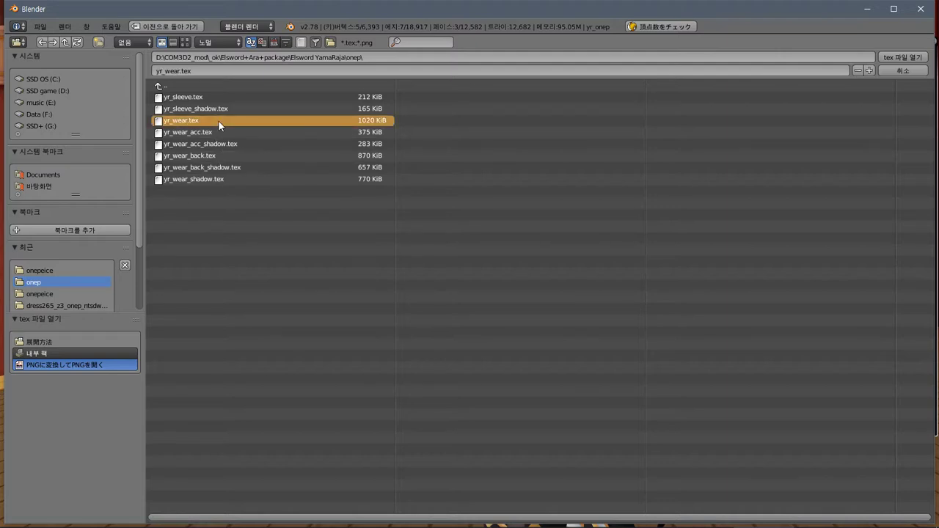
{"action": "double_click", "coordinate": [219, 121]}
- Select the entire yr_onep mesh and enlarge the UV/Image Editor area
{"action": "middle_click_drag", "start_coordinate": [218, 121], "coordinate": [257, 126]}
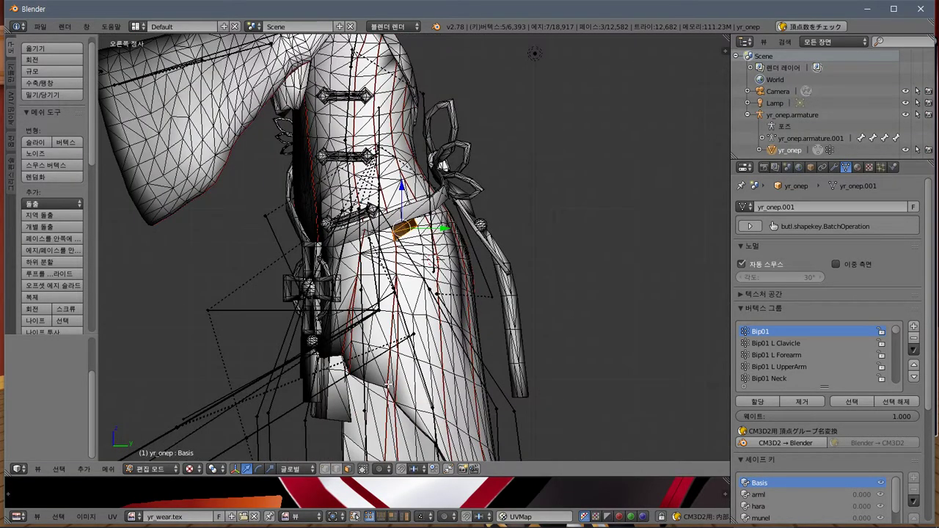
{"action": "scroll", "coordinate": [388, 384], "scroll_direction": "up", "scroll_amount": 4}
{"action": "middle_click_drag", "start_coordinate": [388, 383], "coordinate": [396, 341]}
{"action": "key", "text": "a"}
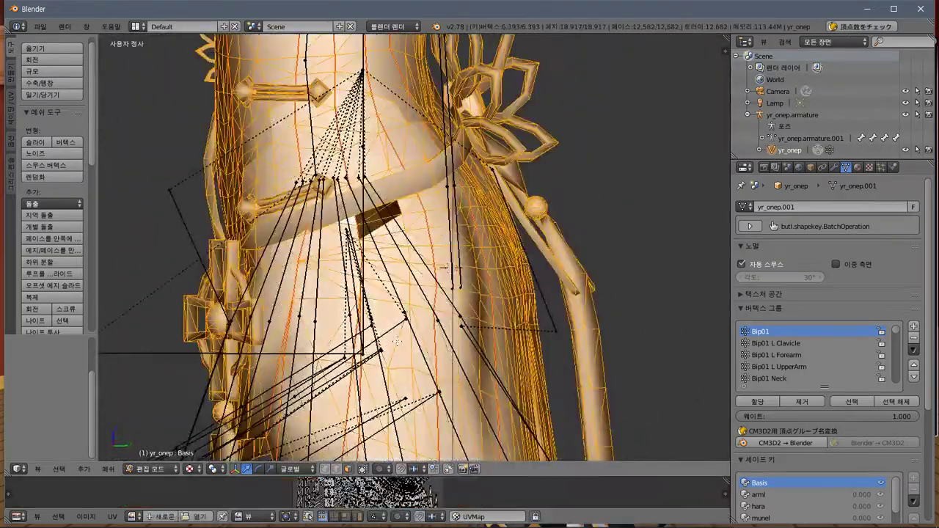
{"action": "scroll", "coordinate": [396, 341], "scroll_direction": "up", "scroll_amount": 1}
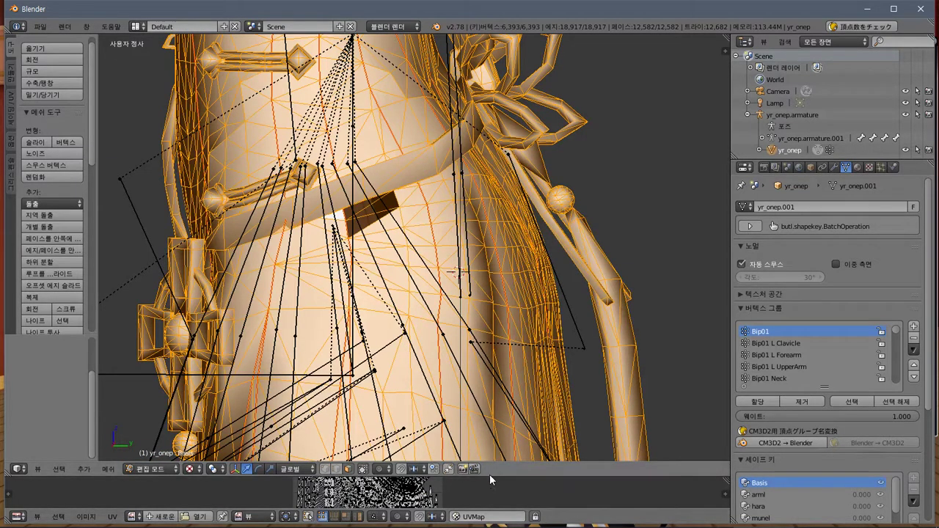
{"action": "left_click_drag", "start_coordinate": [487, 476], "coordinate": [504, 407]}
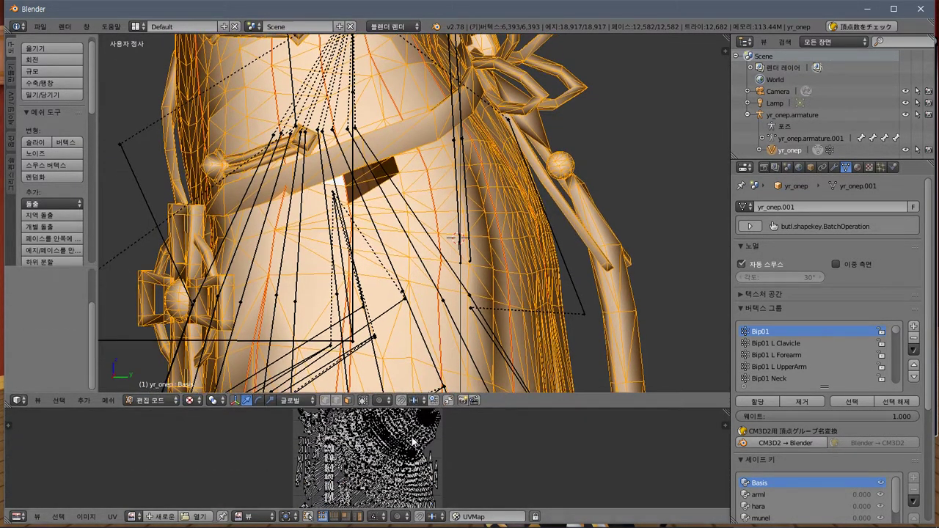
- Apply yr_wear.tex from the onep folder to all selected faces of the dress
{"action": "left_click", "coordinate": [99, 512]}
{"action": "left_click", "coordinate": [102, 450]}
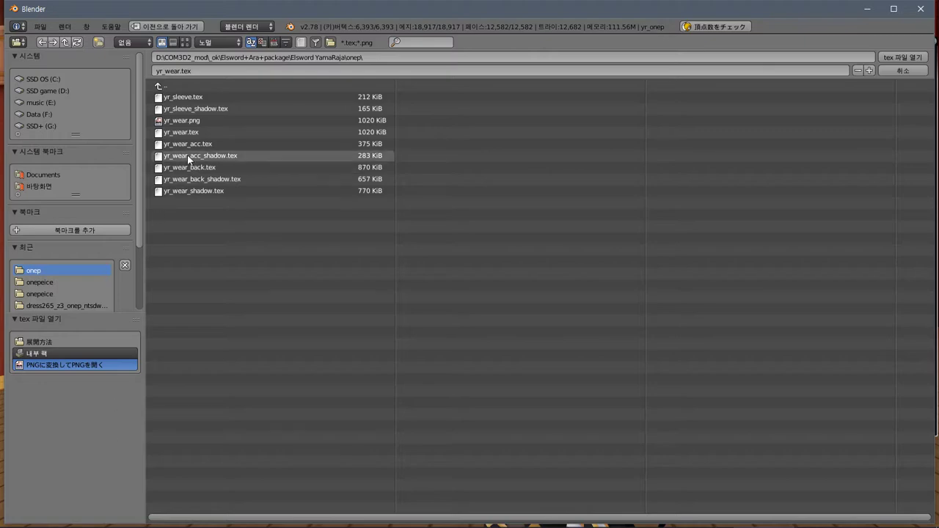
{"action": "left_click", "coordinate": [191, 123]}
{"action": "double_click", "coordinate": [188, 132]}
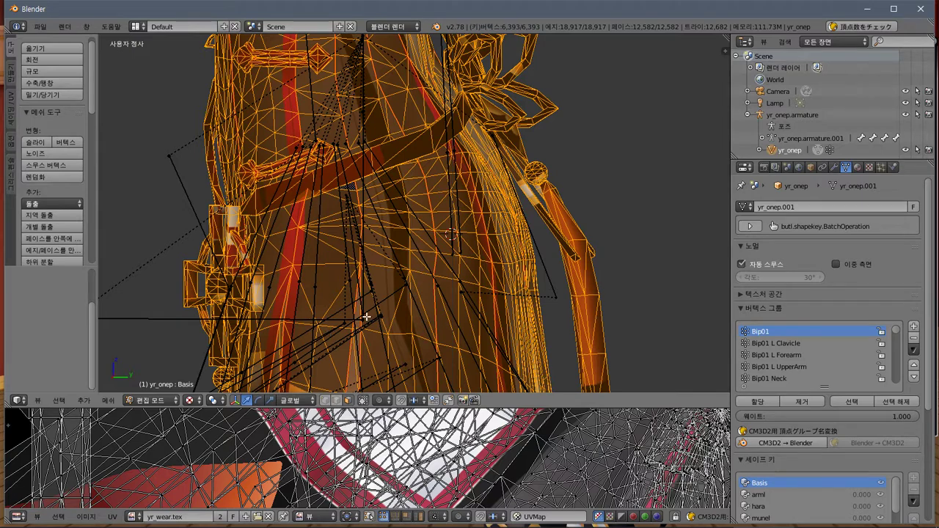
- Compare the dress hip in Custom Order Maid 3D 2 with the yr_onep mesh in Blender, both textured and with its wireframe
{"action": "key", "text": "alt+Tab"}
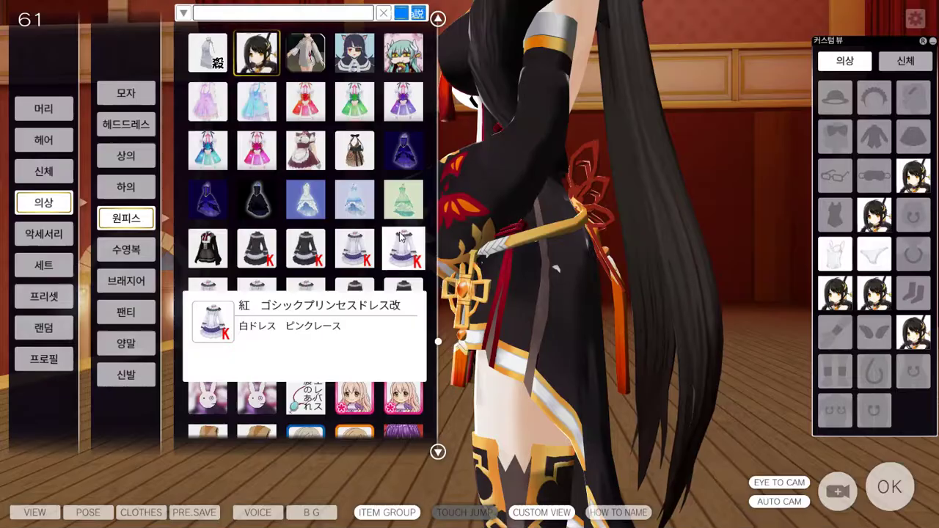
{"action": "key", "text": "alt+Tab"}
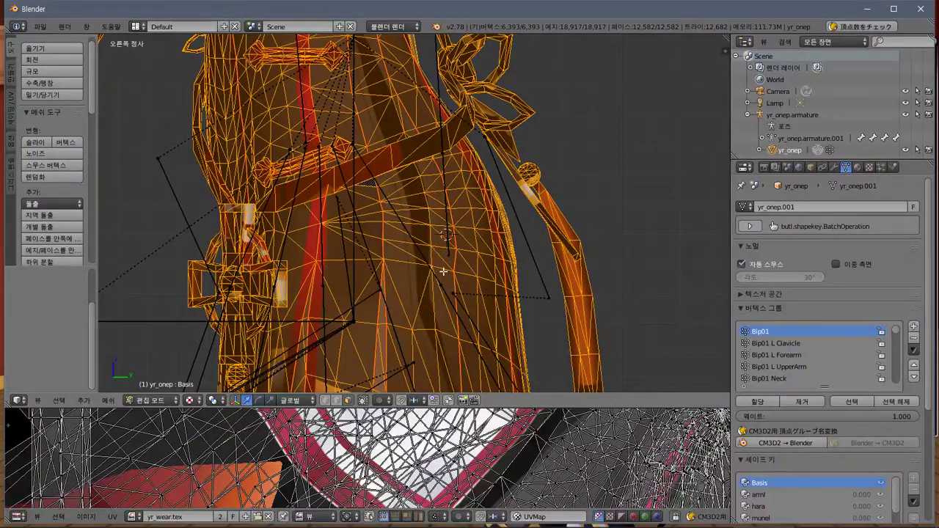
{"action": "left_click", "coordinate": [189, 400]}
{"action": "left_click", "coordinate": [146, 401]}
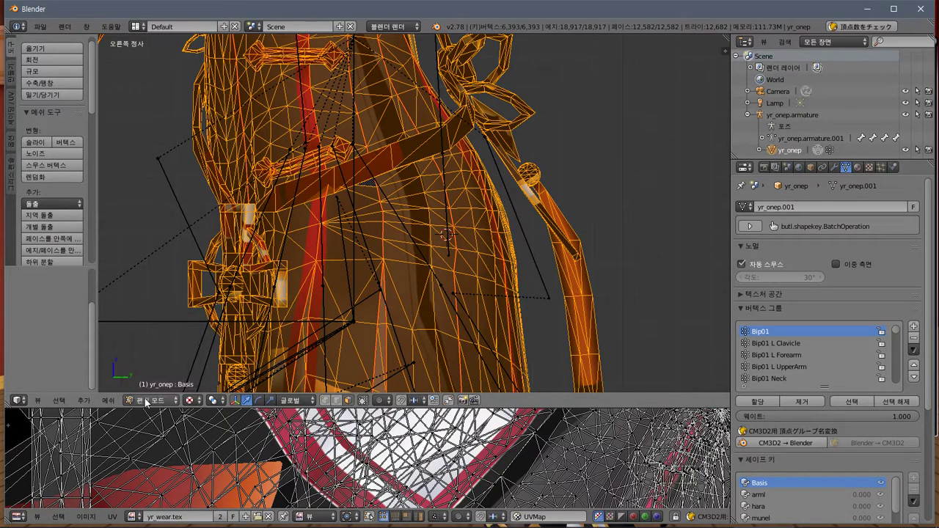
{"action": "key", "text": "Tab"}
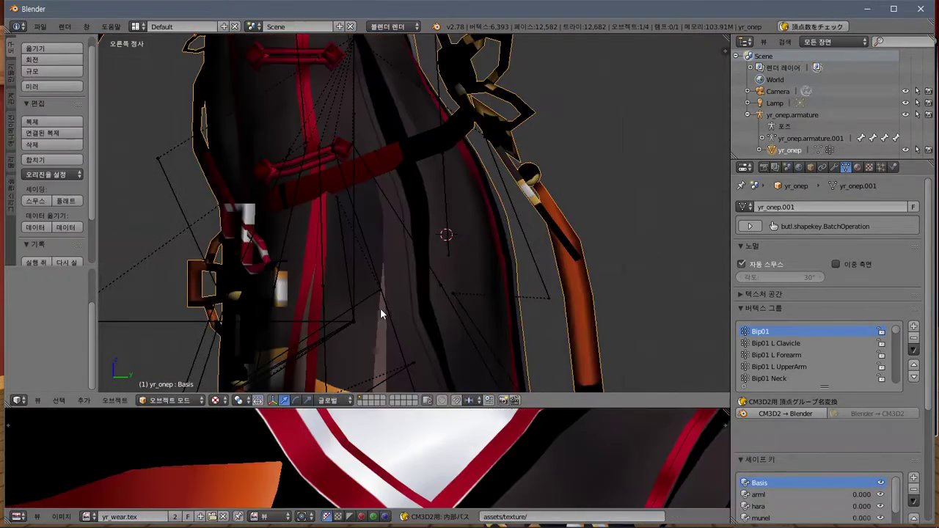
{"action": "key", "text": "alt+Tab"}
{"action": "key", "text": "alt+Tab"}
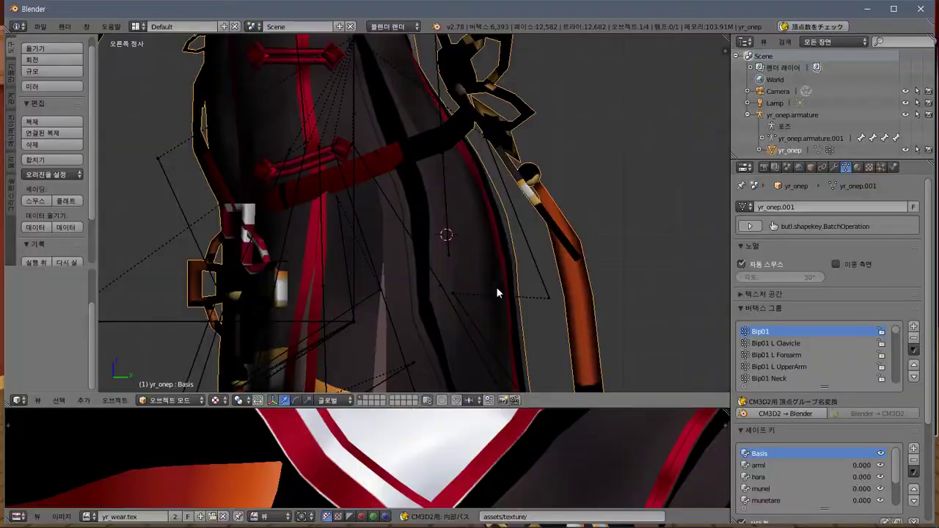
{"action": "key", "text": "Tab"}
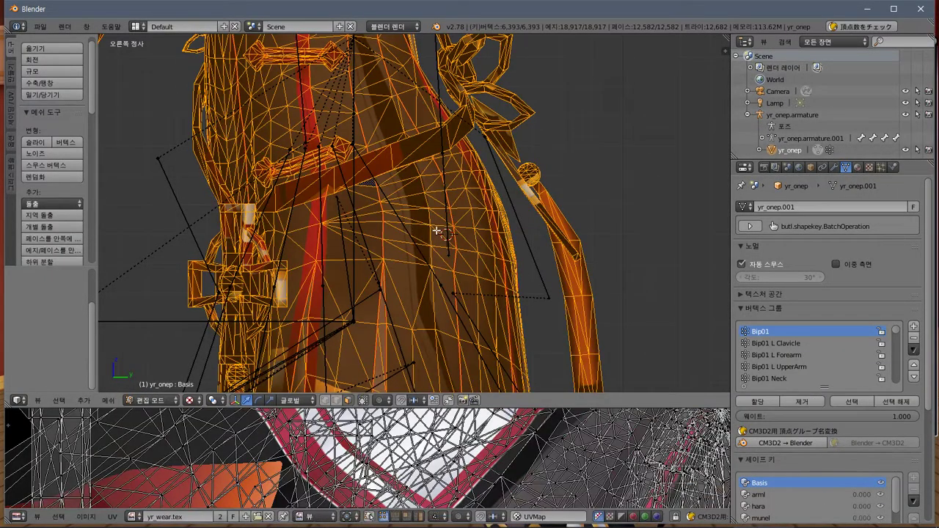
{"action": "key", "text": "alt+Tab"}
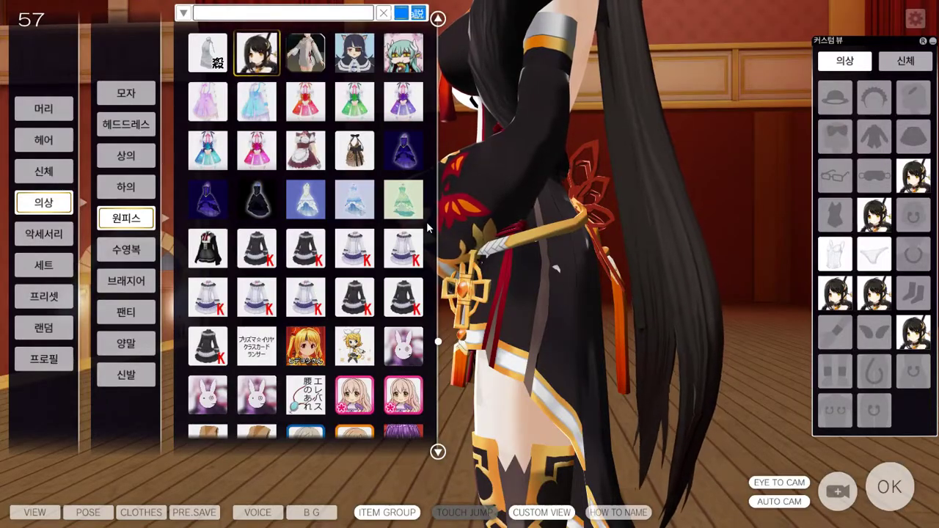
- Switch back to Blender and apply Shrink/Fatten to a single face on the hip just below the belt
{"action": "key", "text": "alt+Tab"}
{"action": "right_click", "coordinate": [417, 235]}
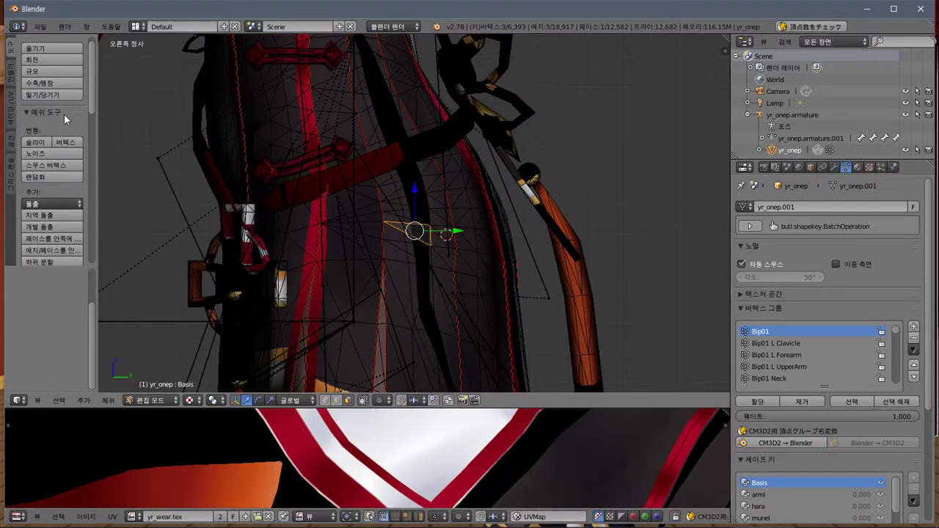
{"action": "left_click", "coordinate": [52, 84]}
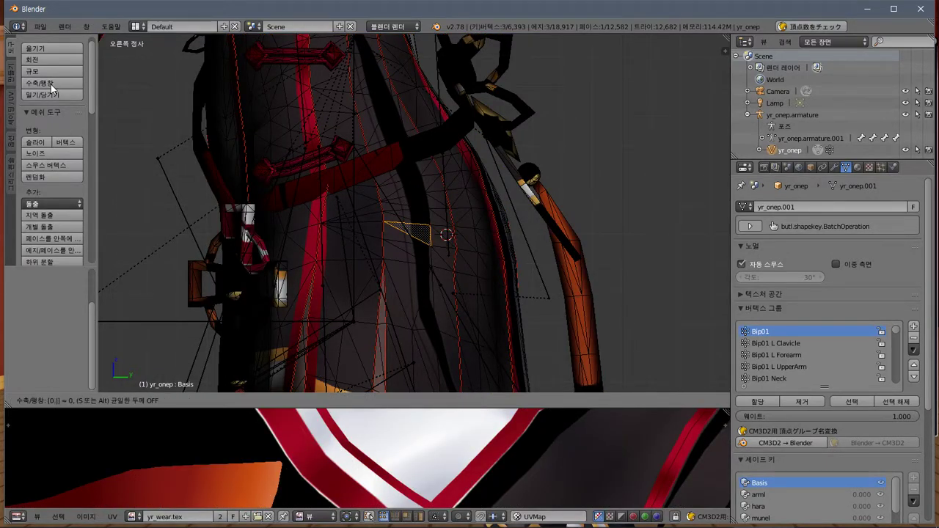
{"action": "key", "text": "Return"}
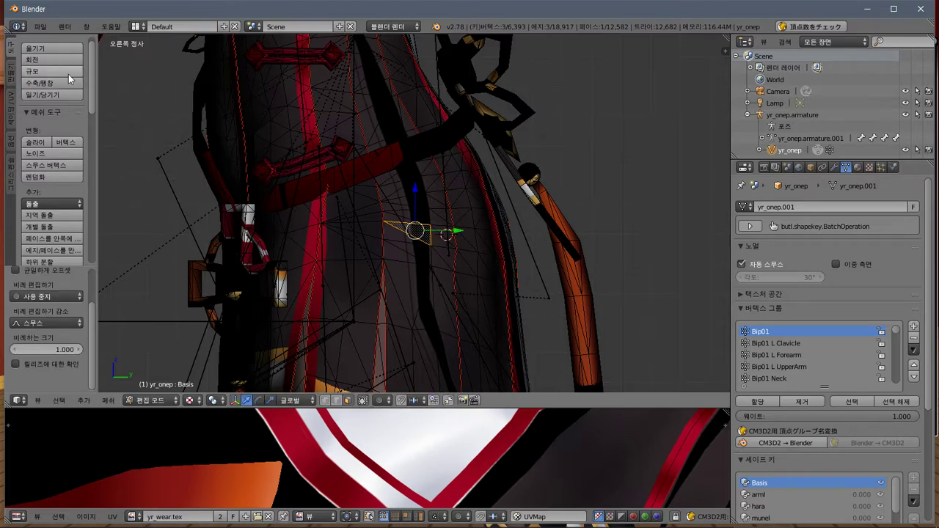
- Export the edited mesh as a CM3D2 model, overwriting yr_onep.model in the Elsword YamaRaja onep folder
{"action": "left_click", "coordinate": [39, 26]}
{"action": "mouse_move", "coordinate": [66, 249]}
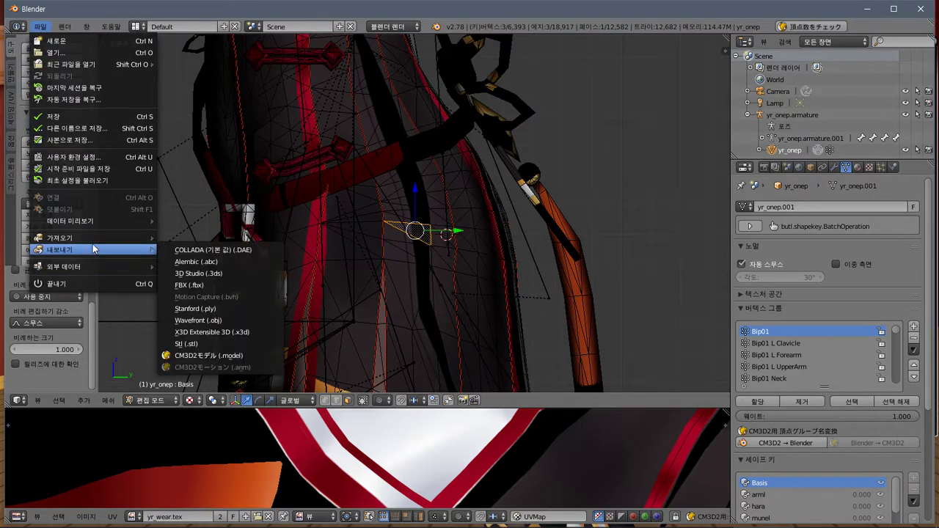
{"action": "left_click", "coordinate": [215, 357]}
{"action": "left_click", "coordinate": [190, 97]}
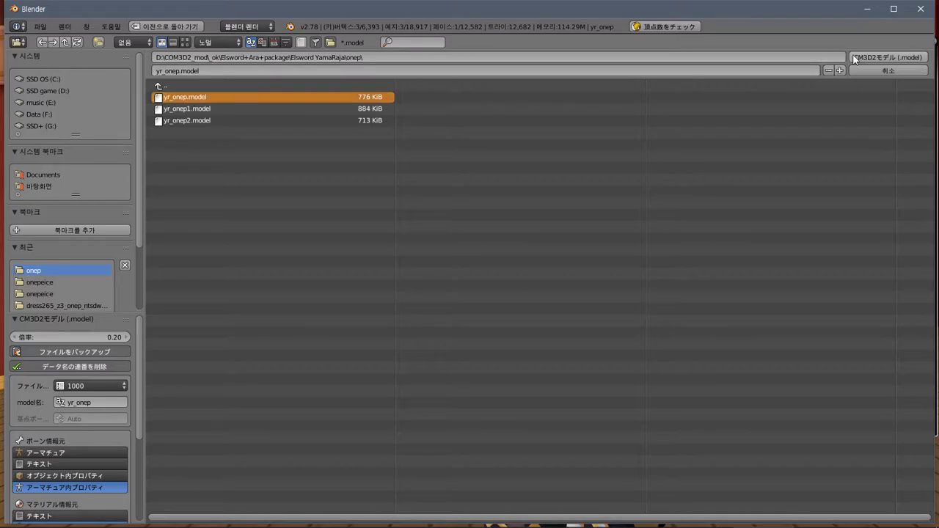
- Switch to Custom Order Maid 3D 2 and reload the YamaRaja one-piece by wearing another dress and changing back
{"action": "key", "text": "alt+Tab"}
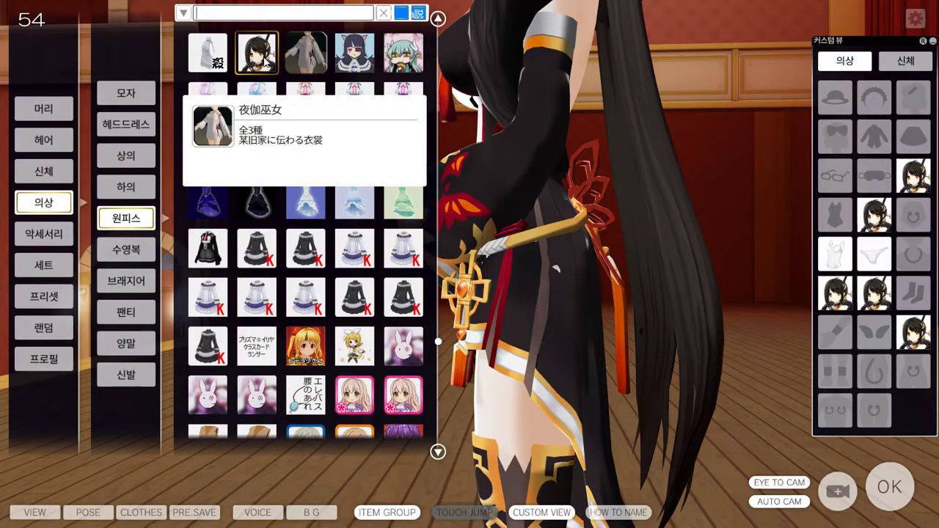
{"action": "left_click", "coordinate": [264, 62]}
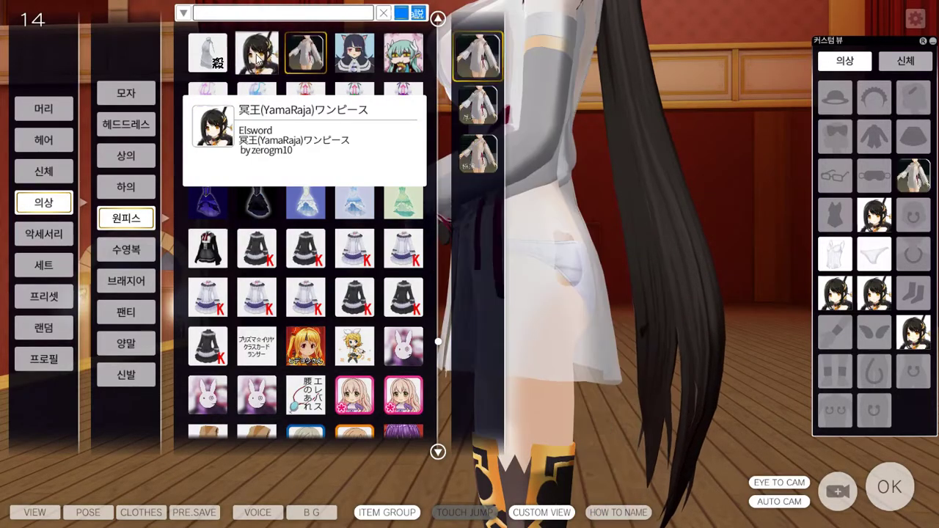
{"action": "left_click", "coordinate": [258, 60]}
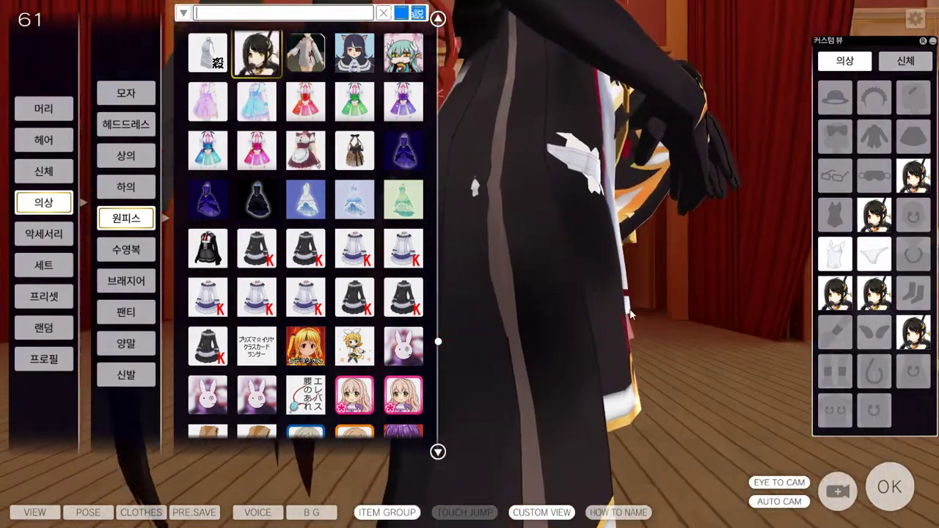
- Switch to Blender and move the Lamp across to the unlit side of the dress so that side is illuminated
{"action": "key", "text": "alt+Tab"}
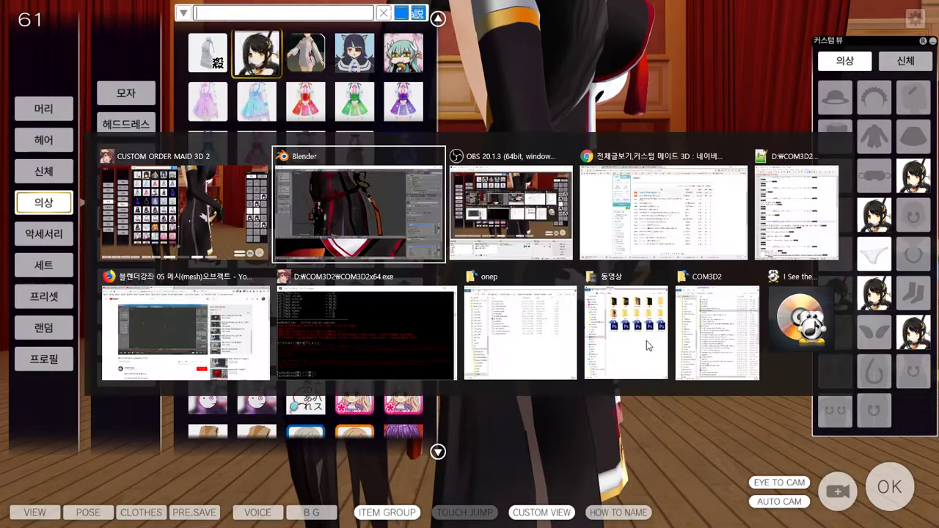
{"action": "middle_click_drag", "start_coordinate": [511, 244], "coordinate": [249, 215]}
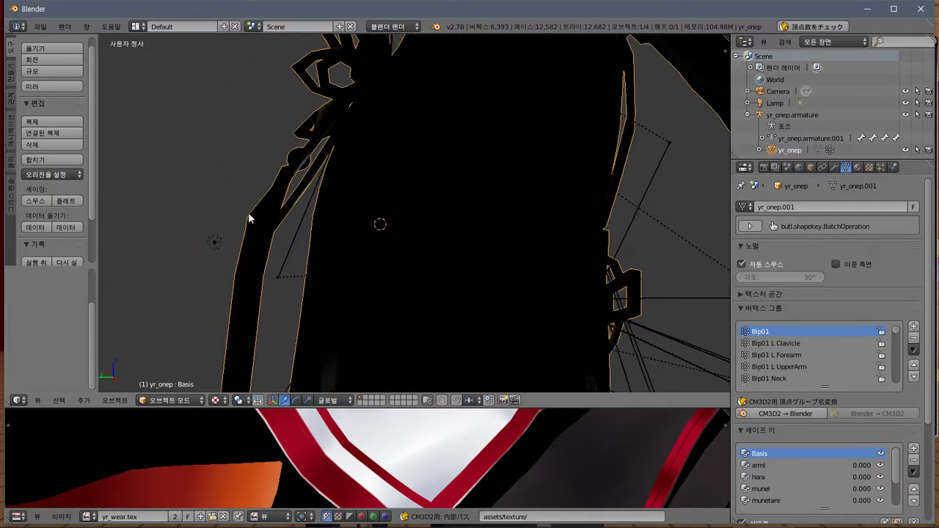
{"action": "left_click", "coordinate": [774, 103]}
{"action": "middle_click_drag", "start_coordinate": [704, 132], "coordinate": [549, 160]}
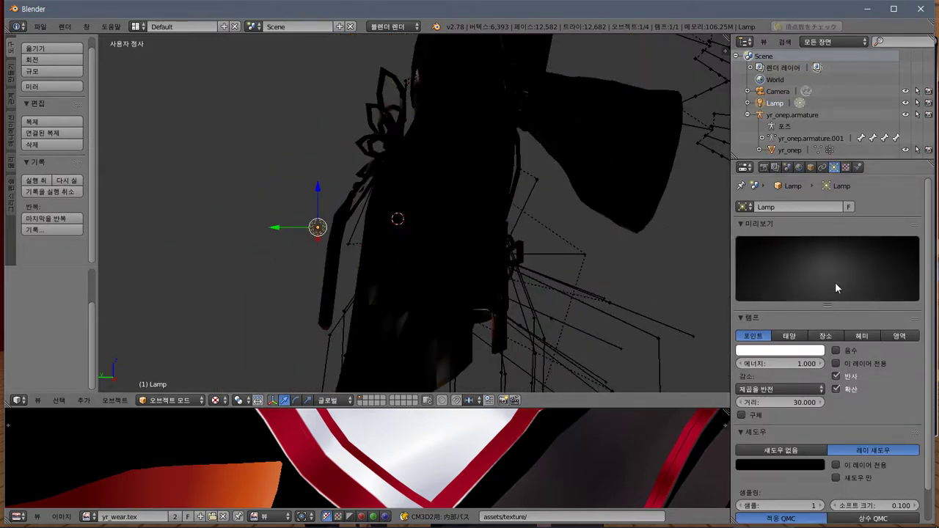
{"action": "middle_click_drag", "start_coordinate": [398, 195], "coordinate": [421, 216]}
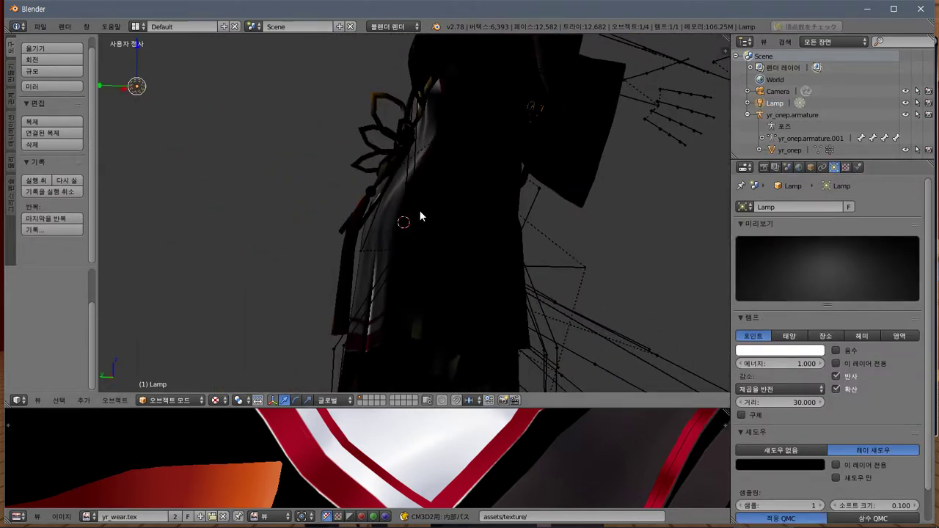
{"action": "scroll", "coordinate": [420, 216], "scroll_direction": "down", "scroll_amount": 8}
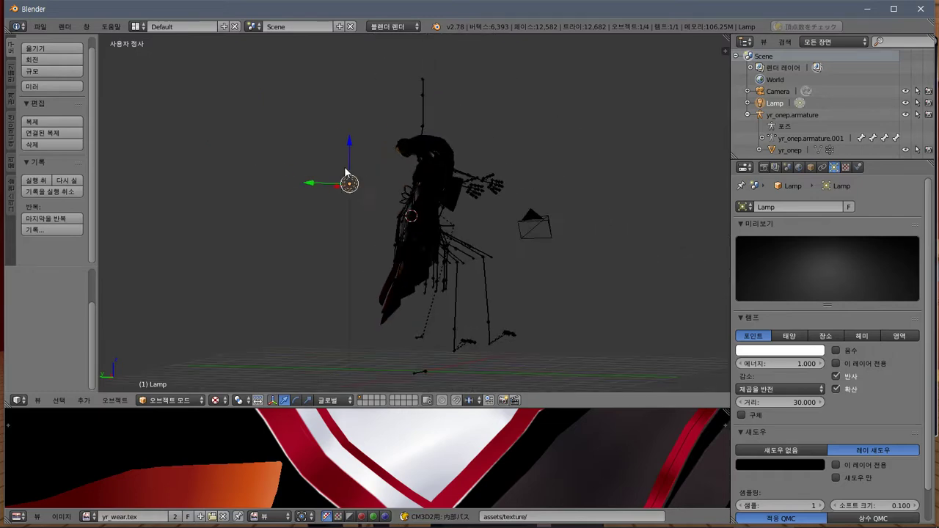
{"action": "middle_click_drag", "start_coordinate": [345, 173], "coordinate": [447, 234]}
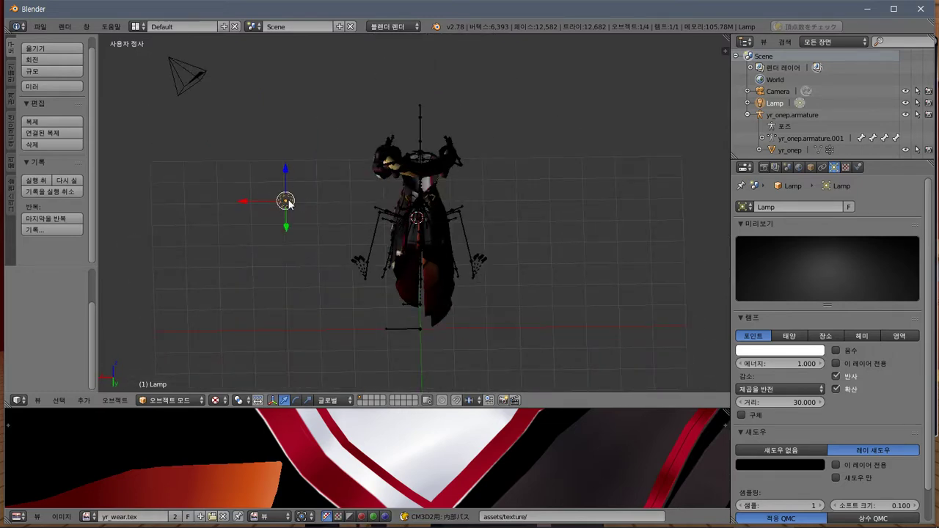
{"action": "left_click_drag", "start_coordinate": [289, 203], "coordinate": [529, 233]}
{"action": "middle_click_drag", "start_coordinate": [530, 233], "coordinate": [440, 199]}
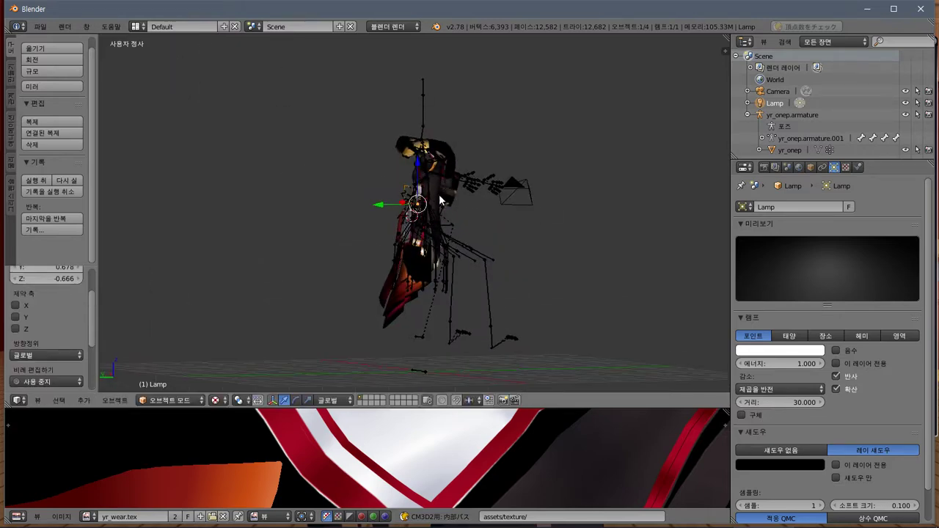
{"action": "scroll", "coordinate": [440, 199], "scroll_direction": "up", "scroll_amount": 5}
{"action": "key", "text": "KP_3"}
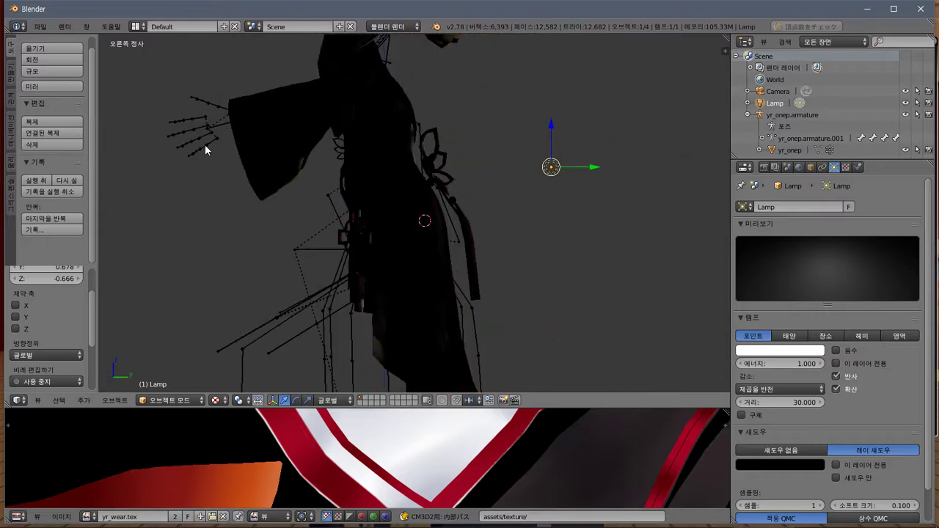
{"action": "middle_click_drag", "start_coordinate": [537, 230], "coordinate": [272, 238]}
{"action": "scroll", "coordinate": [378, 209], "scroll_direction": "up", "scroll_amount": 4}
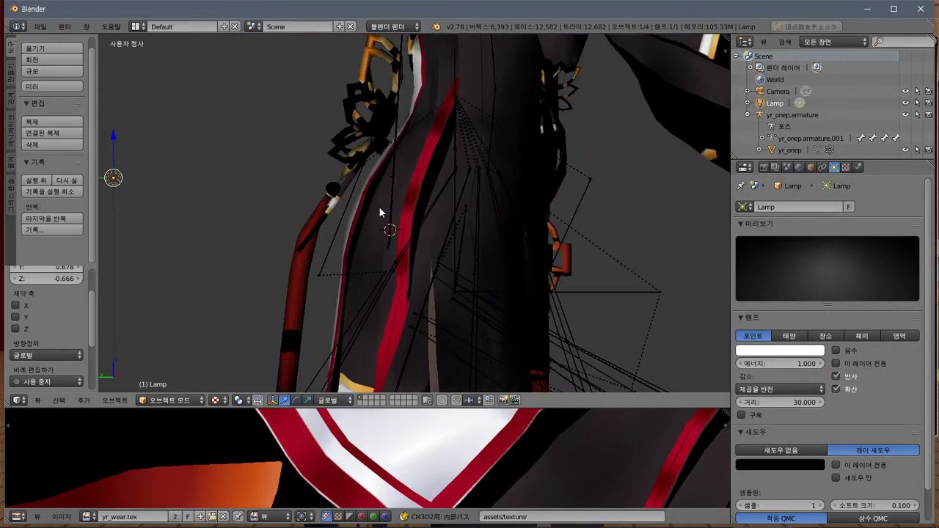
- Compare the dress's side with the game, then select the yr_onep mesh in Blender and enter Edit Mode
{"action": "key", "text": "alt+Tab"}
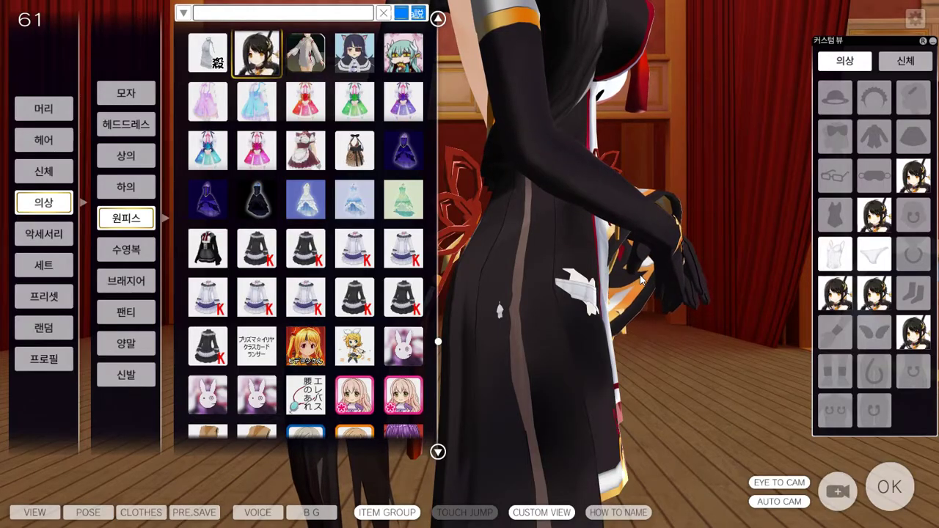
{"action": "key", "text": "alt+Tab"}
{"action": "middle_click_drag", "start_coordinate": [431, 252], "coordinate": [420, 239]}
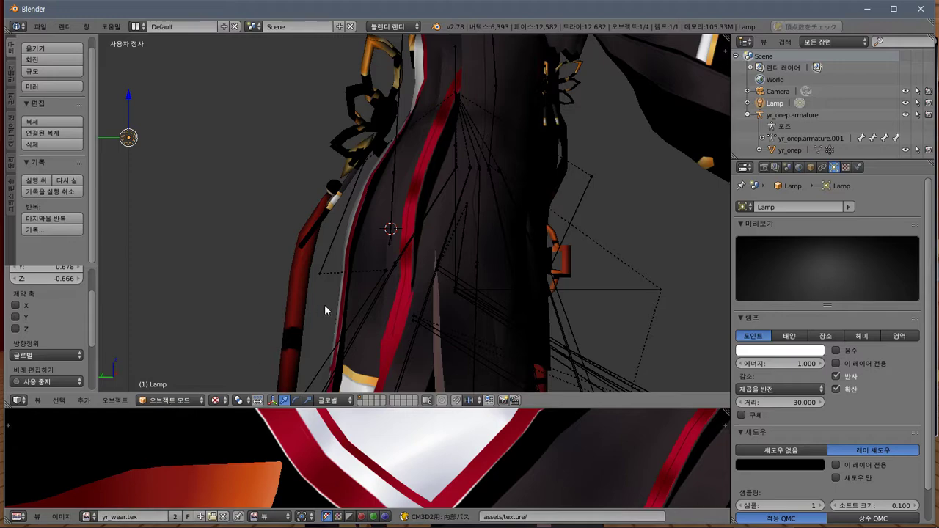
{"action": "right_click", "coordinate": [407, 257]}
{"action": "key", "text": "Tab"}
{"action": "scroll", "coordinate": [416, 233], "scroll_direction": "up", "scroll_amount": 3}
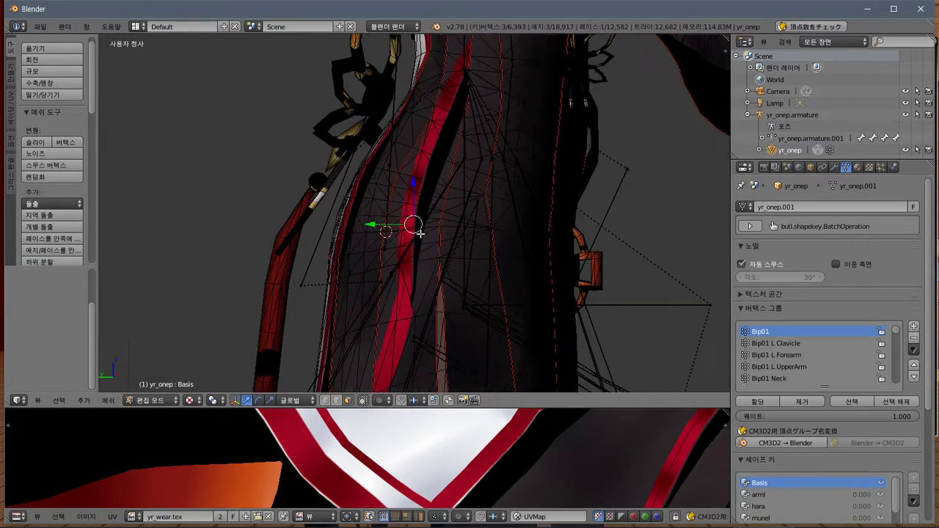
- Select the single vertex beside the red stripe on the dress's hip and apply Shrink/Fatten with 0.005
{"action": "key", "text": "a"}
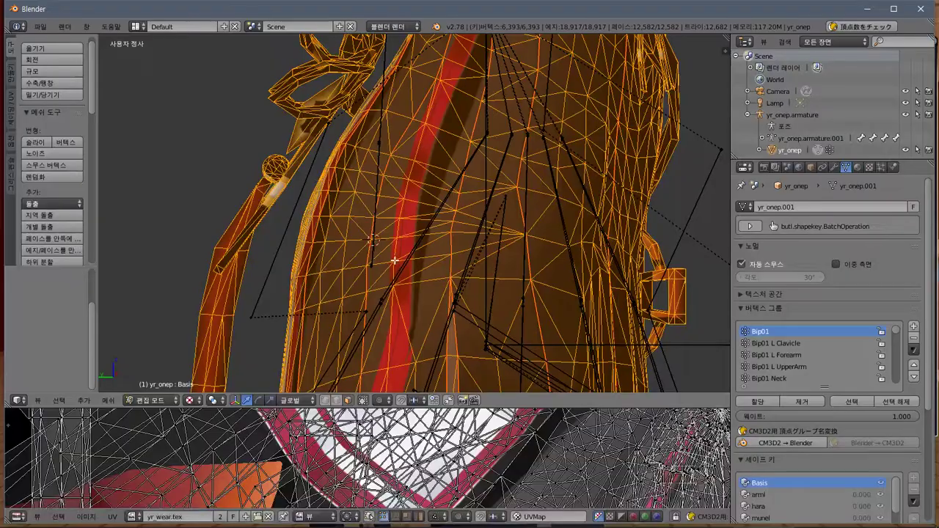
{"action": "key", "text": "a"}
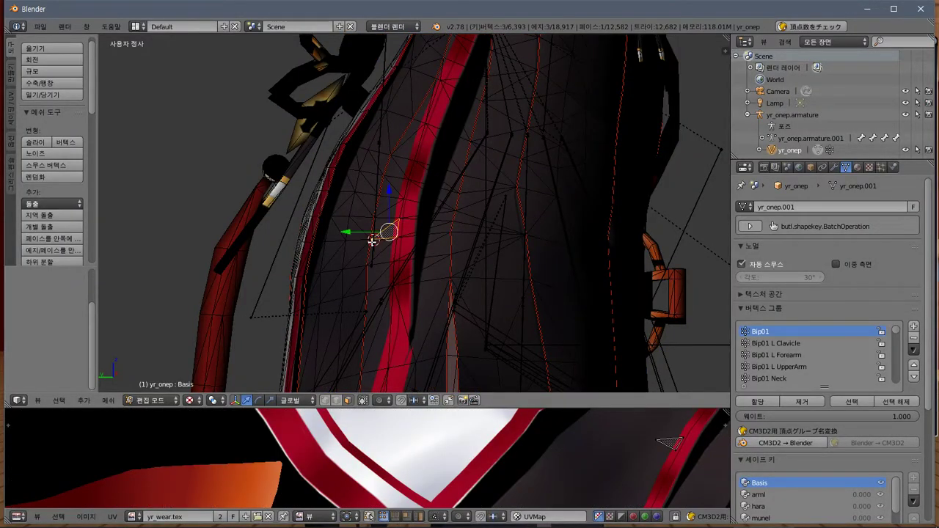
{"action": "right_click", "coordinate": [366, 227]}
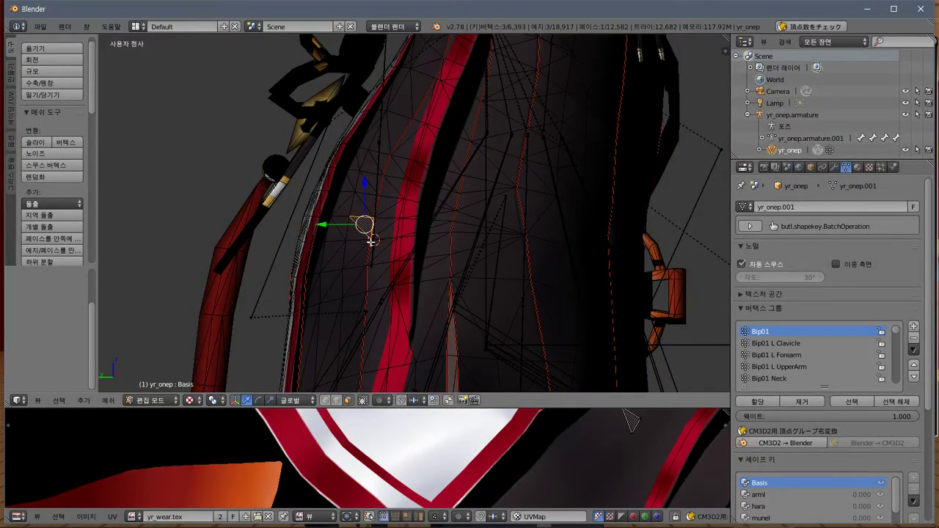
{"action": "right_click", "coordinate": [369, 239]}
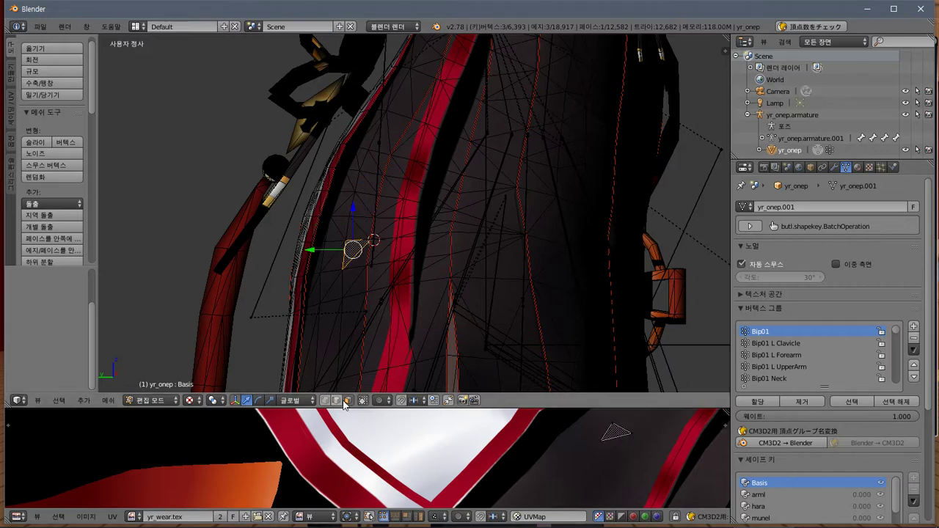
{"action": "right_click", "coordinate": [371, 241]}
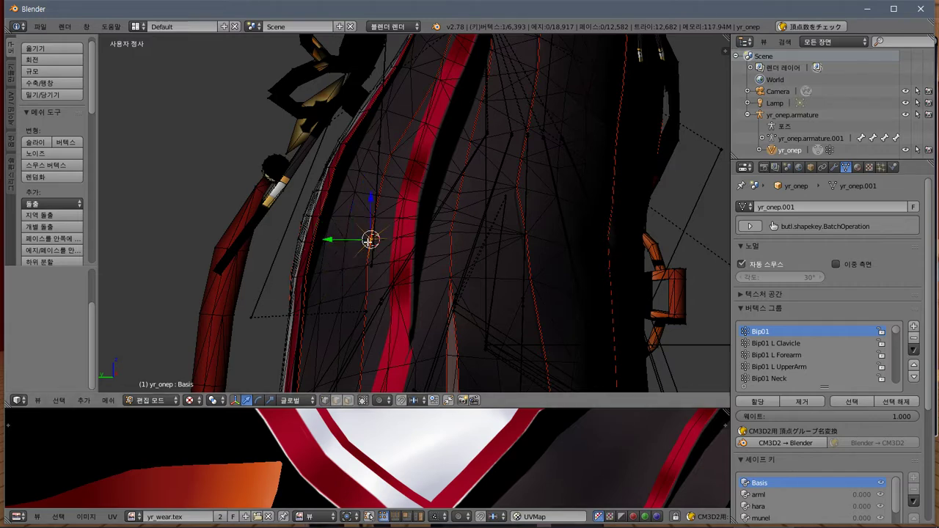
{"action": "key", "text": "alt+Tab"}
{"action": "key", "text": "alt+Tab"}
{"action": "left_click", "coordinate": [49, 84]}
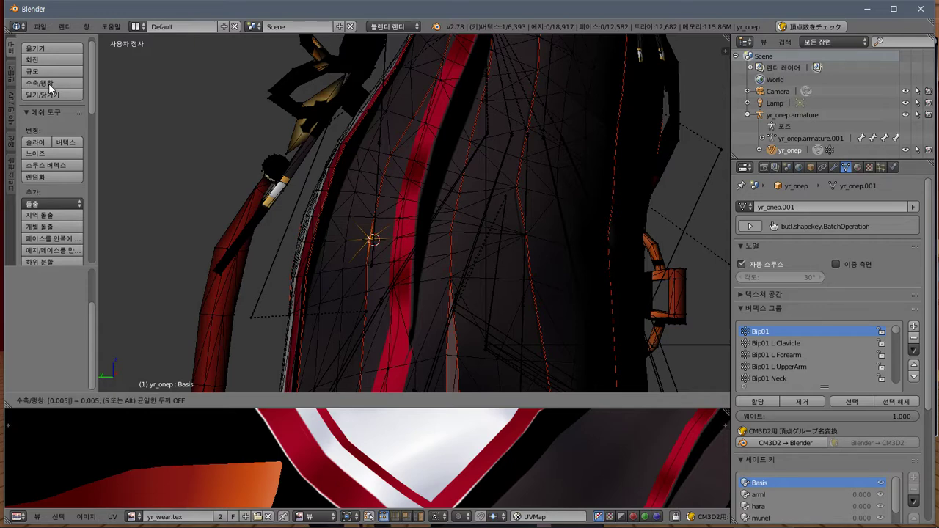
{"action": "key", "text": "Return"}
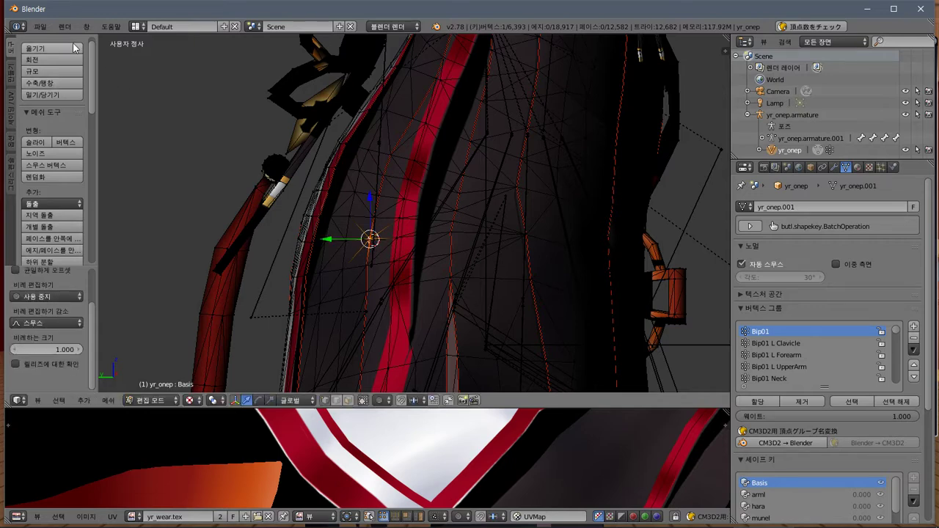
- Export the adjusted mesh as a CM3D2 model, overwriting yr_onep.model in the onep folder
{"action": "left_click", "coordinate": [39, 27]}
{"action": "mouse_move", "coordinate": [109, 250]}
{"action": "left_click", "coordinate": [223, 358]}
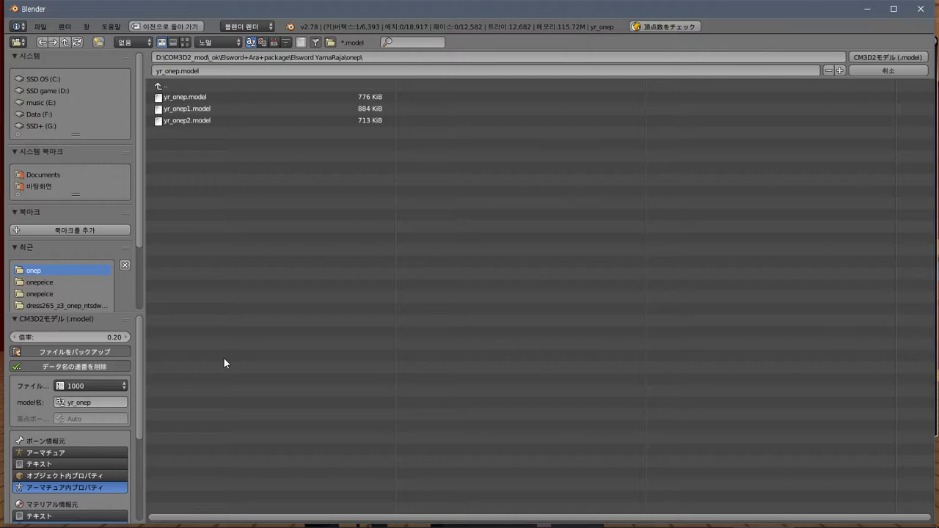
{"action": "left_click", "coordinate": [176, 99]}
{"action": "left_click", "coordinate": [892, 56]}
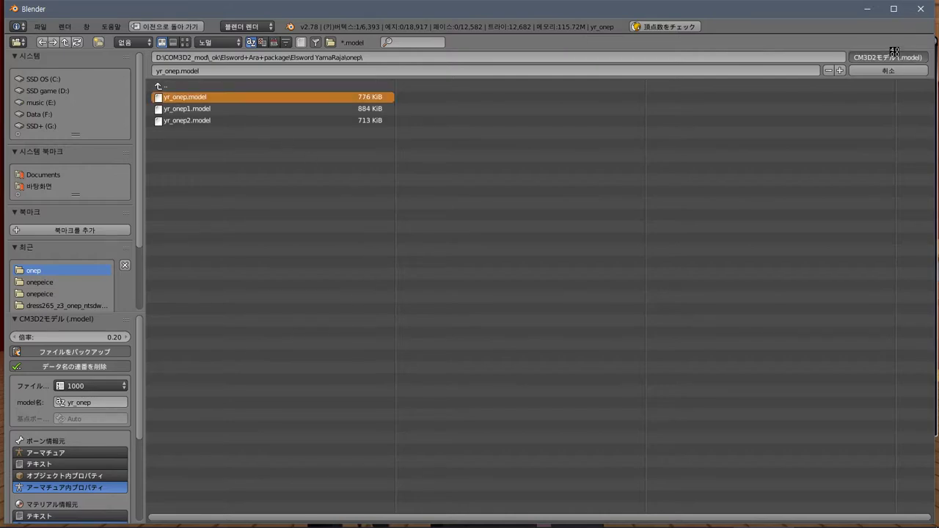
- Reload the YamaRaja one-piece in Custom Order Maid 3D 2 to check the hip, and return to Blender
{"action": "key", "text": "alt+Tab"}
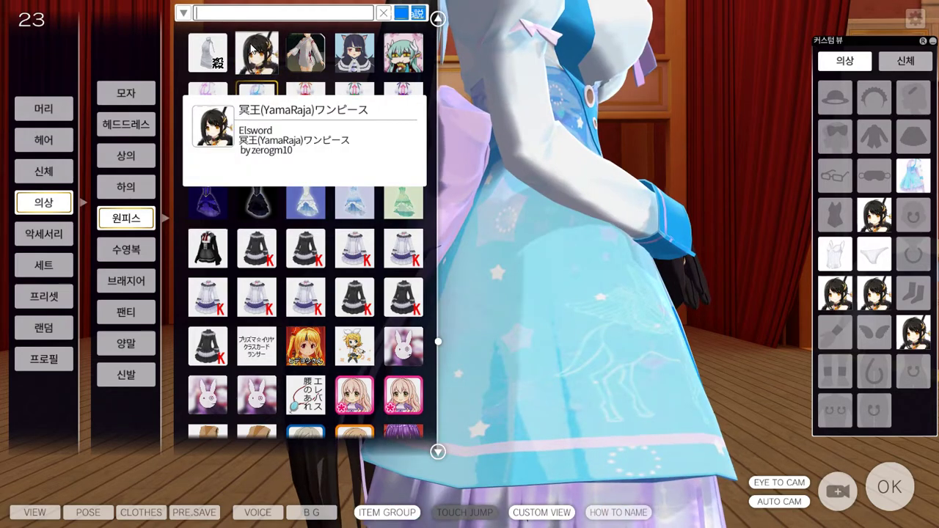
{"action": "left_click", "coordinate": [252, 49]}
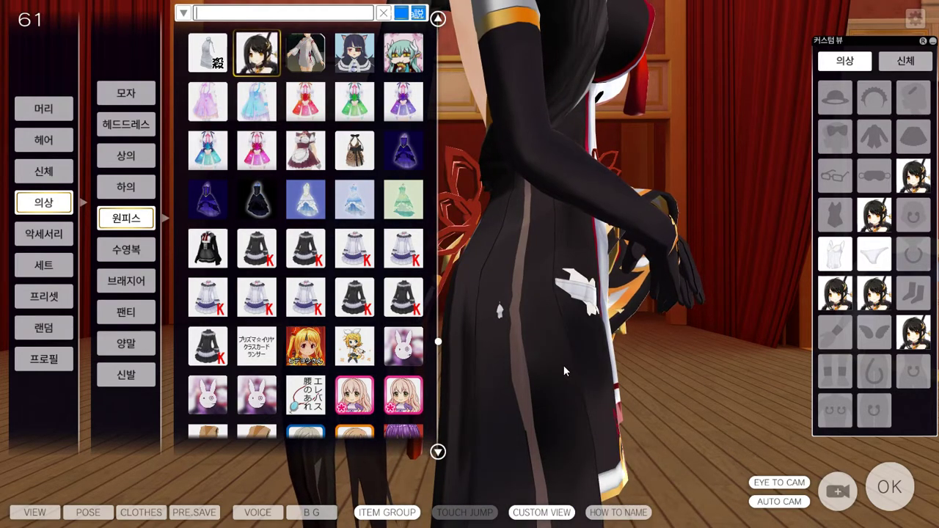
{"action": "key", "text": "alt+Tab"}
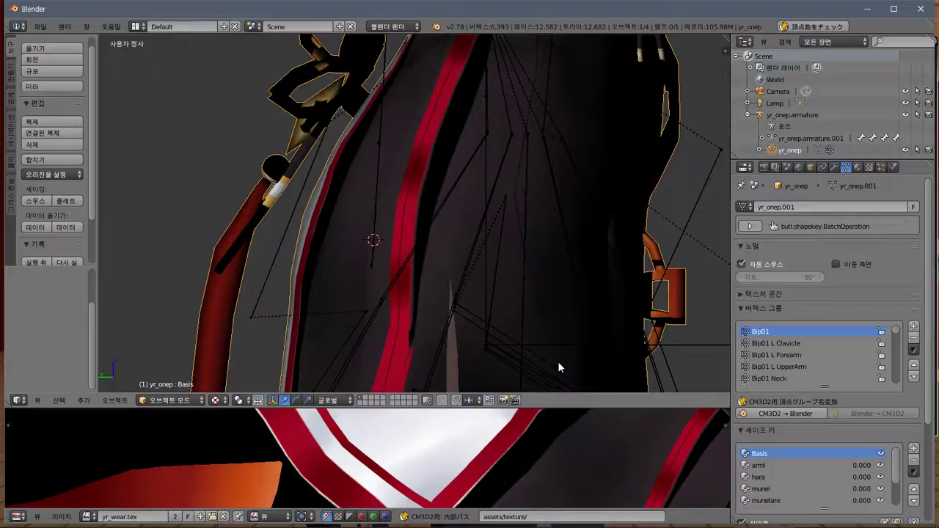
- In Edit Mode, select the vertex directly below the adjusted hip vertex and apply Shrink/Fatten to it
{"action": "key", "text": "Tab"}
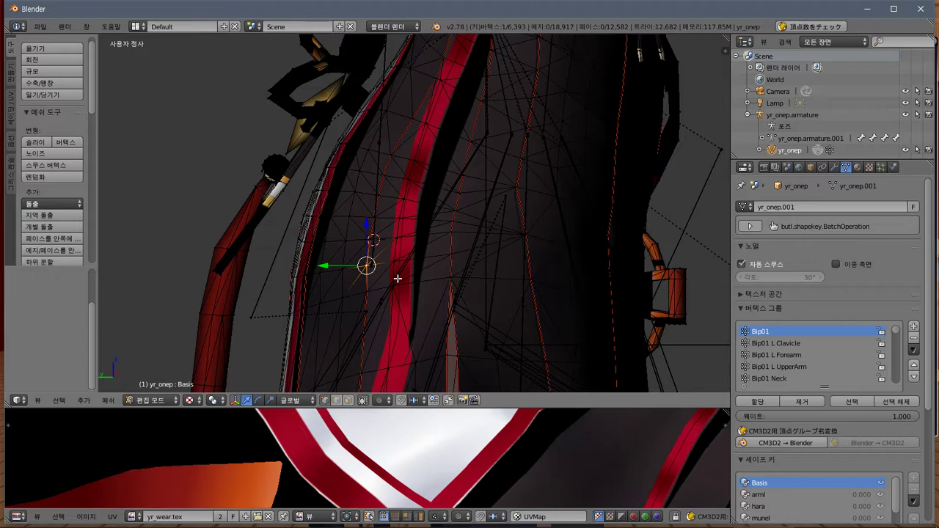
{"action": "left_click", "coordinate": [52, 82]}
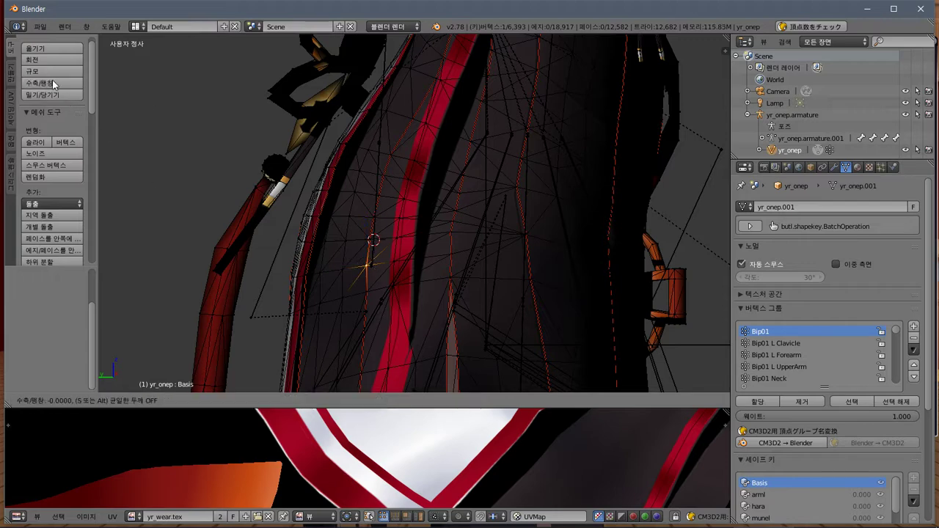
{"action": "key", "text": "Return"}
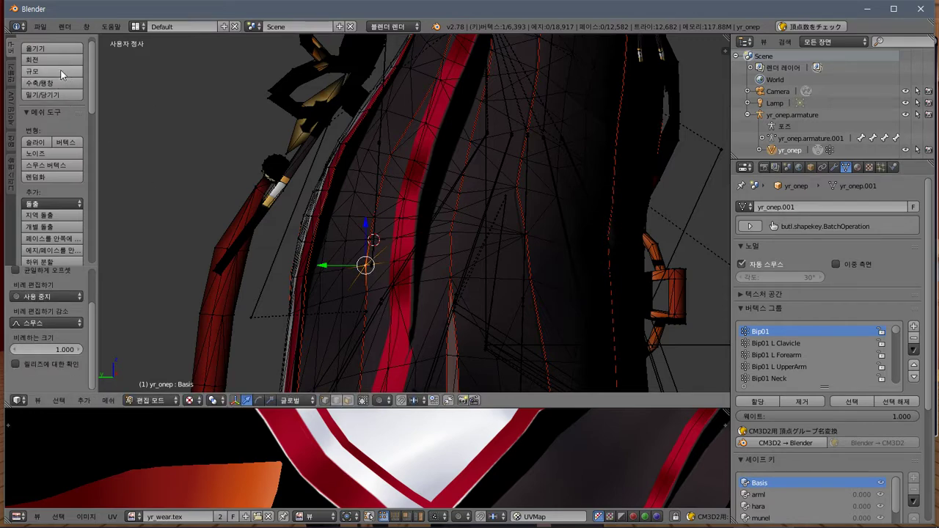
- Export the dress mesh again over yr_onep.model as a CM3D2 model
{"action": "left_click", "coordinate": [40, 26]}
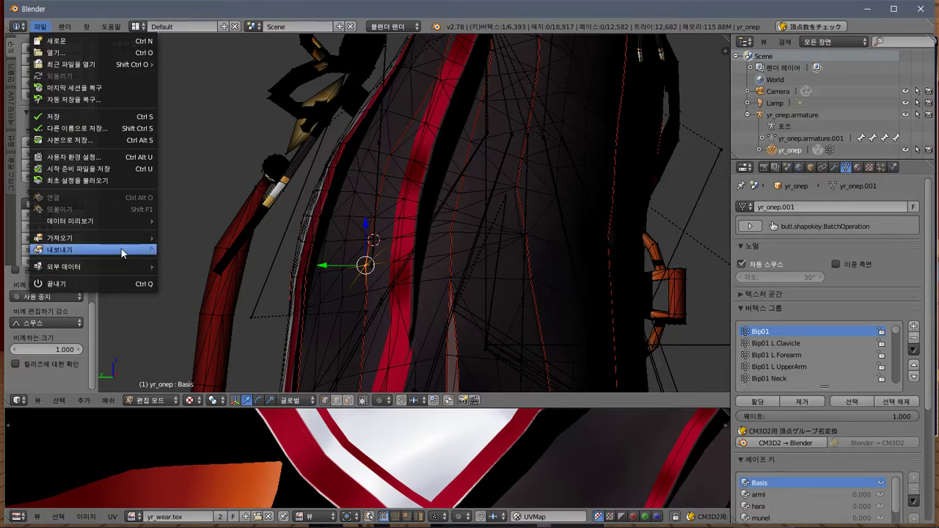
{"action": "mouse_move", "coordinate": [122, 250]}
{"action": "left_click", "coordinate": [192, 349]}
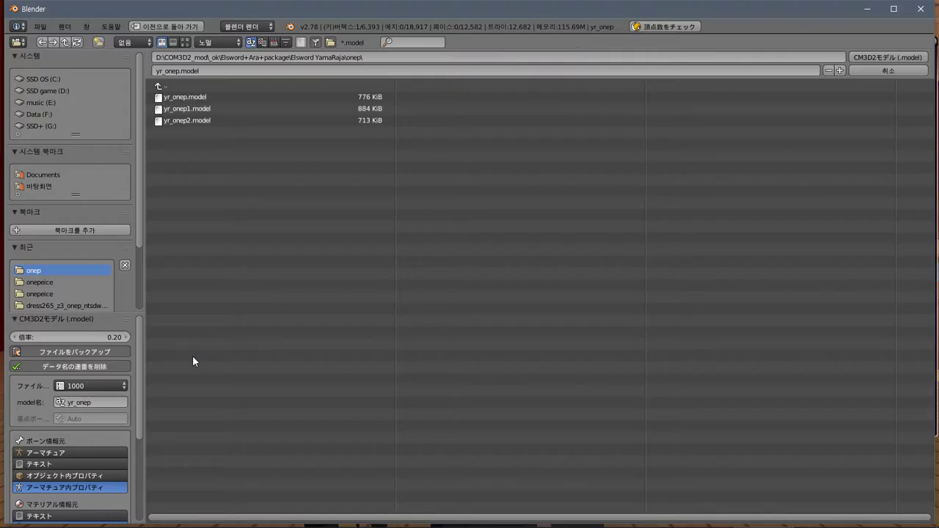
{"action": "left_click", "coordinate": [193, 99]}
{"action": "left_click", "coordinate": [896, 56]}
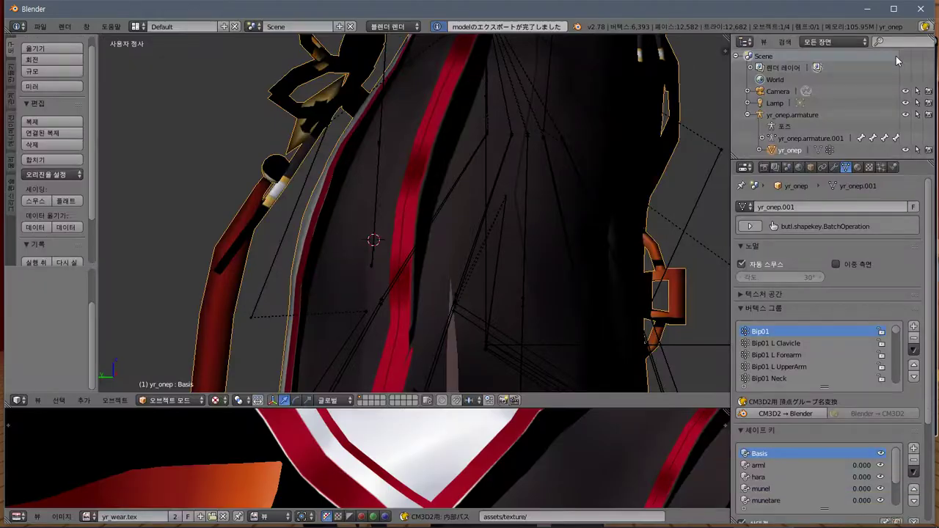
- Switch to Custom Order Maid 3D 2, put the YamaRaja one-piece back on to reload it, and return to Blender
{"action": "key", "text": "alt+Tab"}
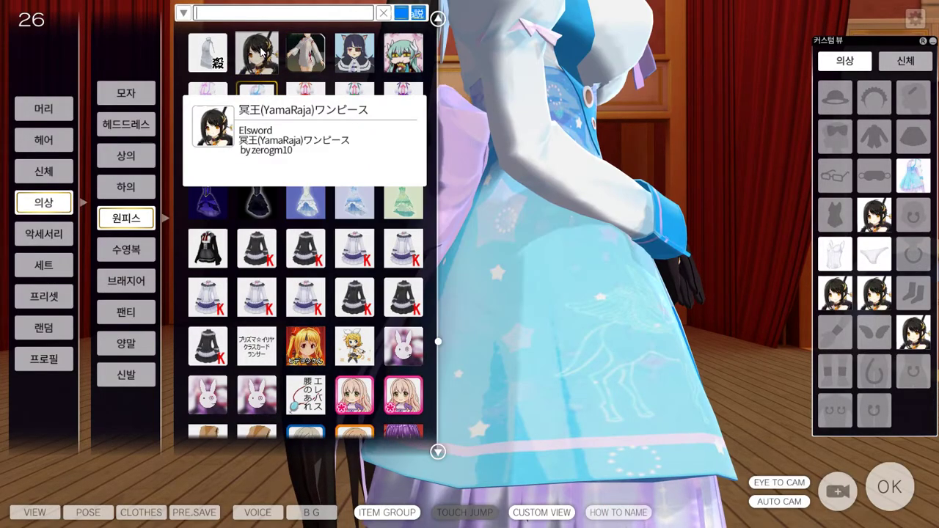
{"action": "left_click", "coordinate": [262, 52]}
{"action": "key", "text": "alt+Tab"}
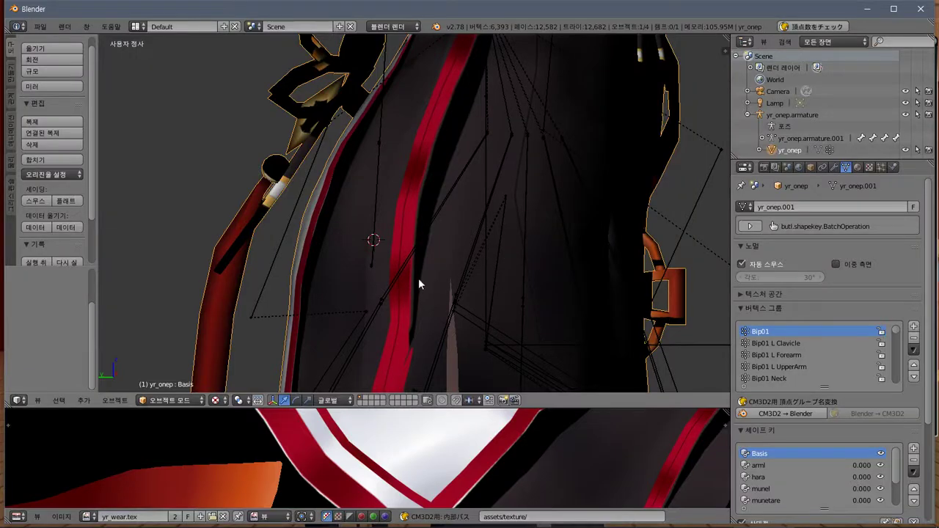
- Compare the hip with the game, select the next vertex down beside the red stripe in Edit Mode and apply Shrink/Fatten with 0.005
{"action": "key", "text": "Tab"}
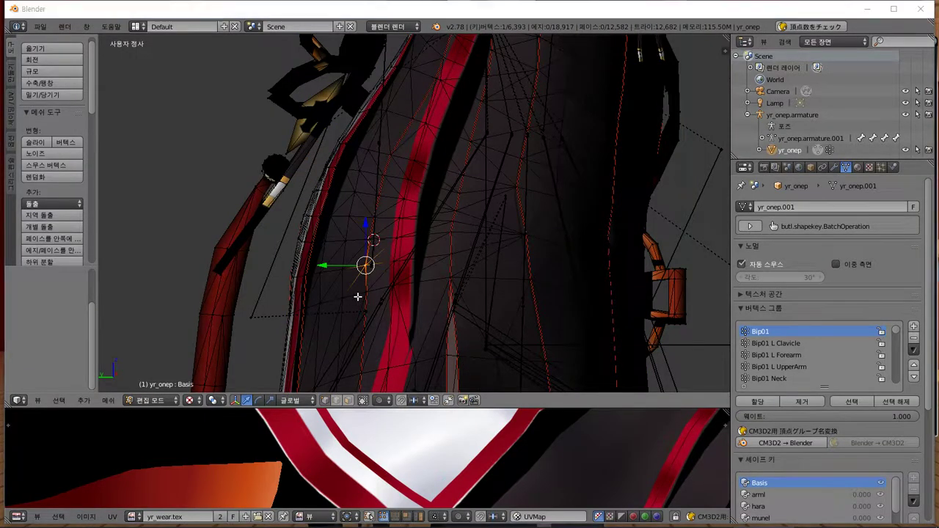
{"action": "key", "text": "alt+Tab"}
{"action": "key", "text": "alt+Tab"}
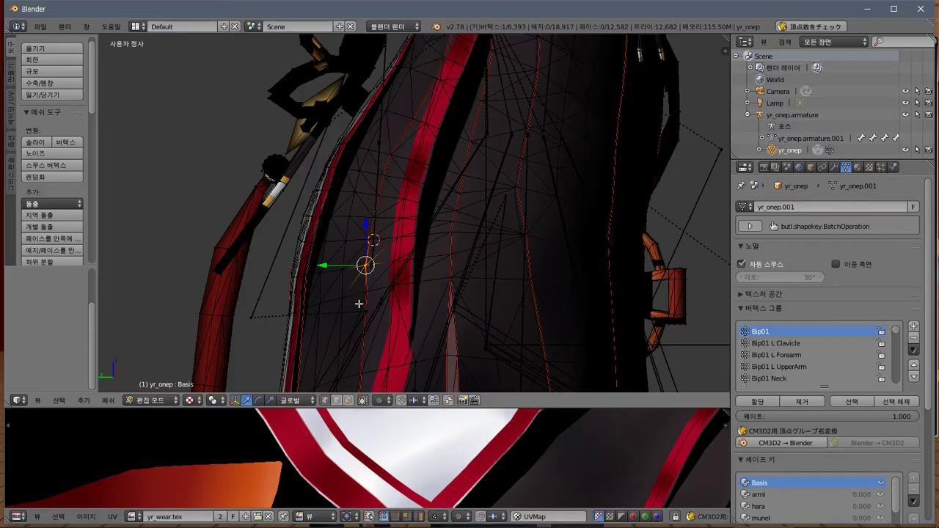
{"action": "left_click", "coordinate": [367, 291]}
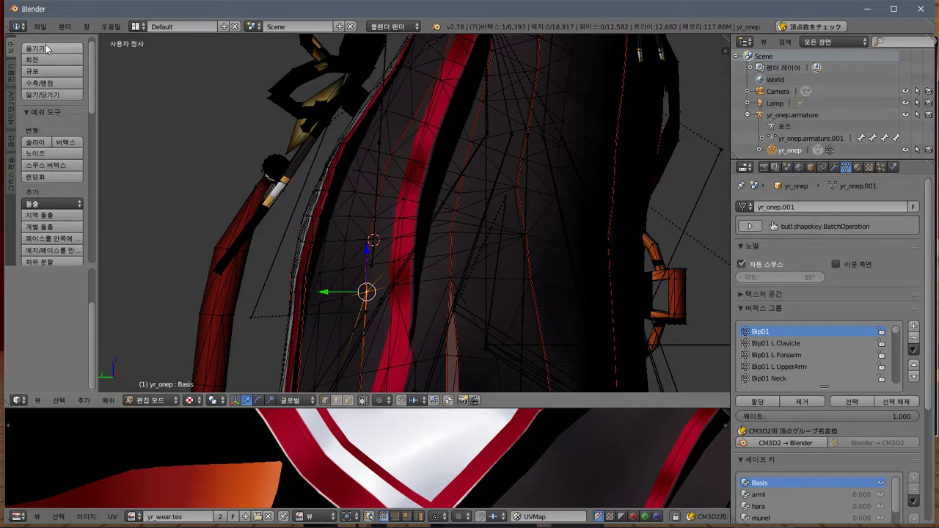
{"action": "left_click", "coordinate": [48, 82]}
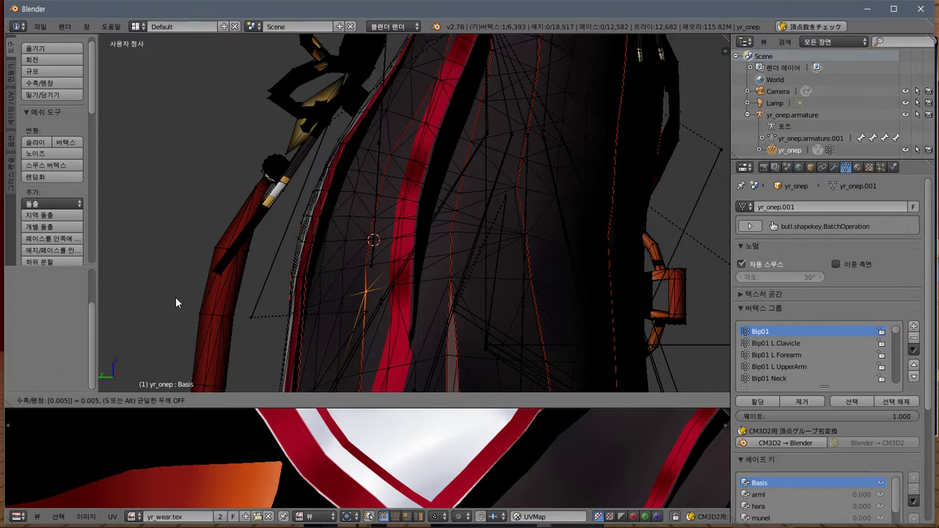
{"action": "key", "text": "Return"}
- Re-export the edited dress as a CM3D2 model, overwriting yr_onep.model
{"action": "left_click", "coordinate": [39, 27]}
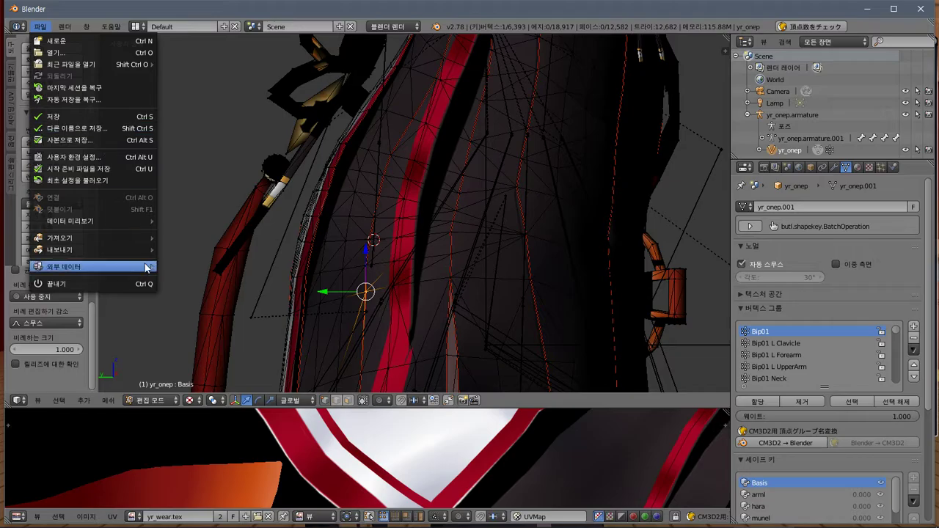
{"action": "mouse_move", "coordinate": [150, 266]}
{"action": "left_click", "coordinate": [209, 355]}
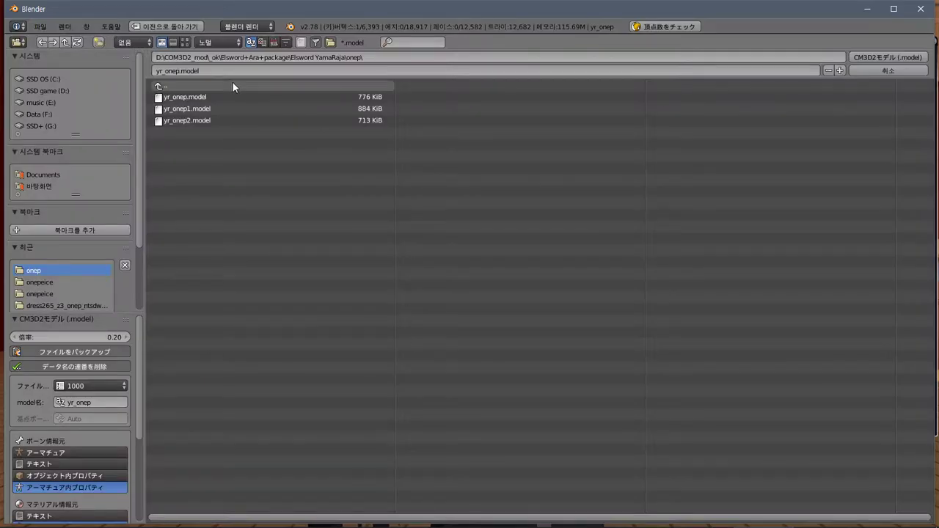
{"action": "left_click", "coordinate": [206, 97]}
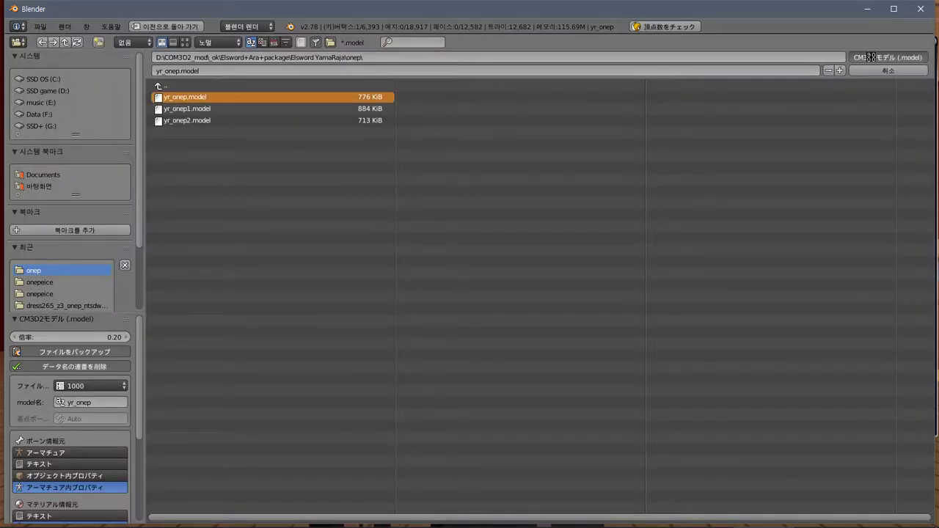
{"action": "left_click", "coordinate": [870, 57]}
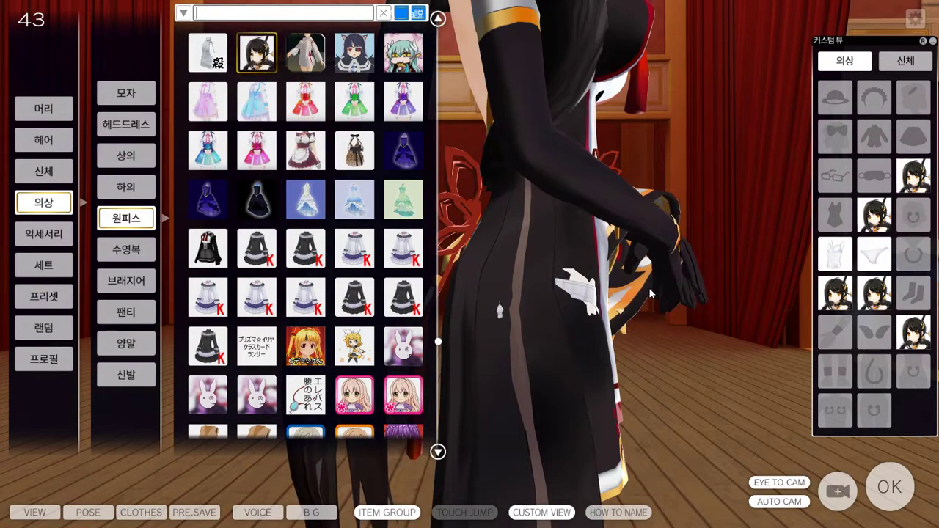
- Examine the clipping around the hip of the YamaRaja one-piece from the front and side in Custom Order Maid 3D 2
{"action": "left_click_drag", "start_coordinate": [650, 293], "coordinate": [659, 273]}
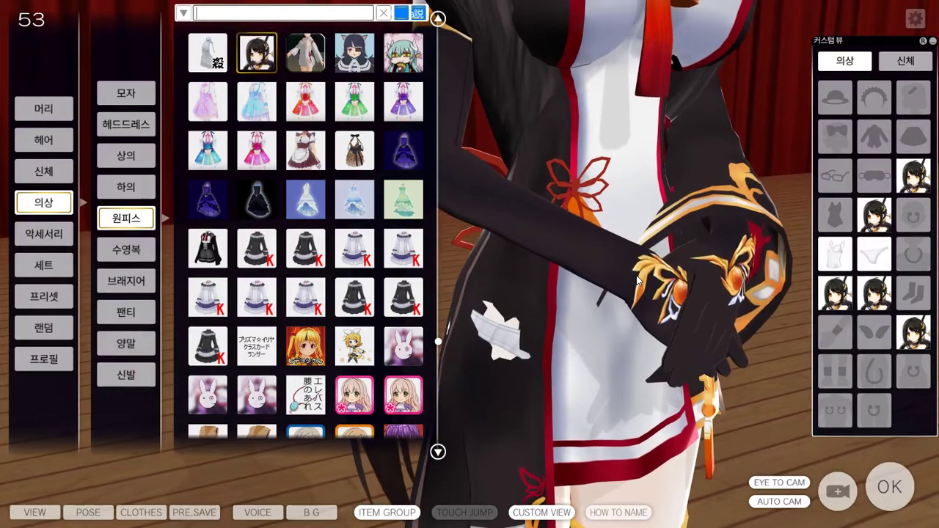
{"action": "left_click_drag", "start_coordinate": [620, 274], "coordinate": [591, 288]}
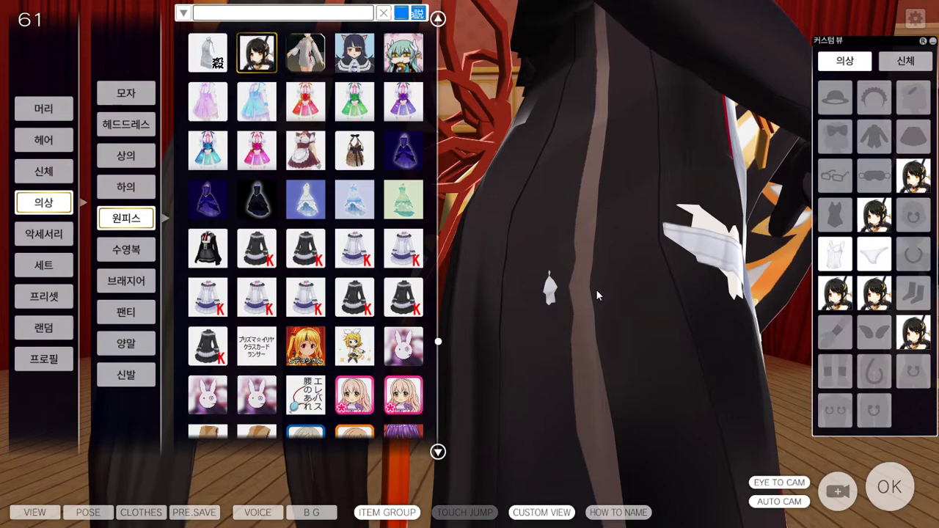
{"action": "left_click_drag", "start_coordinate": [596, 293], "coordinate": [630, 294]}
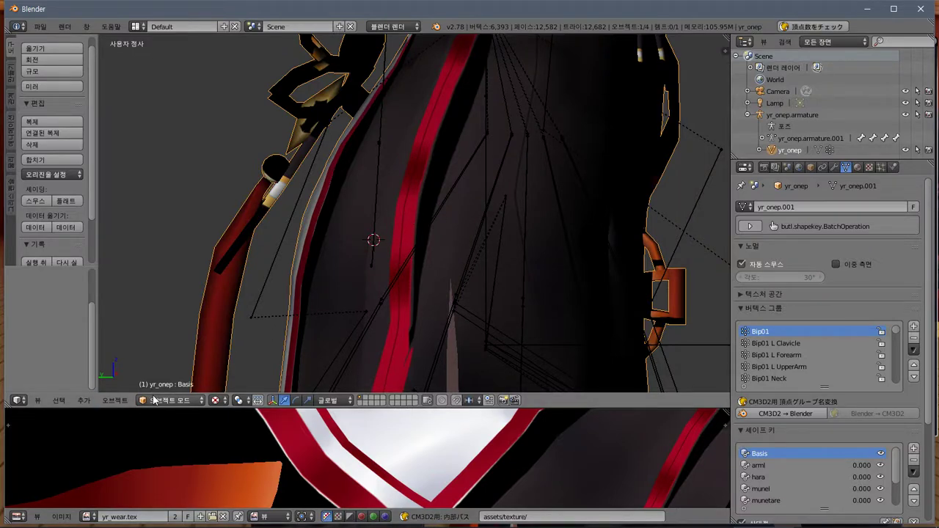
- Back in Blender's Edit Mode, select the three stacked vertices beside the red hip stripe and apply Shrink/Fatten with 0.005
{"action": "key", "text": "Tab"}
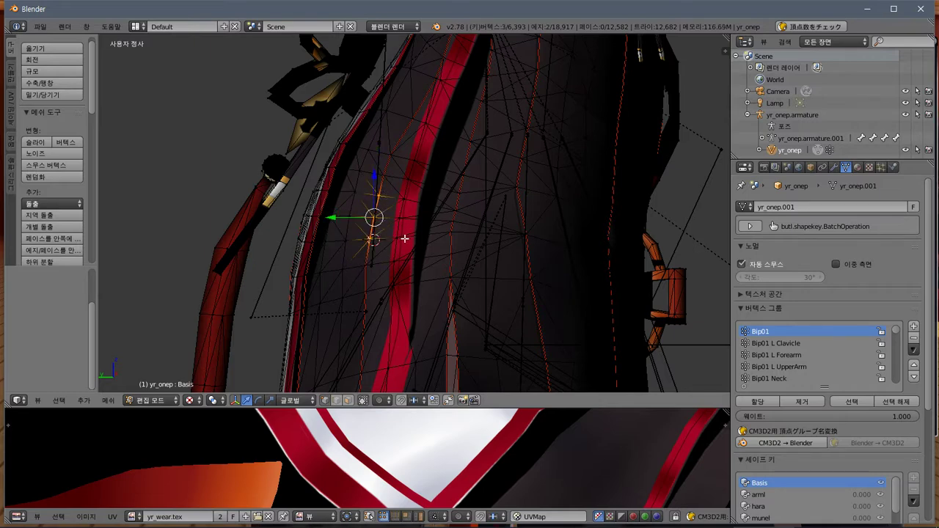
{"action": "left_click", "coordinate": [50, 86]}
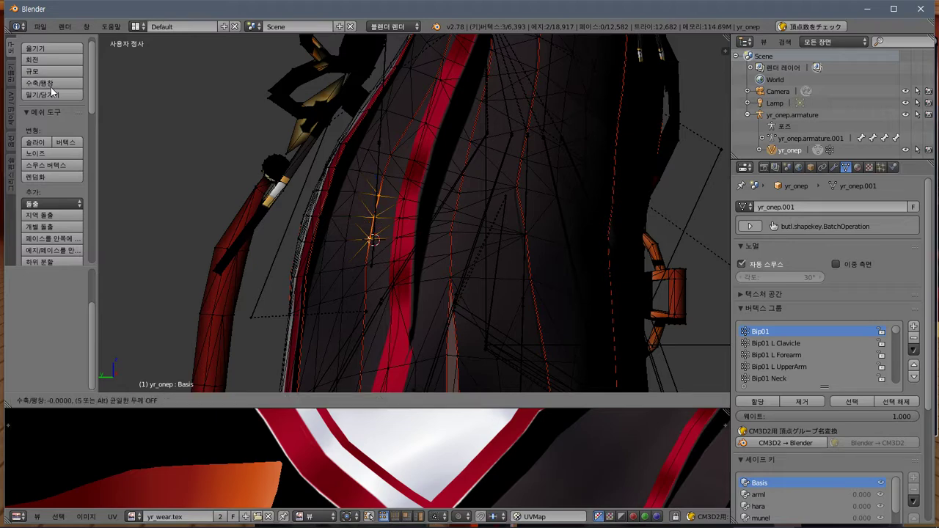
{"action": "type", "text": "0.005"}
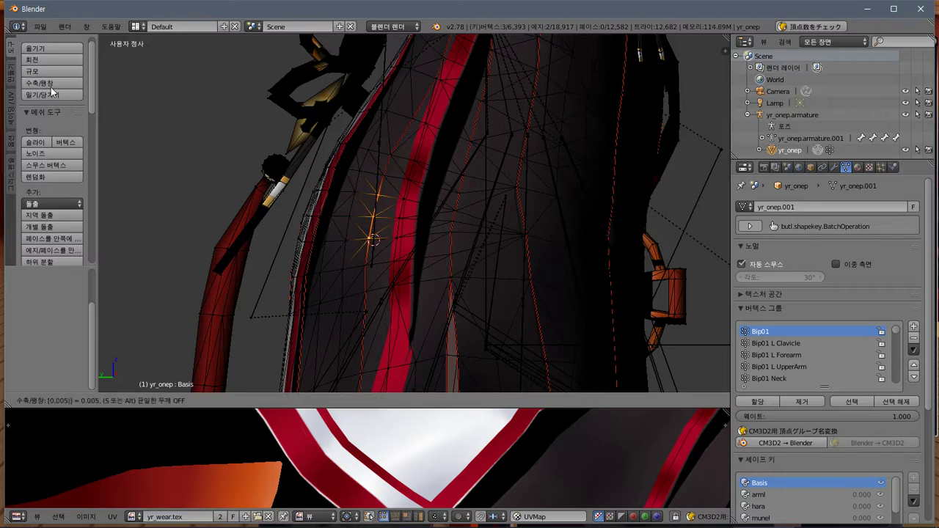
{"action": "key", "text": "Return"}
- Export the updated mesh in CM3D2 model format over the existing yr_onep.model
{"action": "left_click", "coordinate": [39, 26]}
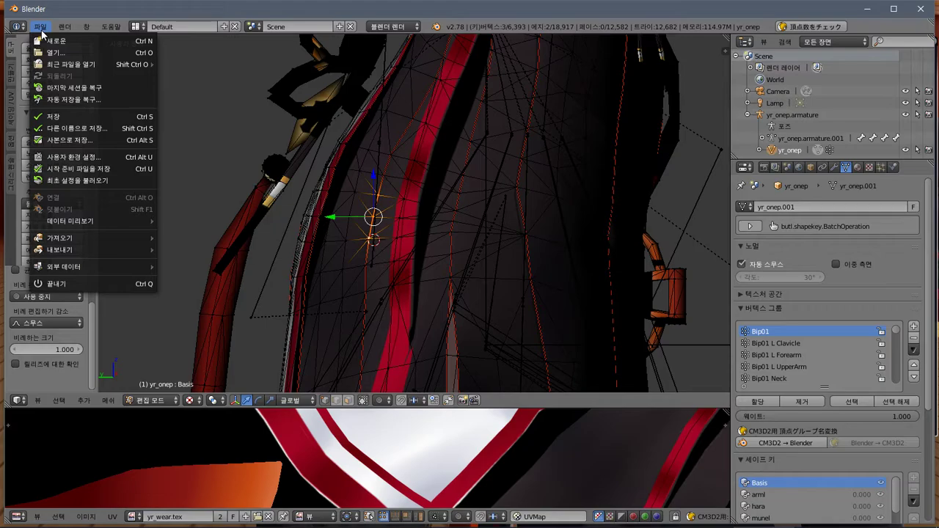
{"action": "mouse_move", "coordinate": [105, 250]}
{"action": "left_click", "coordinate": [220, 357]}
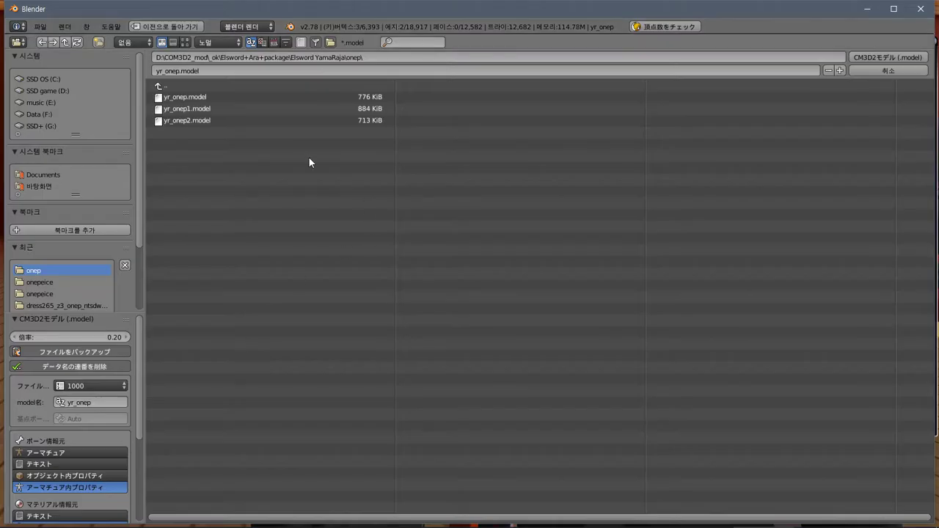
{"action": "left_click", "coordinate": [206, 98]}
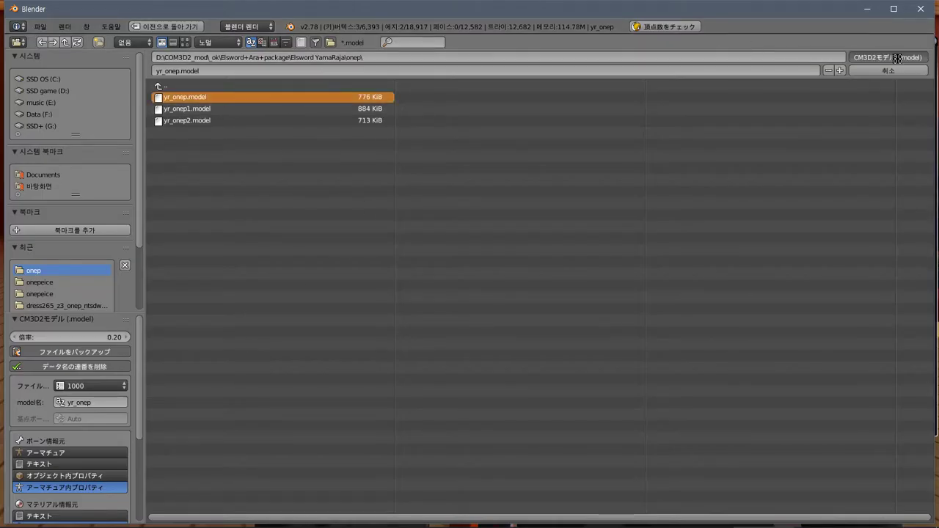
{"action": "left_click", "coordinate": [896, 58]}
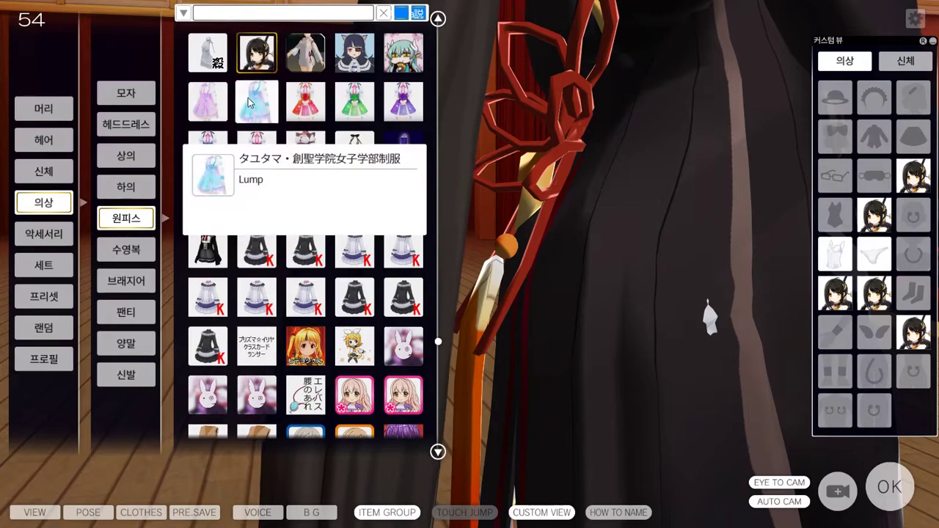
- In Custom Order Maid 3D 2, wear the light-blue school uniform dress and change back to the YamaRaja one-piece to reload it
{"action": "left_click", "coordinate": [256, 101]}
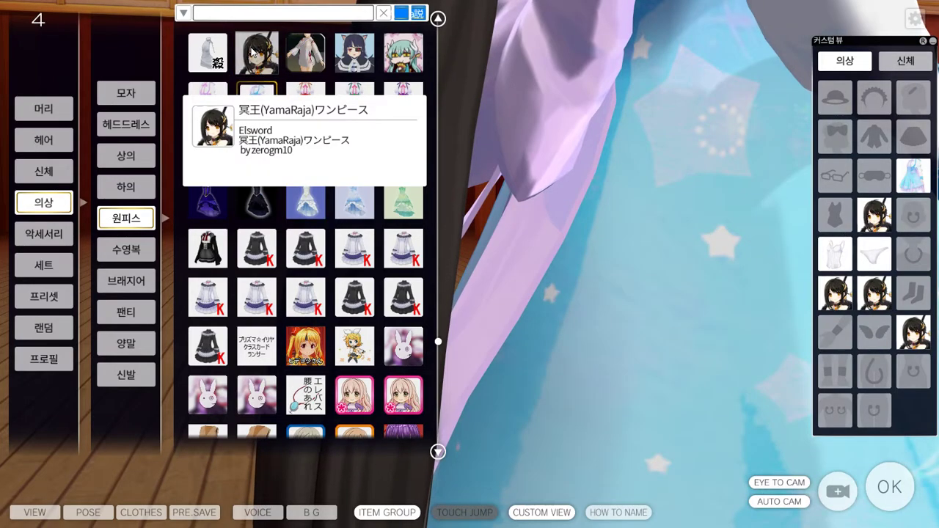
{"action": "left_click", "coordinate": [251, 53]}
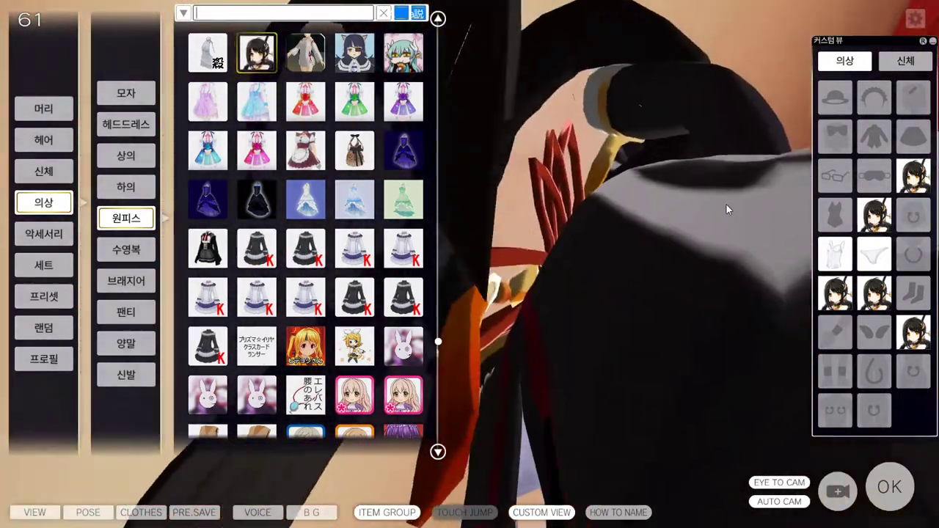
- Switch to Blender, select the lamp and move it around to the side of the dress to light the hip area
{"action": "key", "text": "alt+Tab"}
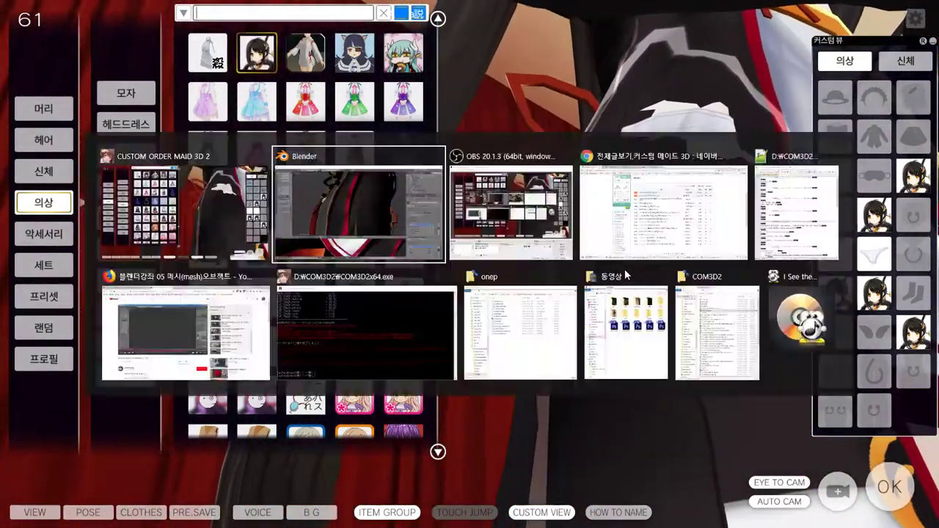
{"action": "right_click", "coordinate": [512, 268]}
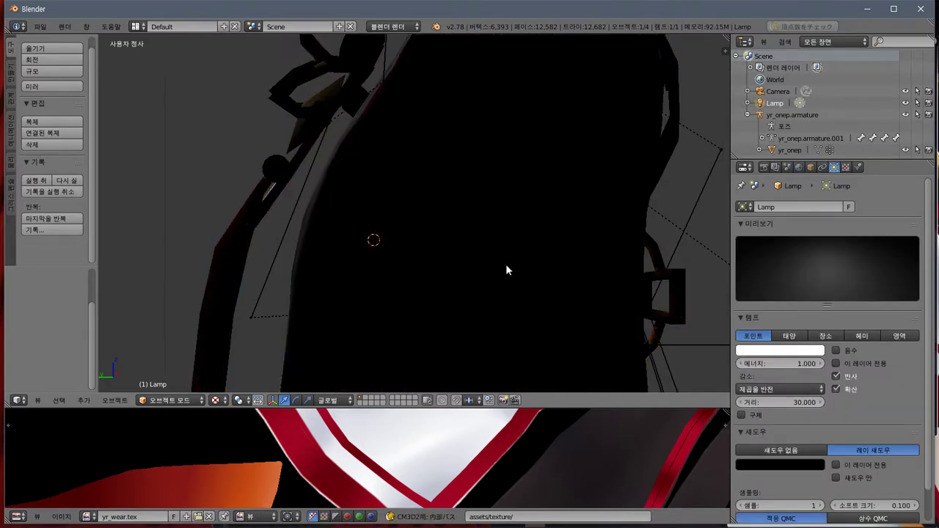
{"action": "scroll", "coordinate": [421, 209], "scroll_direction": "down", "scroll_amount": 6}
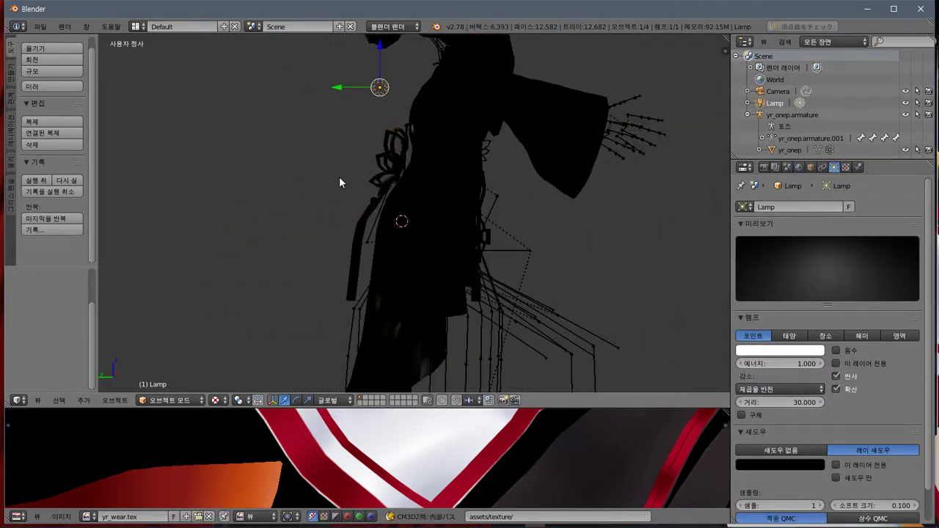
{"action": "middle_click_drag", "start_coordinate": [340, 182], "coordinate": [349, 202]}
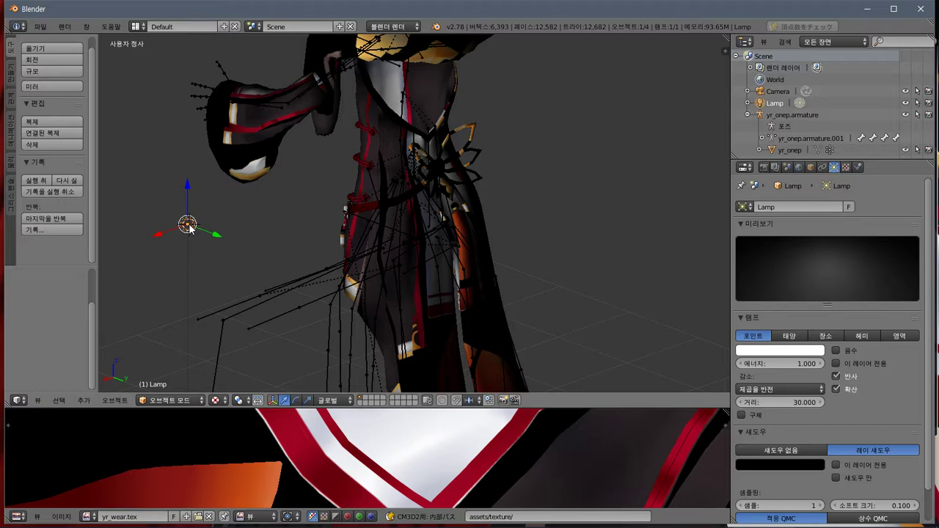
{"action": "left_click_drag", "start_coordinate": [188, 223], "coordinate": [642, 156]}
{"action": "middle_click_drag", "start_coordinate": [642, 156], "coordinate": [483, 239]}
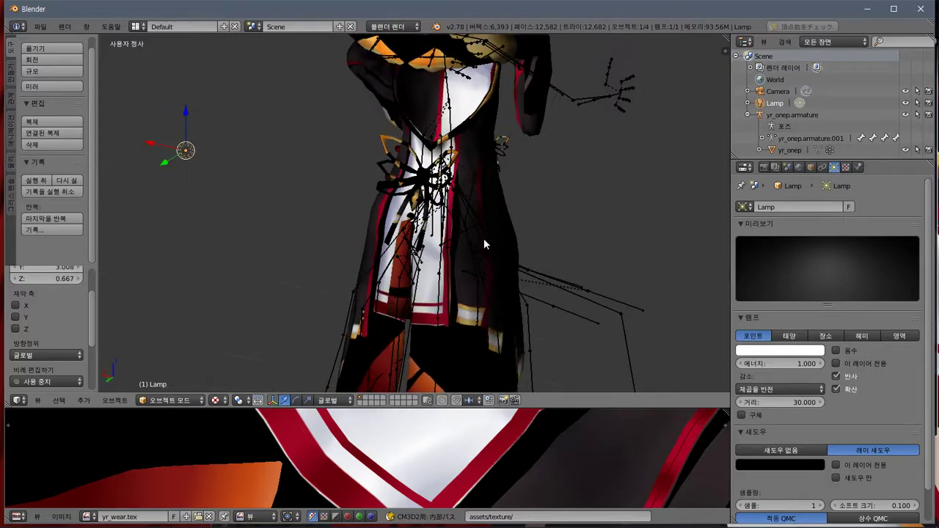
{"action": "left_click_drag", "start_coordinate": [186, 158], "coordinate": [664, 265]}
{"action": "key", "text": "x"}
- Select the yr_onep mesh, enter Edit Mode and export it in CM3D2 model format over the existing yr_onep.model
{"action": "middle_click_drag", "start_coordinate": [623, 251], "coordinate": [488, 263]}
{"action": "scroll", "coordinate": [448, 225], "scroll_direction": "up", "scroll_amount": 6}
{"action": "right_click", "coordinate": [468, 262]}
{"action": "key", "text": "Tab"}
{"action": "key", "text": "KP_Decimal"}
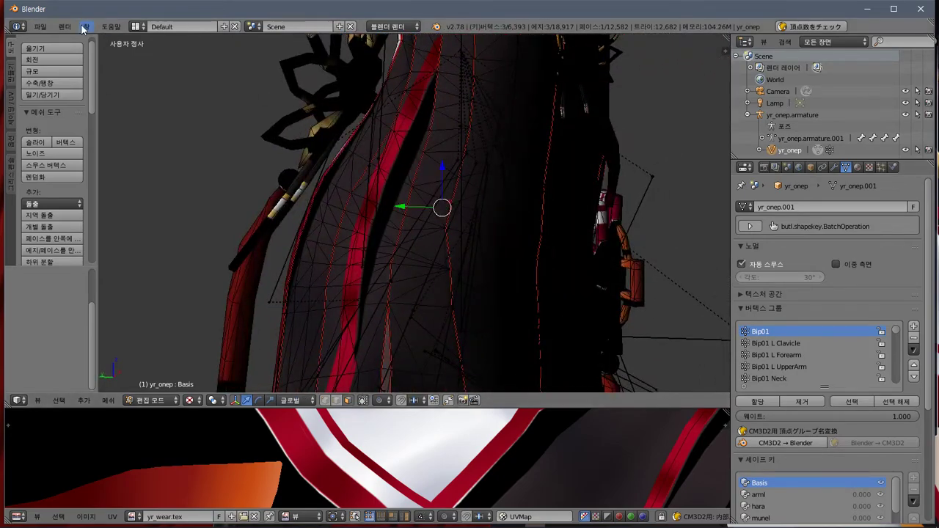
{"action": "left_click", "coordinate": [48, 27]}
{"action": "mouse_move", "coordinate": [88, 250]}
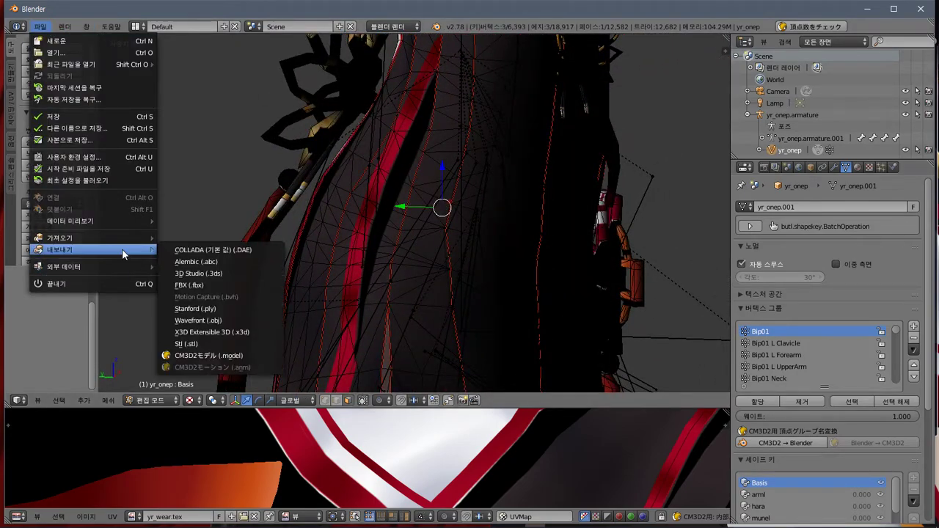
{"action": "left_click", "coordinate": [221, 356]}
{"action": "left_click", "coordinate": [220, 96]}
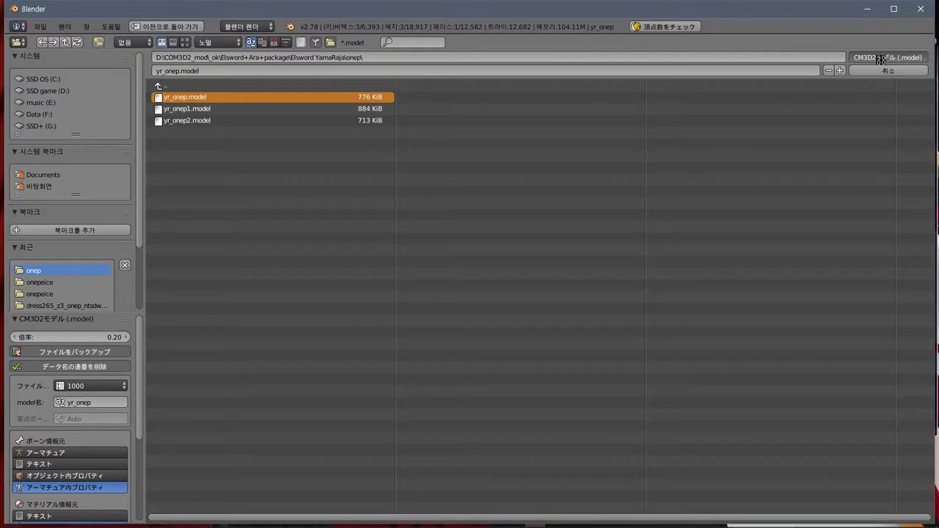
{"action": "left_click", "coordinate": [880, 57]}
- In Custom Order Maid 3D 2, wear the YamaRaja one-piece again and inspect the hip from the side and back
{"action": "key", "text": "alt+Tab"}
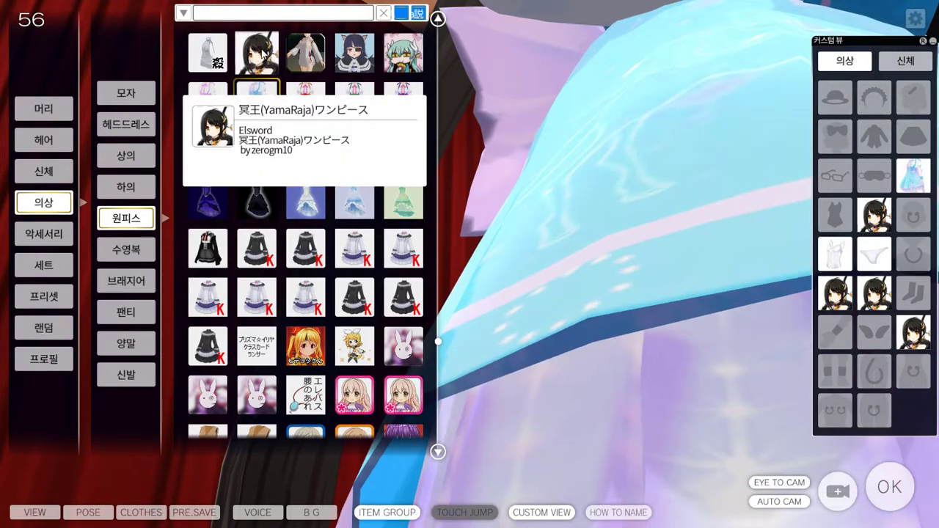
{"action": "left_click", "coordinate": [258, 53]}
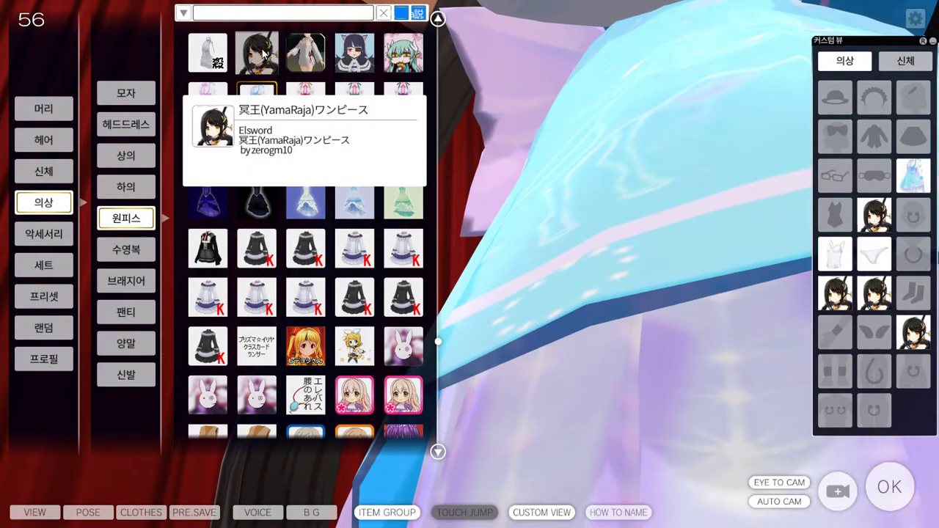
{"action": "left_click_drag", "start_coordinate": [620, 205], "coordinate": [571, 295]}
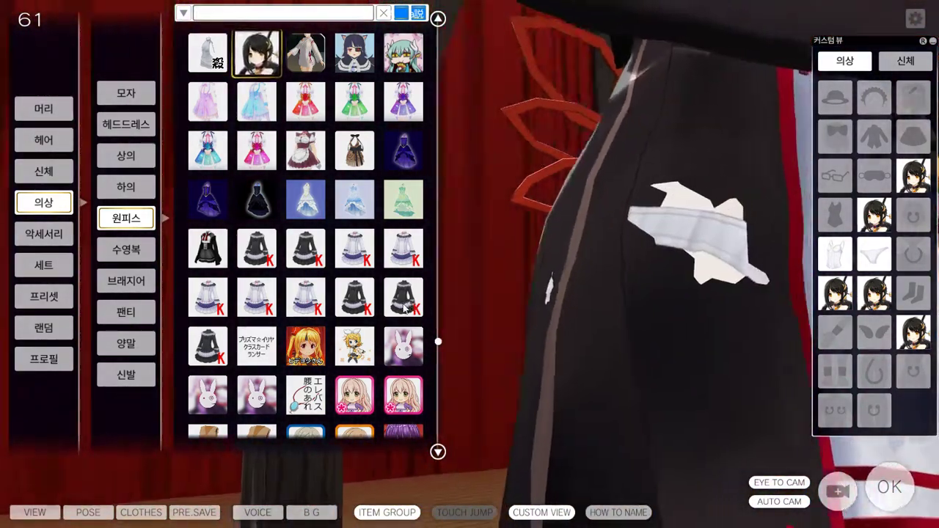
{"action": "left_click_drag", "start_coordinate": [404, 308], "coordinate": [646, 309]}
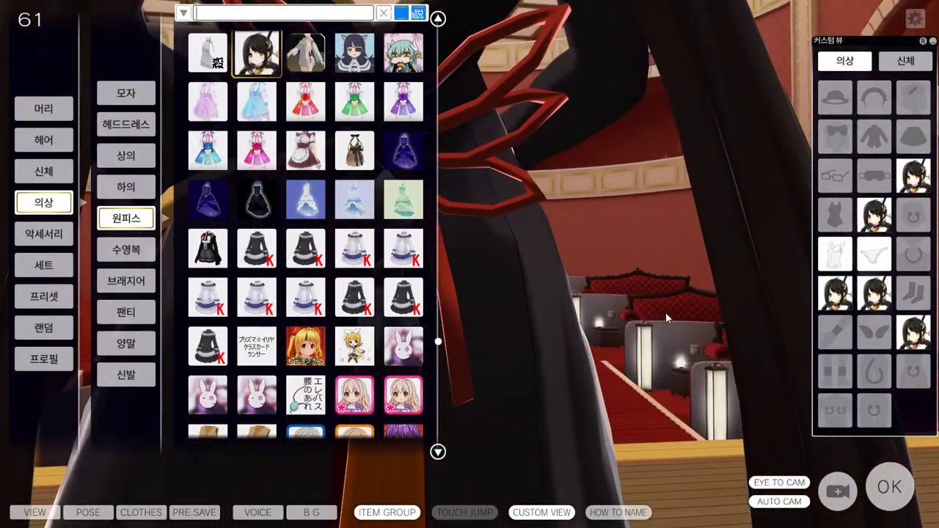
- Compare the hip mesh in Blender with the clipping spots on the one-piece in Custom Order Maid 3D 2 to locate the affected vertices
{"action": "key", "text": "alt+Tab"}
{"action": "middle_click_drag", "start_coordinate": [527, 262], "coordinate": [612, 255]}
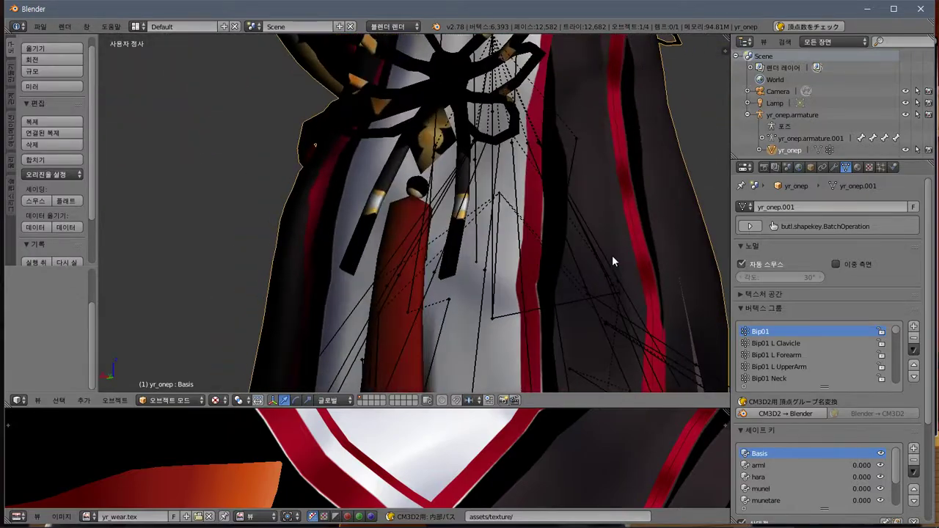
{"action": "key", "text": "Tab"}
{"action": "middle_click_drag", "start_coordinate": [667, 275], "coordinate": [117, 255]}
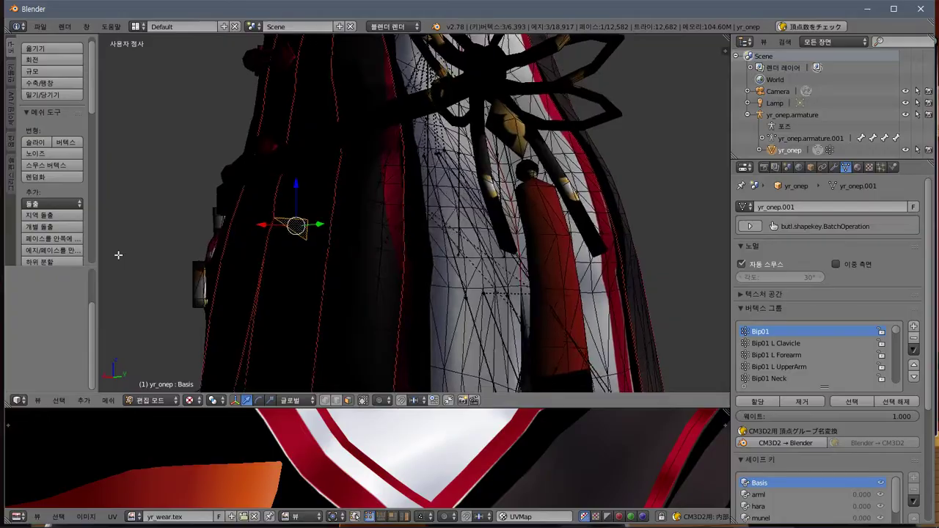
{"action": "key", "text": "alt+Tab"}
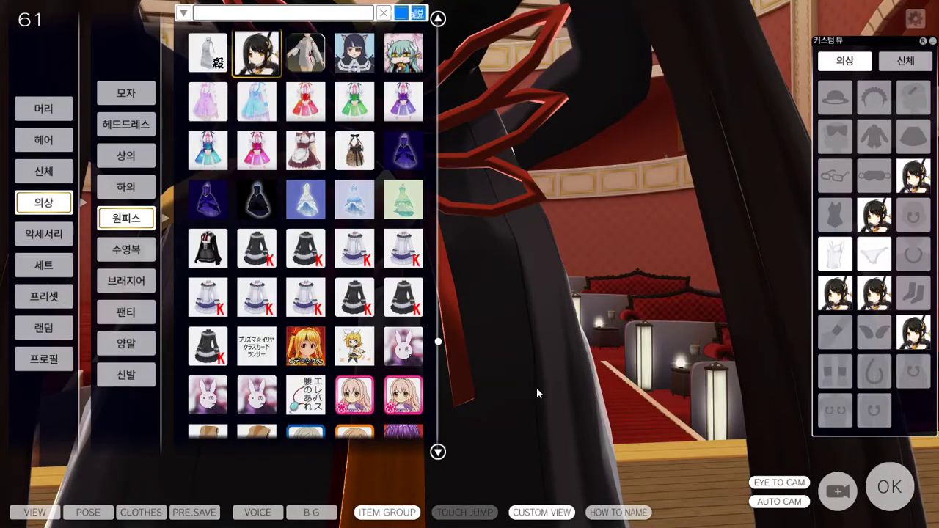
{"action": "mouse_move", "coordinate": [536, 387]}
{"action": "right_mouse_down"}
{"action": "mouse_move", "coordinate": [519, 398]}
{"action": "mouse_move", "coordinate": [548, 373]}
{"action": "mouse_move", "coordinate": [529, 389]}
{"action": "right_mouse_up"}
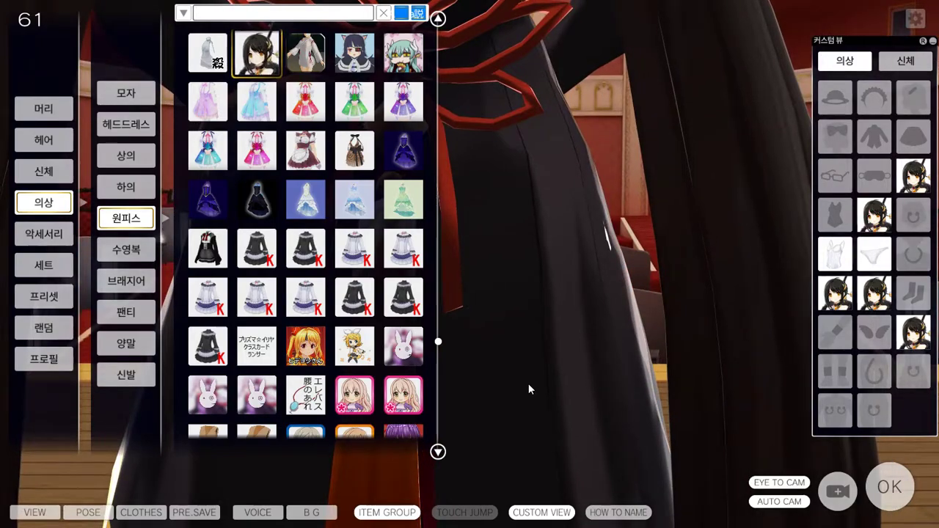
{"action": "key", "text": "alt+Tab"}
{"action": "middle_click_drag", "start_coordinate": [628, 314], "coordinate": [512, 231]}
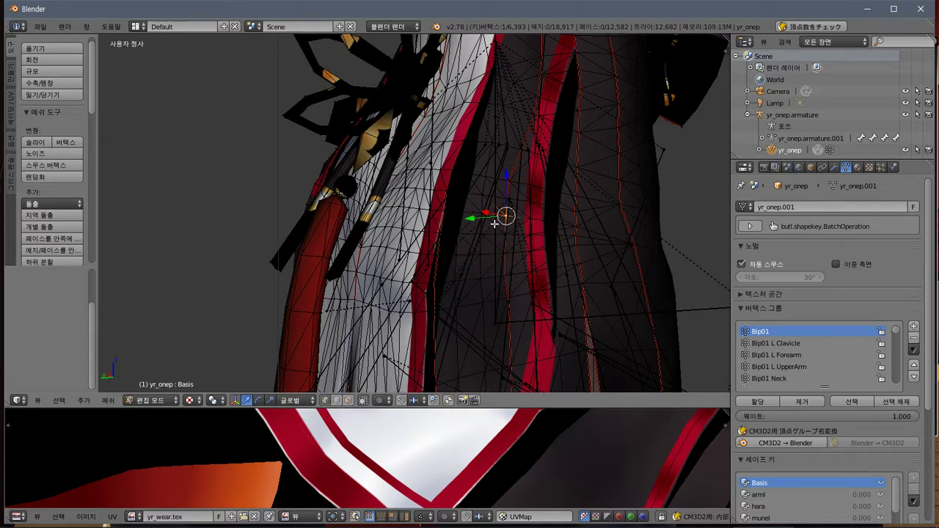
{"action": "key", "text": "alt+Tab"}
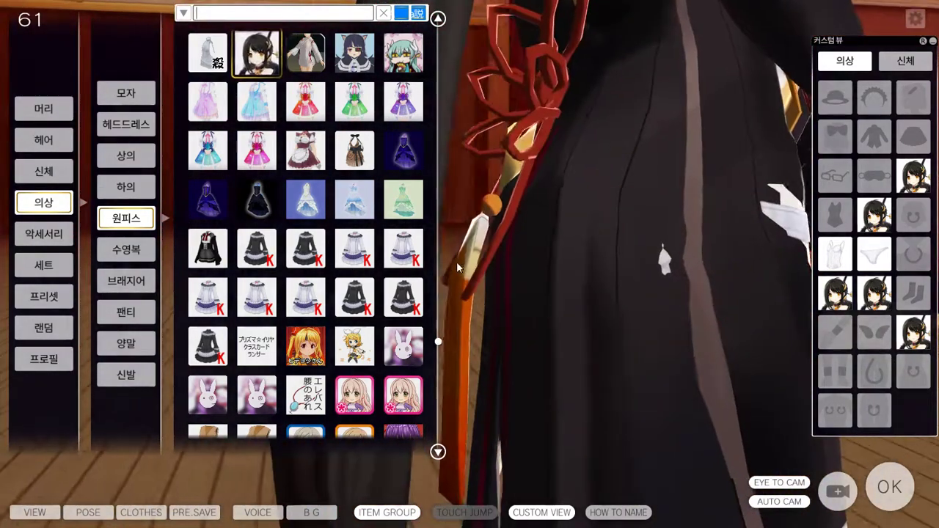
- In Blender, select the block of vertices three wide and five high beside the red hip stripe and apply Shrink/Fatten with 0.005
{"action": "key", "text": "alt+Tab"}
{"action": "scroll", "coordinate": [591, 274], "scroll_direction": "up", "scroll_amount": 3}
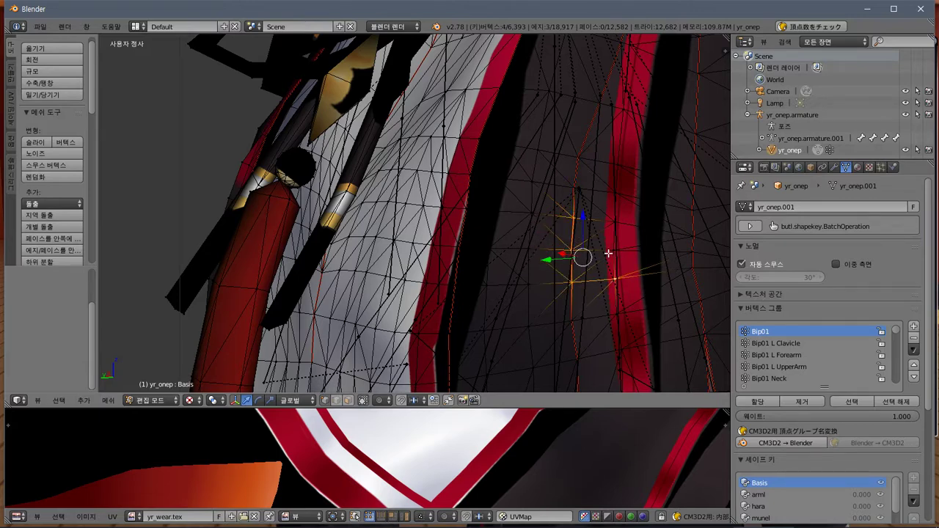
{"action": "right_click", "coordinate": [604, 201], "text": "shift"}
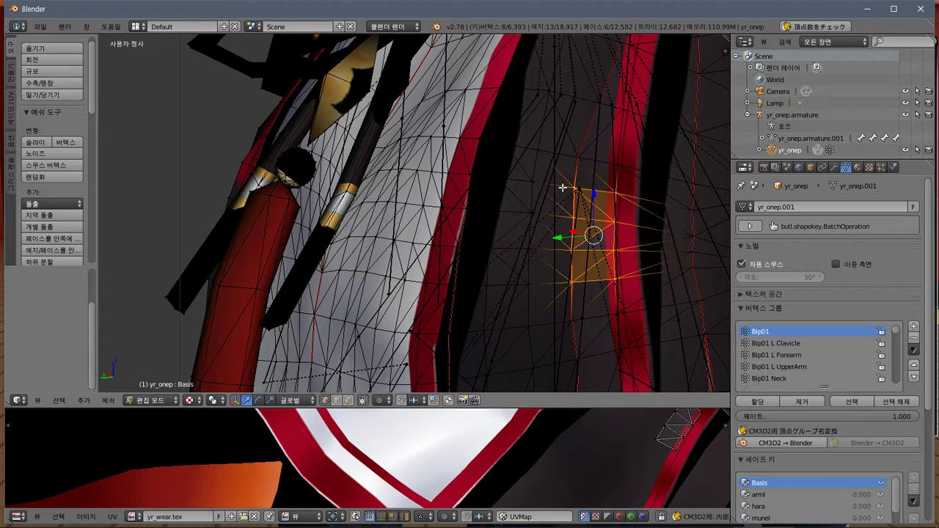
{"action": "right_click", "coordinate": [539, 218], "text": "shift"}
{"action": "right_click", "coordinate": [534, 267], "text": "shift"}
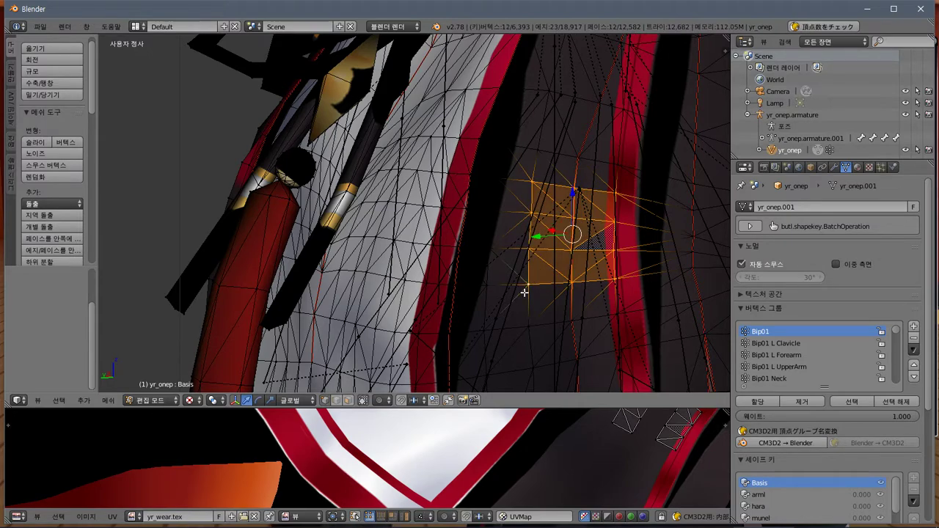
{"action": "right_click", "coordinate": [527, 327], "text": "shift"}
{"action": "right_click", "coordinate": [571, 321], "text": "shift"}
{"action": "key", "text": "KP_4"}
{"action": "key", "text": "KP_4"}
{"action": "key", "text": "KP_4"}
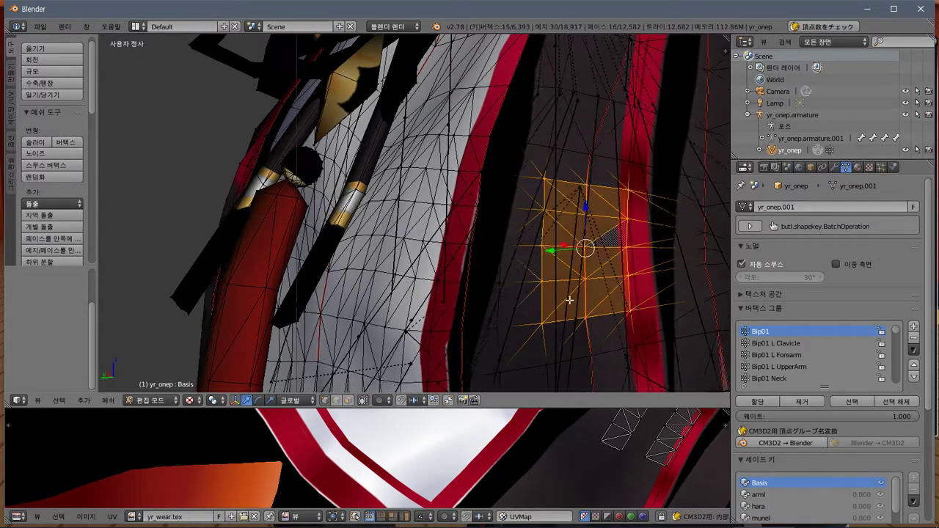
{"action": "middle_click_drag", "start_coordinate": [601, 294], "coordinate": [408, 271]}
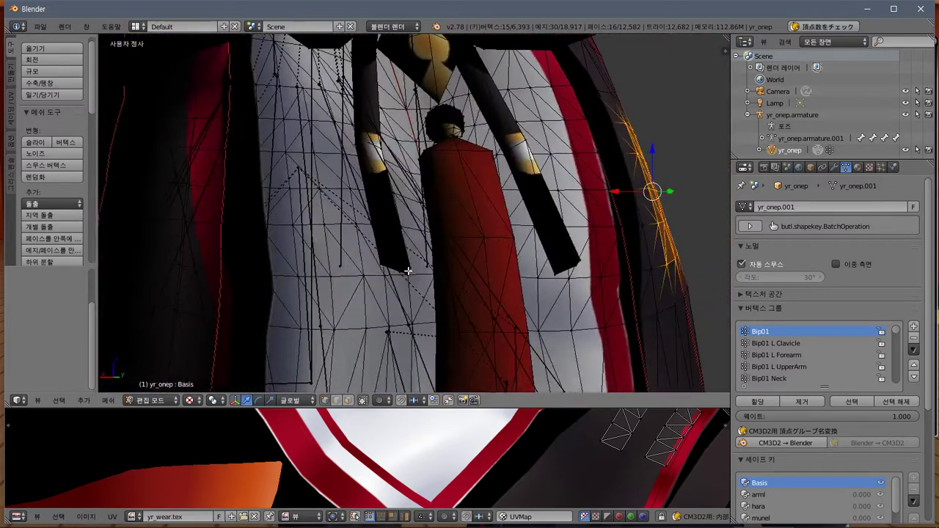
{"action": "left_click", "coordinate": [45, 84]}
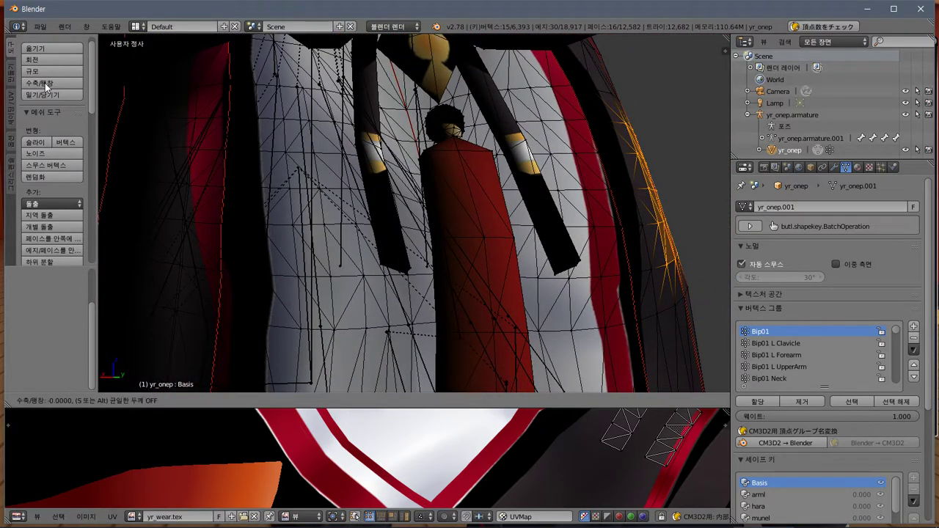
{"action": "type", "text": "5"}
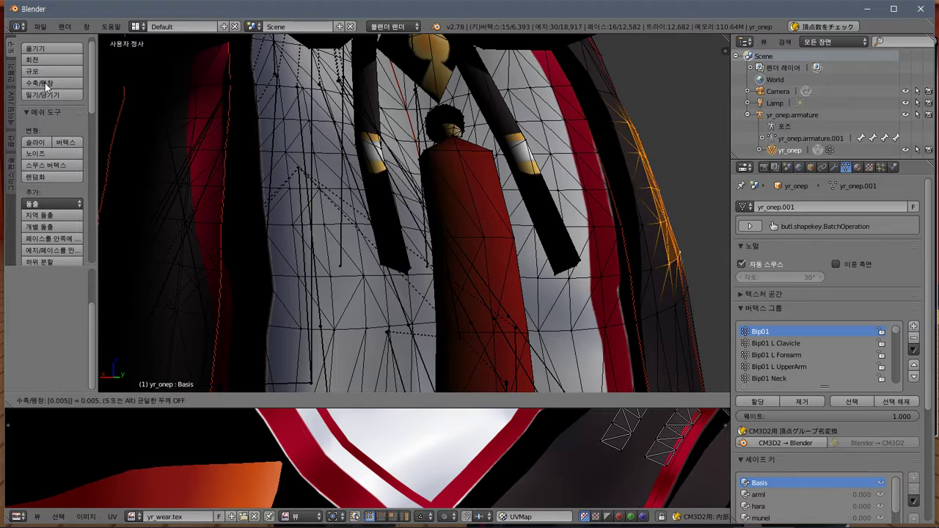
{"action": "key", "text": "Return"}
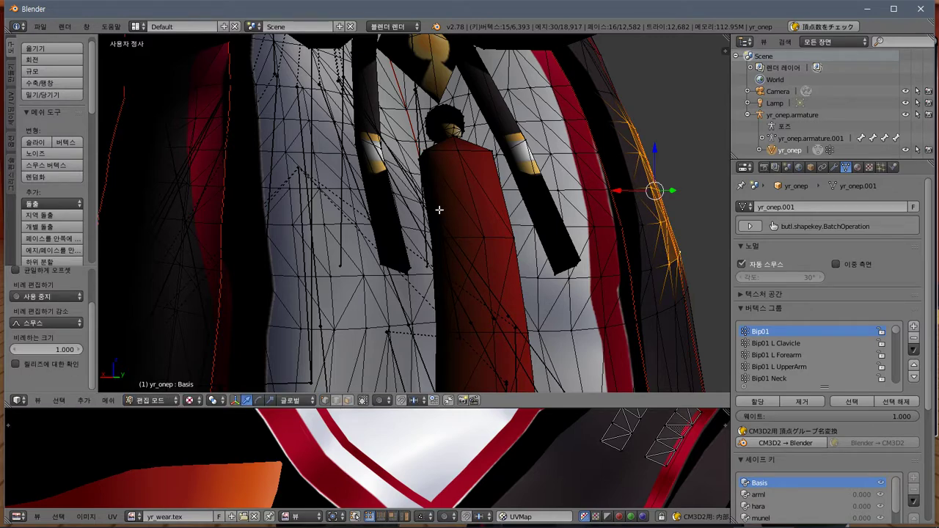
- Export the adjusted yr_onep mesh as a CM3D2 model, overwriting yr_onep.model in the onep folder
{"action": "middle_click_drag", "start_coordinate": [503, 210], "coordinate": [452, 212]}
{"action": "left_click", "coordinate": [41, 27]}
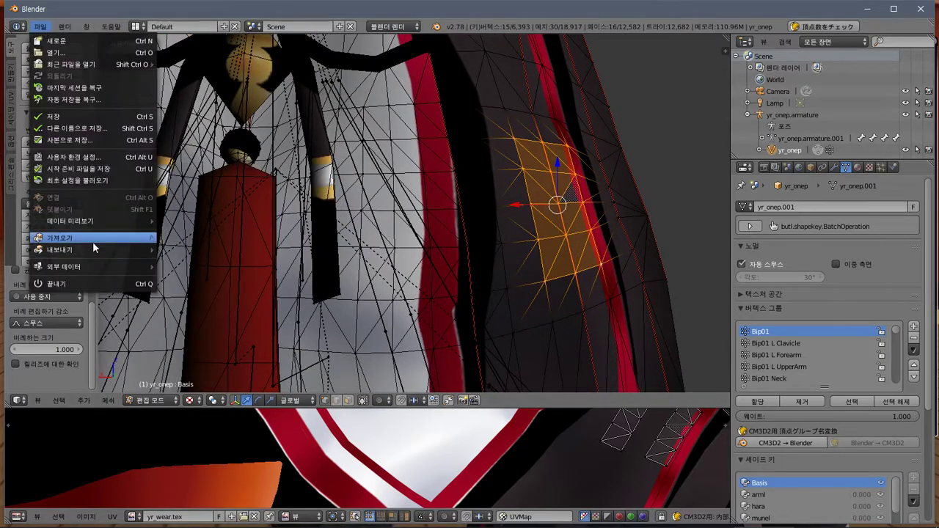
{"action": "mouse_move", "coordinate": [81, 250]}
{"action": "left_click", "coordinate": [218, 358]}
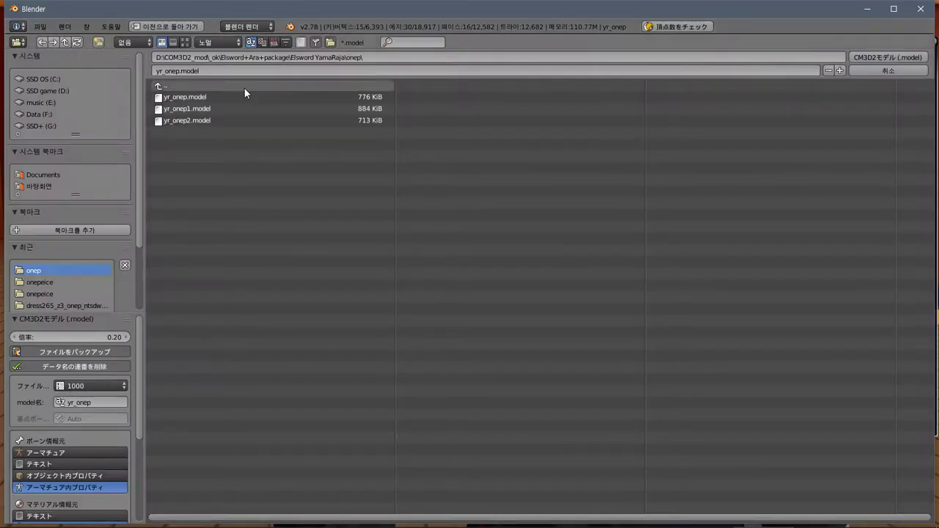
{"action": "left_click", "coordinate": [224, 107]}
{"action": "left_click", "coordinate": [220, 97]}
{"action": "double_click", "coordinate": [286, 98]}
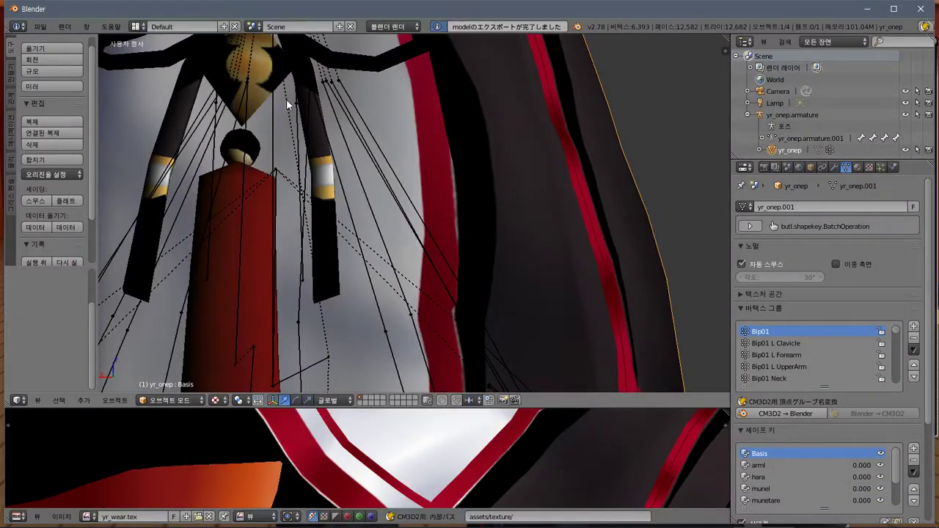
- In Custom Order Maid 3D 2, change to the light-blue school uniform dress and back to the YamaRaja one-piece to recheck the hip
{"action": "key", "text": "alt+Tab"}
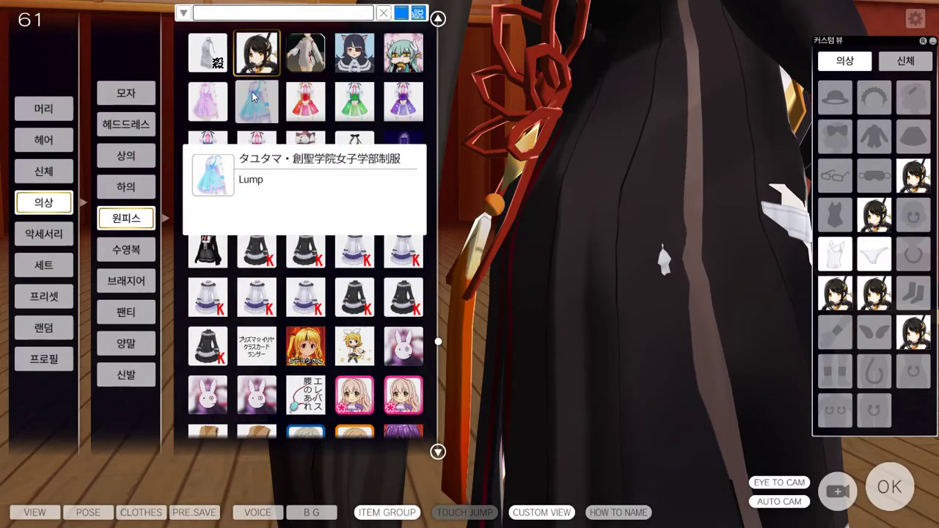
{"action": "left_click", "coordinate": [257, 101]}
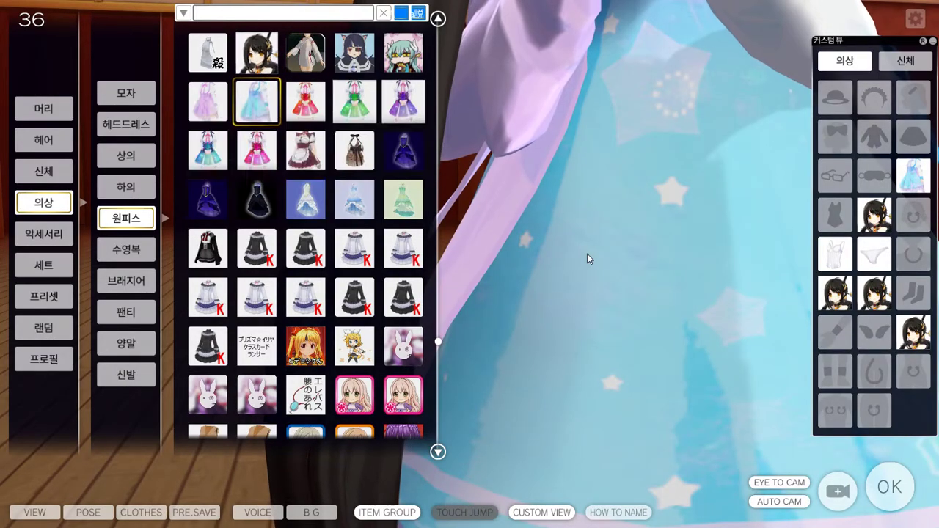
{"action": "left_click", "coordinate": [272, 69]}
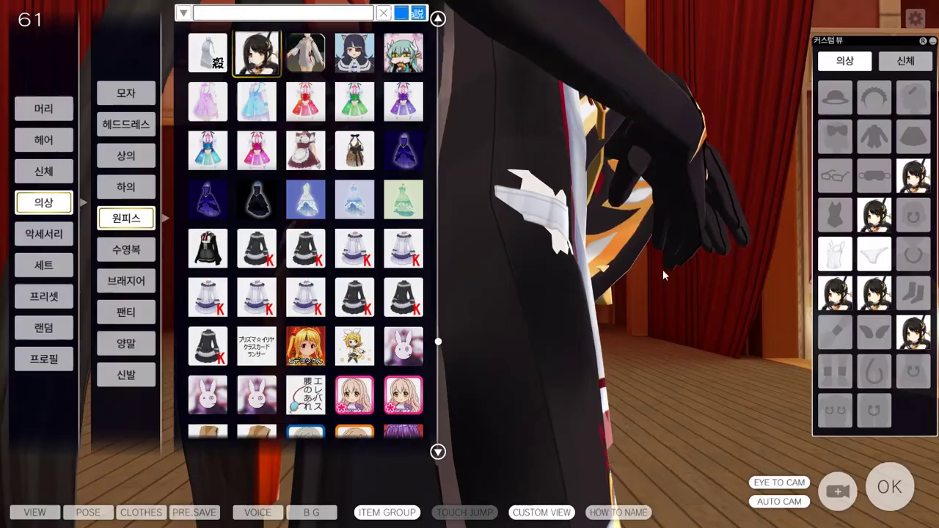
- Back in Blender, examine the side of the yr_onep dress from the hip up close to the whole outfit
{"action": "key", "text": "alt+Tab"}
{"action": "key", "text": "KP_4"}
{"action": "key", "text": "KP_4"}
{"action": "key", "text": "KP_4"}
{"action": "key", "text": "KP_4"}
{"action": "key", "text": "KP_4"}
{"action": "key", "text": "KP_4"}
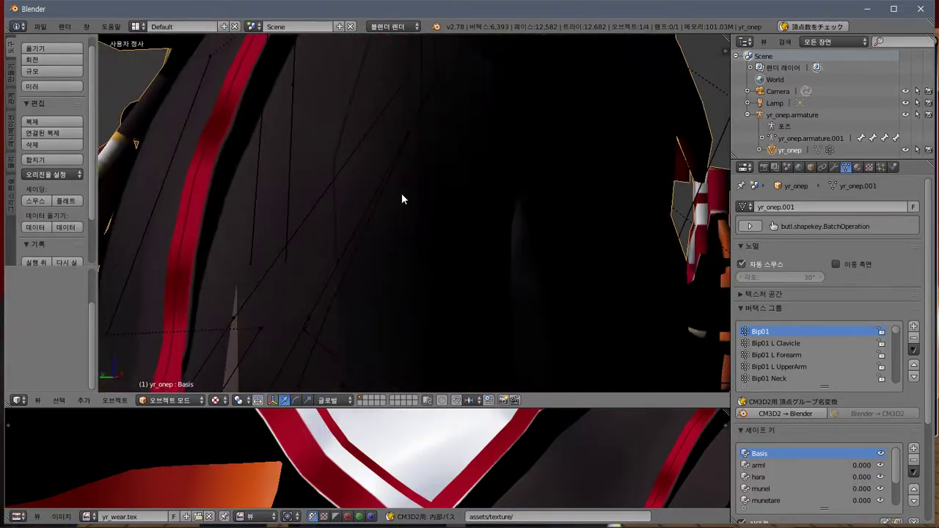
{"action": "key", "text": "KP_4"}
{"action": "key", "text": "KP_4"}
{"action": "key", "text": "KP_4"}
{"action": "key", "text": "KP_4"}
{"action": "key", "text": "KP_4"}
{"action": "key", "text": "KP_4"}
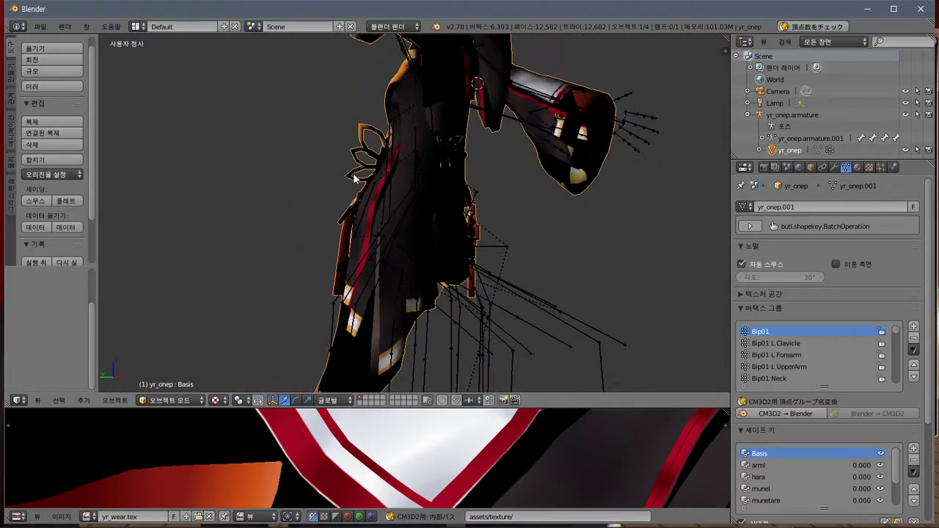
{"action": "middle_click_drag", "start_coordinate": [218, 176], "coordinate": [606, 434]}
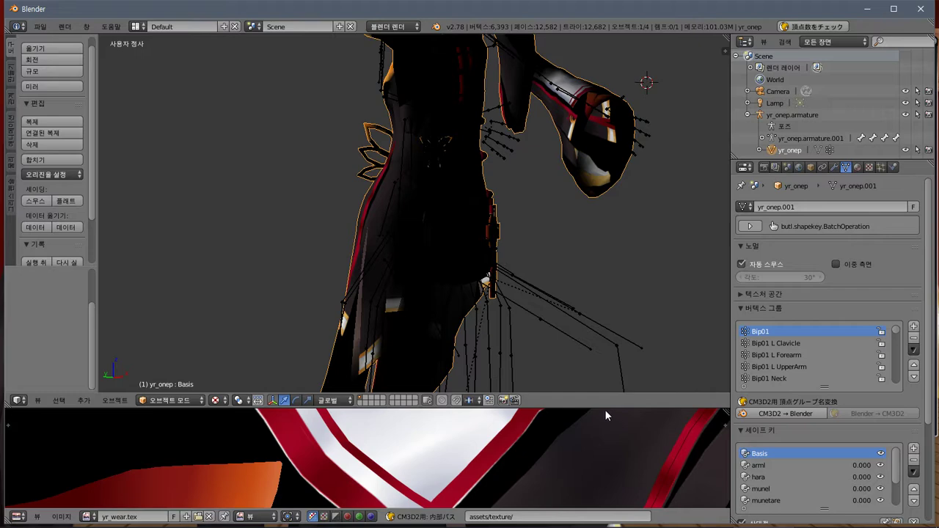
- Enlarge the 3D viewport and move the lamp from behind the outfit to beside the dress's lower side
{"action": "left_click_drag", "start_coordinate": [602, 409], "coordinate": [576, 484]}
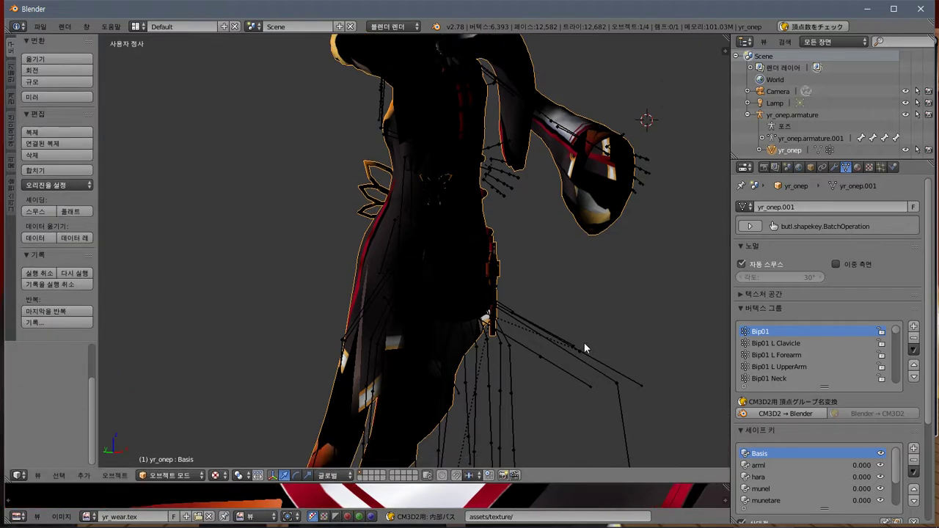
{"action": "middle_click_drag", "start_coordinate": [584, 343], "coordinate": [277, 280]}
{"action": "scroll", "coordinate": [377, 278], "scroll_direction": "down", "scroll_amount": 3}
{"action": "middle_click_drag", "start_coordinate": [578, 258], "coordinate": [245, 247]}
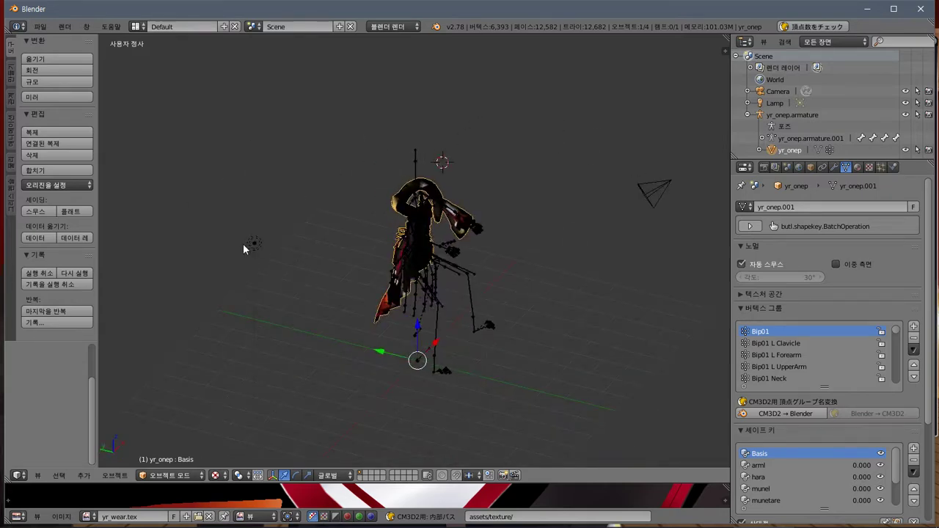
{"action": "right_click", "coordinate": [254, 243]}
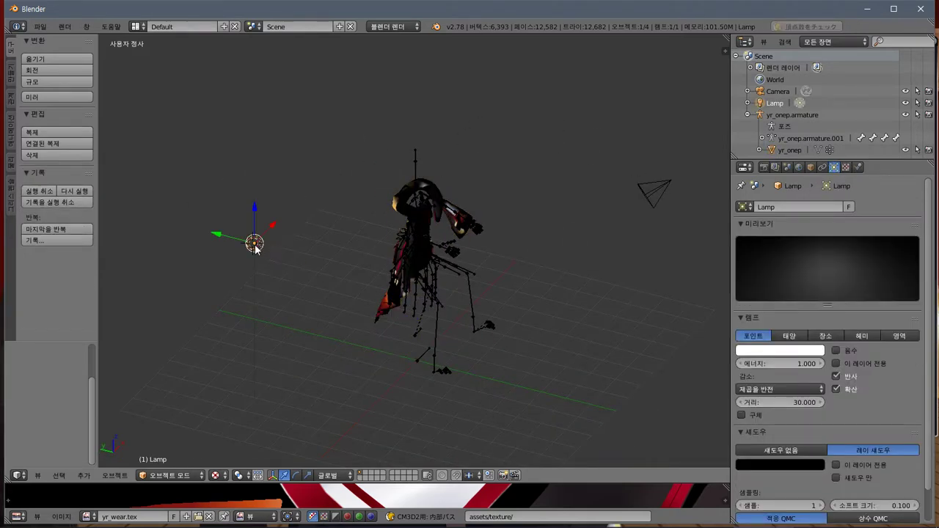
{"action": "key", "text": "g"}
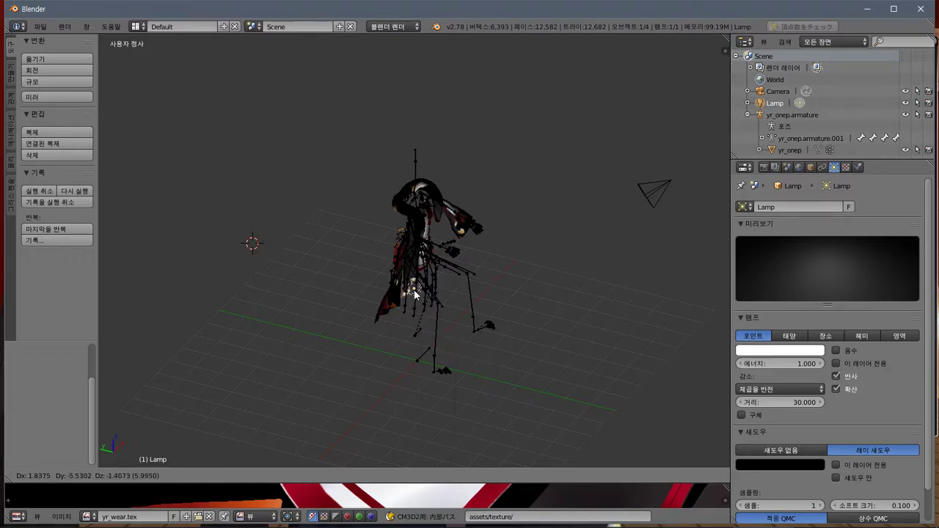
{"action": "left_click", "coordinate": [410, 292]}
{"action": "scroll", "coordinate": [414, 310], "scroll_direction": "down", "scroll_amount": 10}
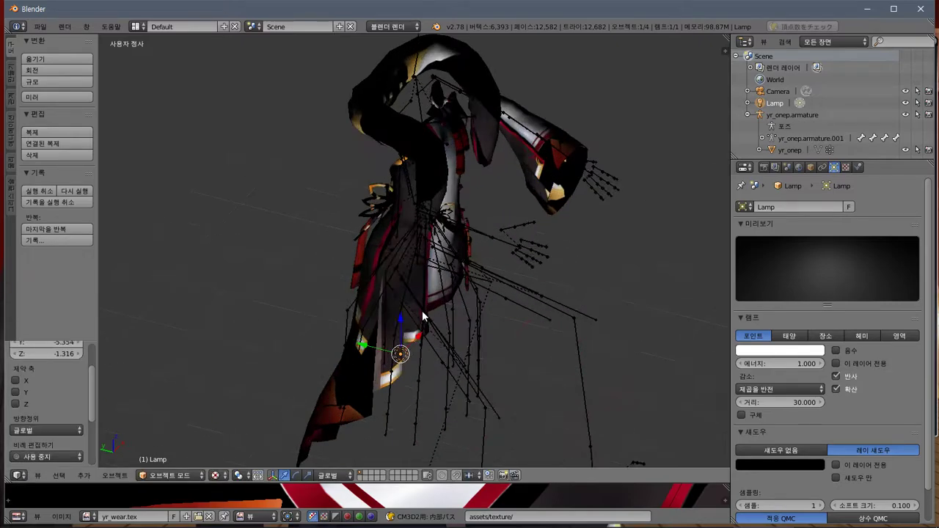
{"action": "scroll", "coordinate": [447, 289], "scroll_direction": "up", "scroll_amount": 1}
{"action": "scroll", "coordinate": [440, 285], "scroll_direction": "up", "scroll_amount": 5}
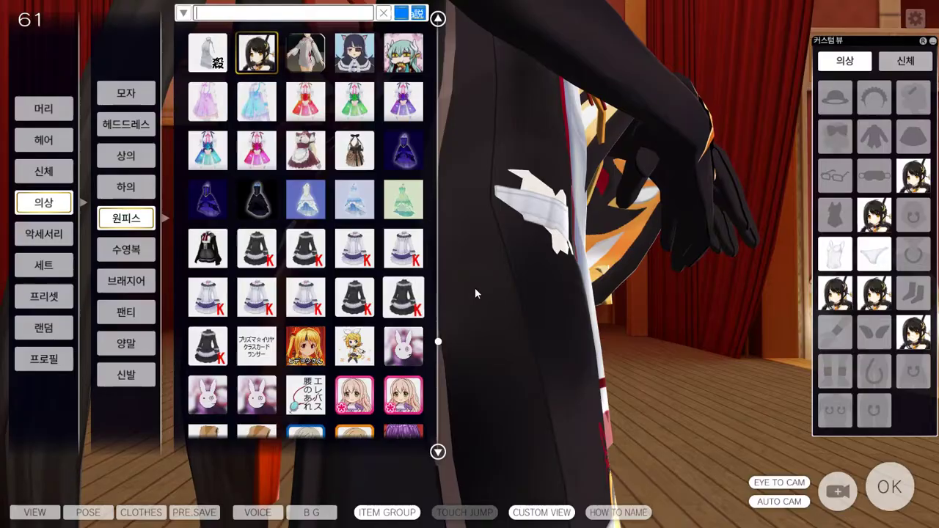
- Compare the hip clipping in Custom Order Maid 3D 2 with the same area of the dress in Blender
{"action": "right_click_drag", "start_coordinate": [474, 293], "coordinate": [612, 329]}
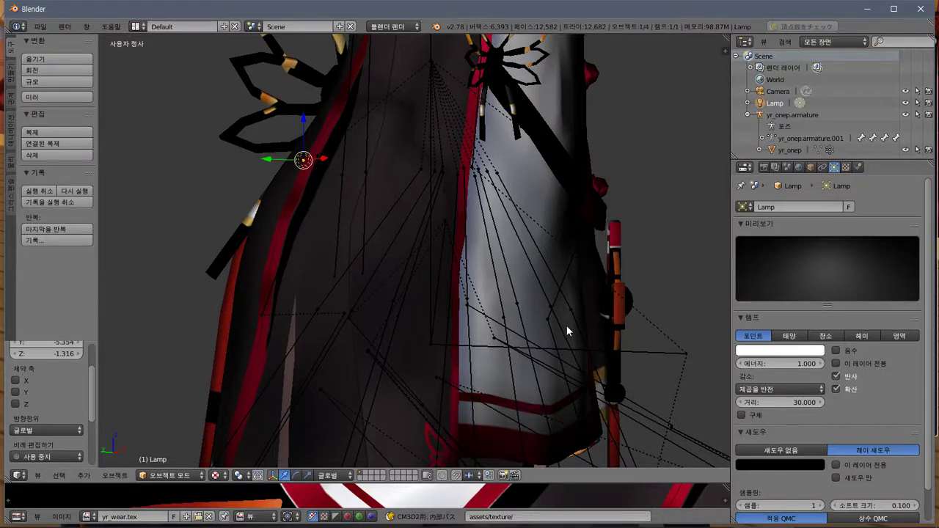
{"action": "middle_click_drag", "start_coordinate": [566, 332], "coordinate": [683, 347]}
{"action": "key", "text": "alt+Tab"}
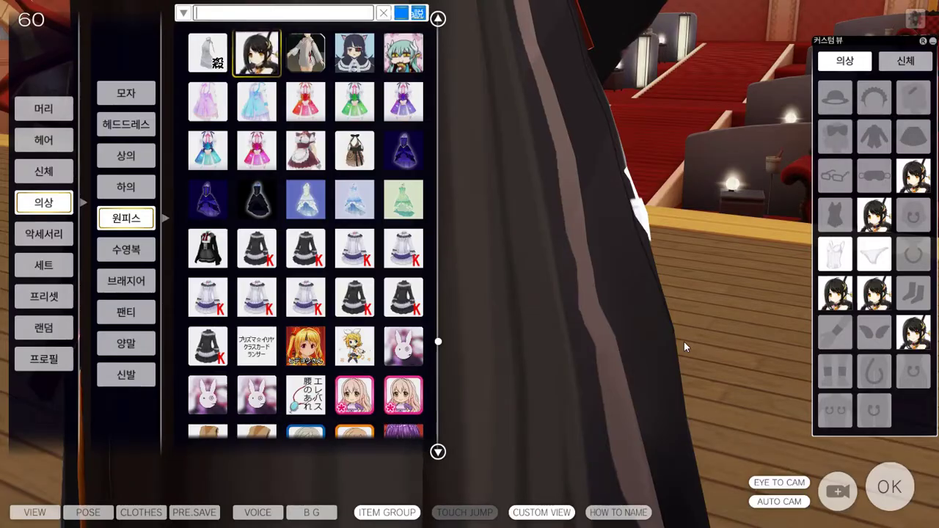
{"action": "right_click_drag", "start_coordinate": [683, 342], "coordinate": [664, 347]}
{"action": "key", "text": "alt+Tab"}
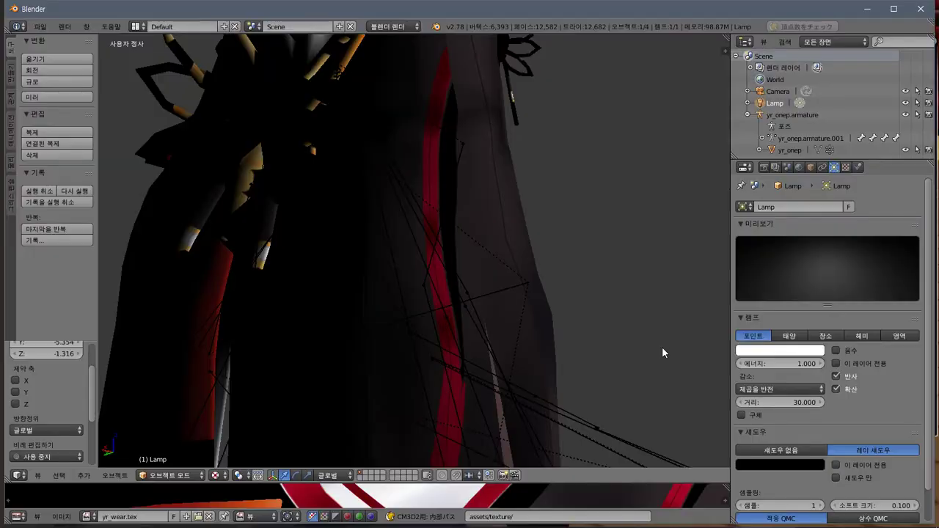
- In Blender, reposition the lamp to light the dress's side and compare that area with the game's hip clipping
{"action": "key", "text": "g"}
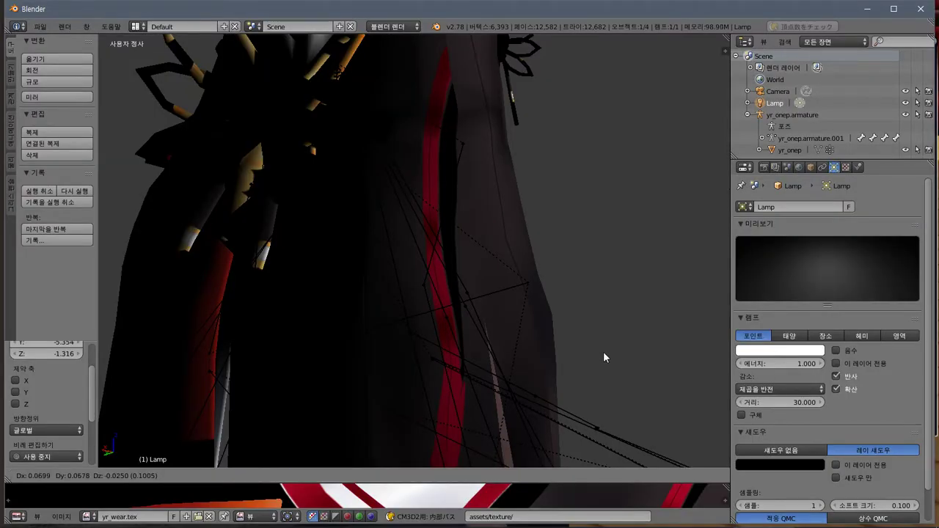
{"action": "left_click", "coordinate": [580, 360]}
{"action": "middle_click_drag", "start_coordinate": [580, 360], "coordinate": [588, 340]}
{"action": "key", "text": "alt+Tab"}
{"action": "key", "text": "alt+Tab"}
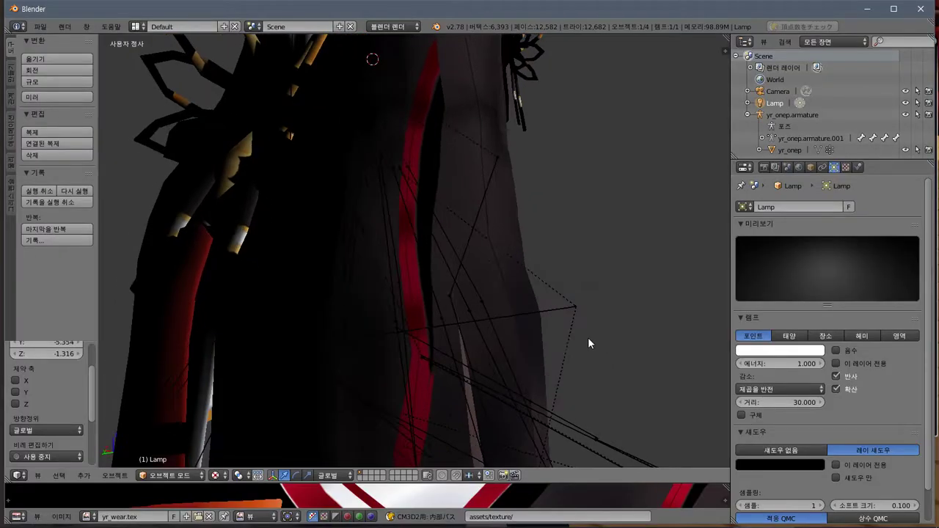
{"action": "key", "text": "alt+Tab"}
{"action": "key", "text": "alt+Tab"}
- In Edit Mode on yr_onep, clear the old selection and select eight vertices on the dark hip panel beside the white front panel
{"action": "right_click", "coordinate": [424, 334]}
{"action": "key", "text": "Tab"}
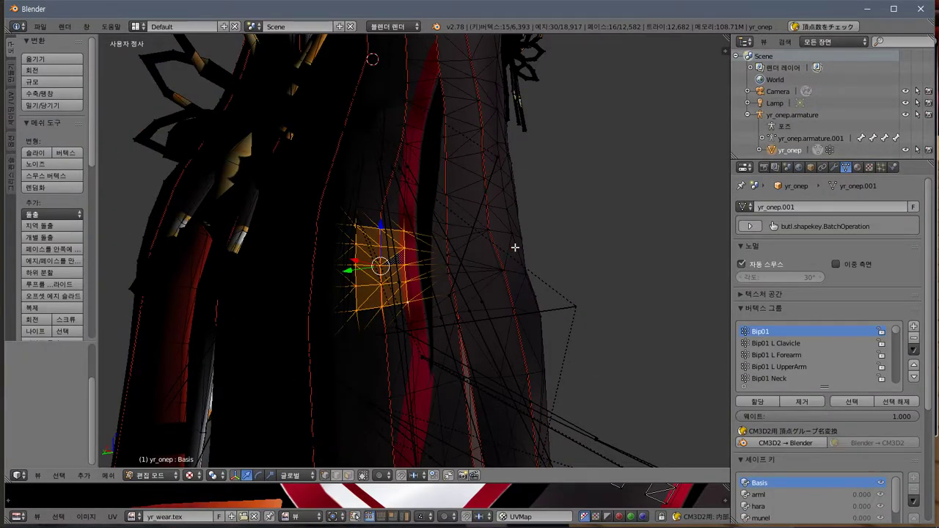
{"action": "key", "text": "a"}
{"action": "middle_click_drag", "start_coordinate": [526, 236], "coordinate": [480, 262]}
{"action": "key", "text": "alt+Tab"}
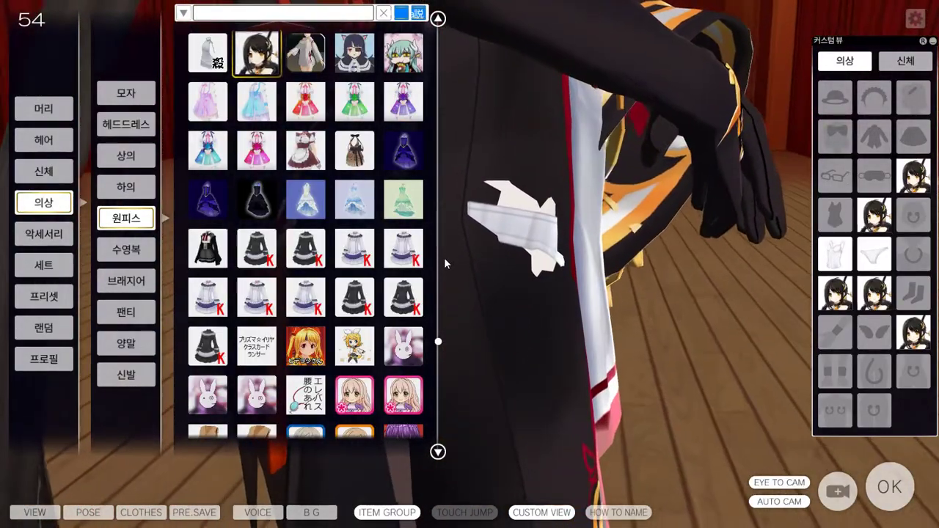
{"action": "key", "text": "alt+Tab"}
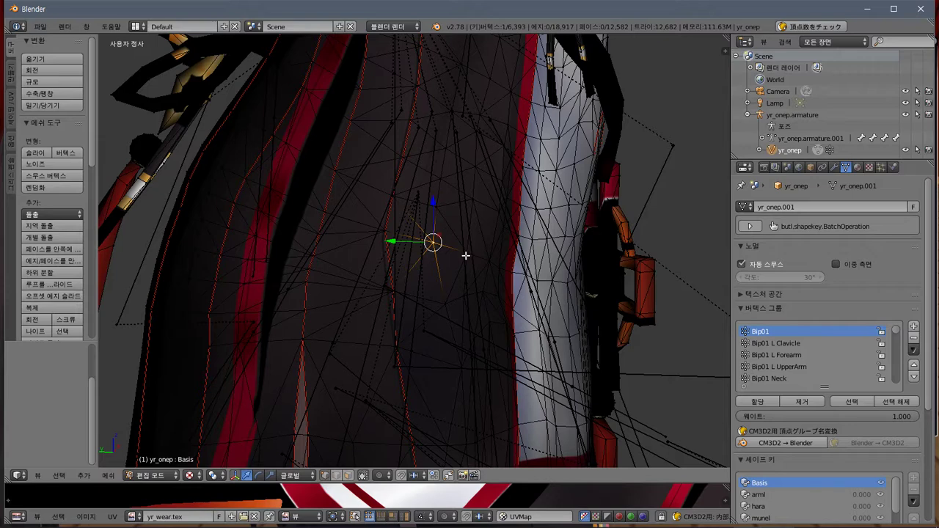
{"action": "middle_click_drag", "start_coordinate": [489, 261], "coordinate": [495, 271]}
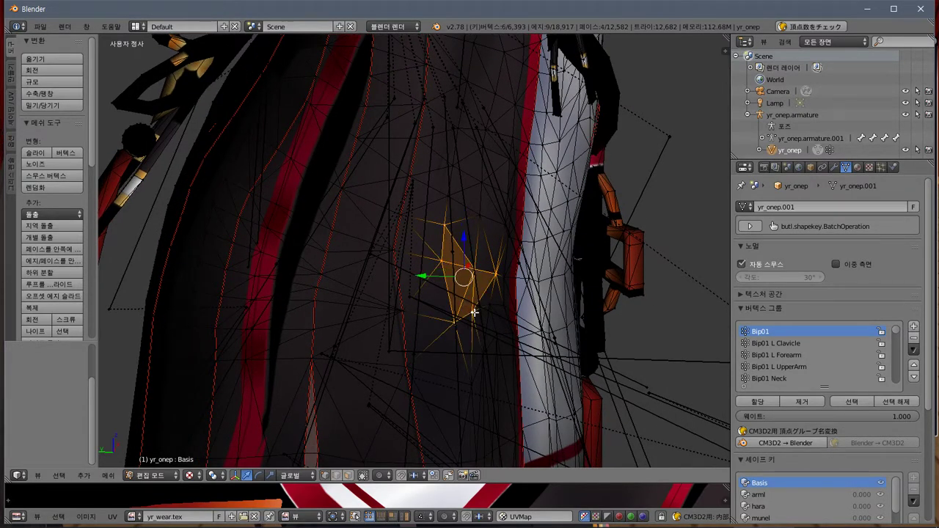
{"action": "right_click", "coordinate": [498, 276], "text": "shift"}
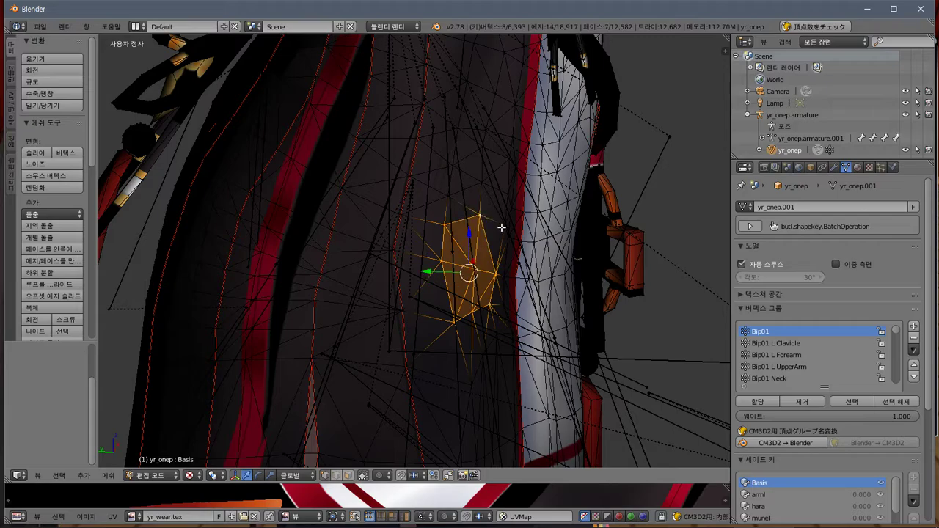
- Extend the hip vertex selection toward the white front panel, matching it to the clipping shown in Custom Order Maid 3D 2
{"action": "middle_click_drag", "start_coordinate": [502, 228], "coordinate": [492, 277]}
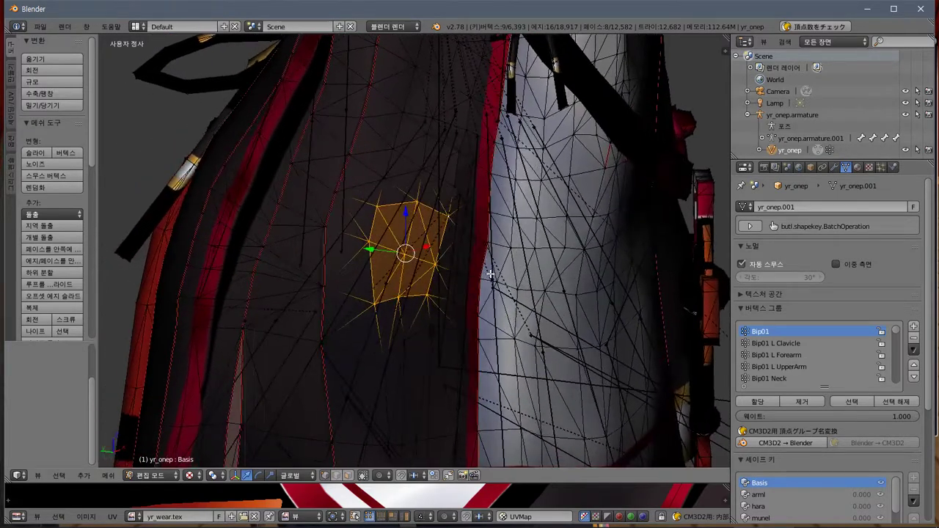
{"action": "key", "text": "alt+Tab"}
{"action": "key", "text": "alt+Tab"}
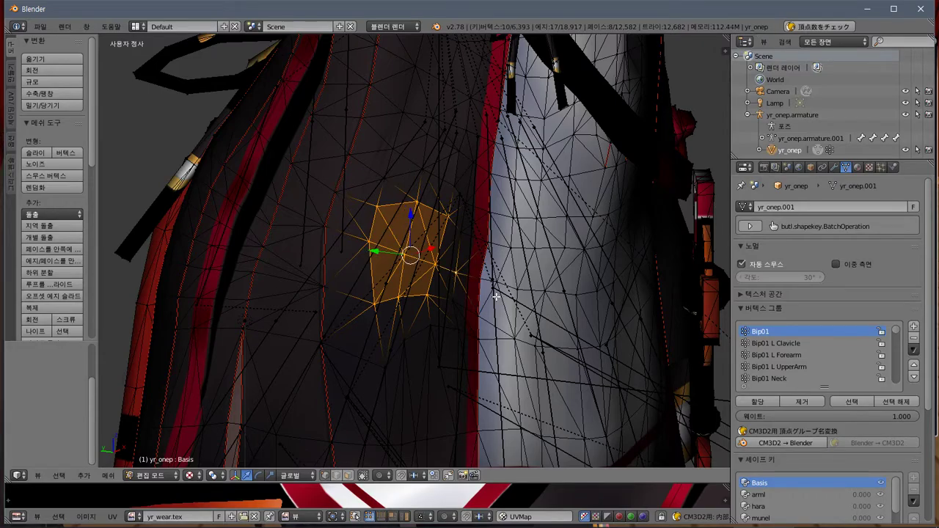
{"action": "middle_click_drag", "start_coordinate": [496, 297], "coordinate": [453, 287]}
{"action": "right_click", "coordinate": [408, 288], "text": "shift"}
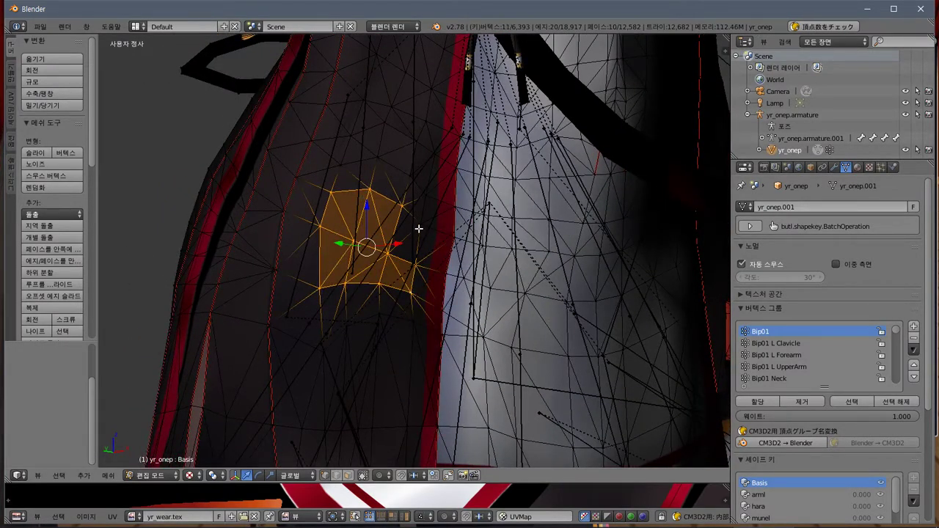
{"action": "middle_click_drag", "start_coordinate": [369, 264], "coordinate": [389, 252]}
{"action": "key", "text": "alt+Tab"}
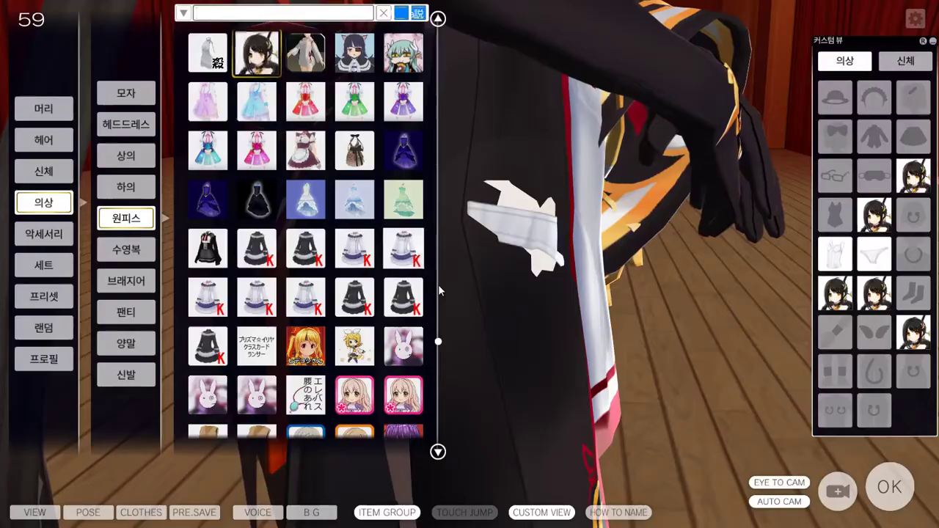
{"action": "key", "text": "alt+Tab"}
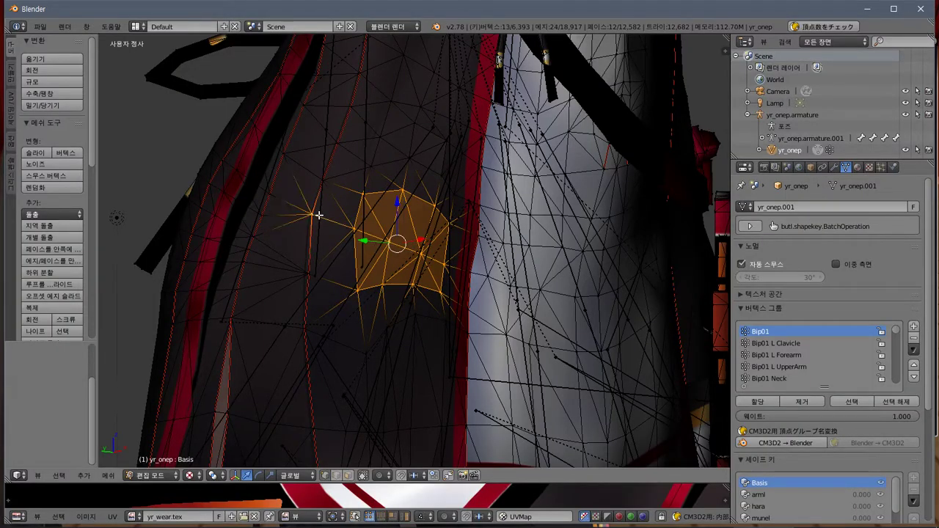
- Add the upper and lower vertices along the panel's rear seam to the hip selection and apply Shrink/Fatten with 0.005
{"action": "right_click", "coordinate": [325, 182], "text": "shift"}
{"action": "right_click", "coordinate": [311, 273], "text": "shift"}
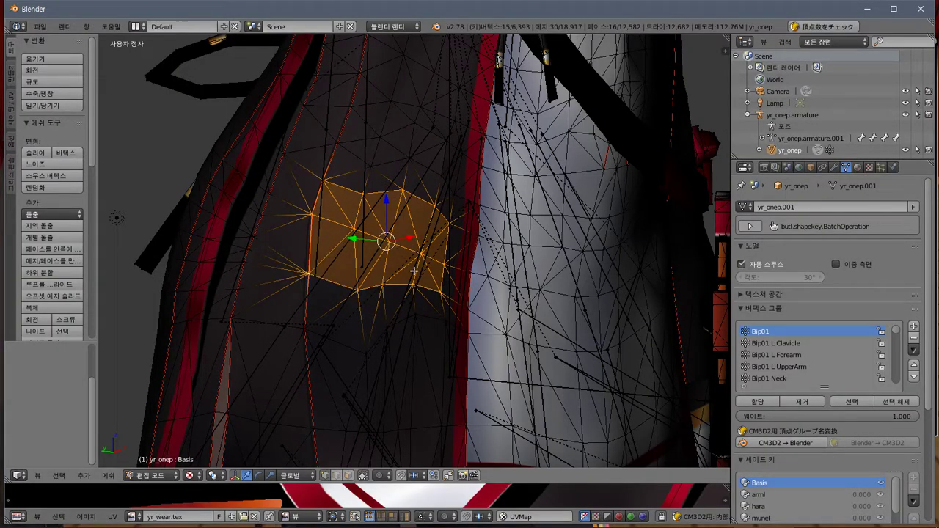
{"action": "middle_click_drag", "start_coordinate": [410, 273], "coordinate": [388, 261]}
{"action": "key", "text": "alt+Tab"}
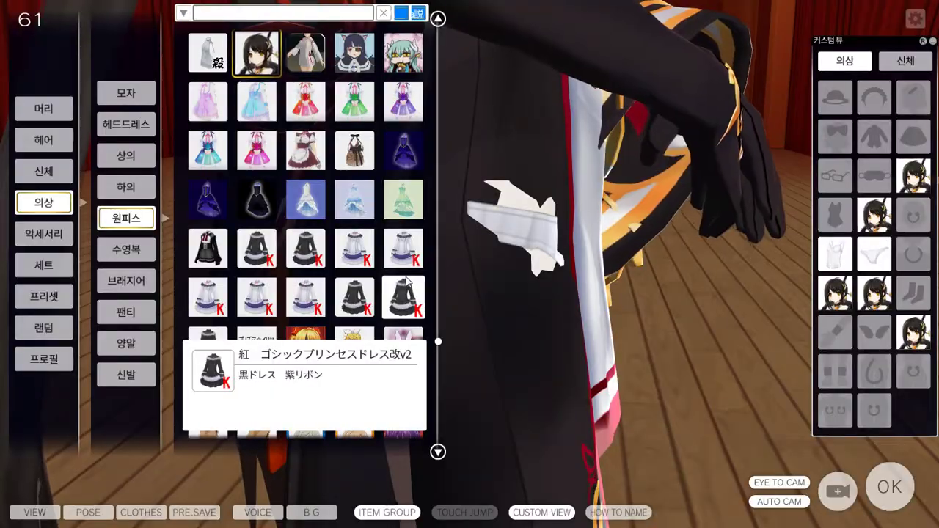
{"action": "key", "text": "alt+Tab"}
{"action": "left_click", "coordinate": [68, 95]}
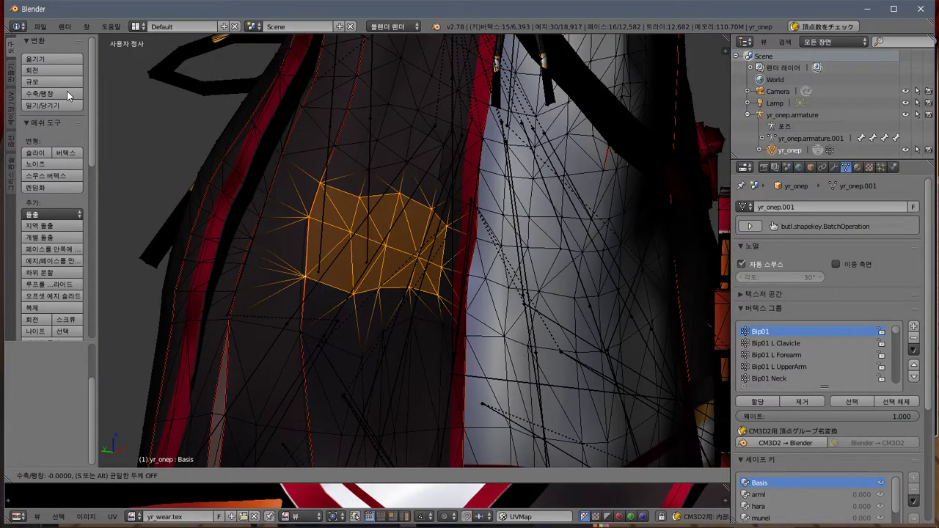
{"action": "type", "text": "0.0"}
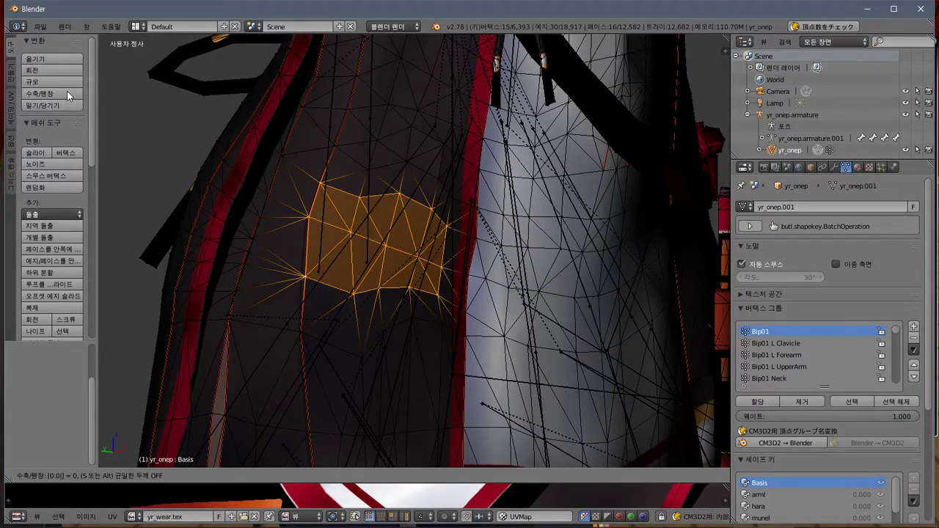
{"action": "type", "text": "05"}
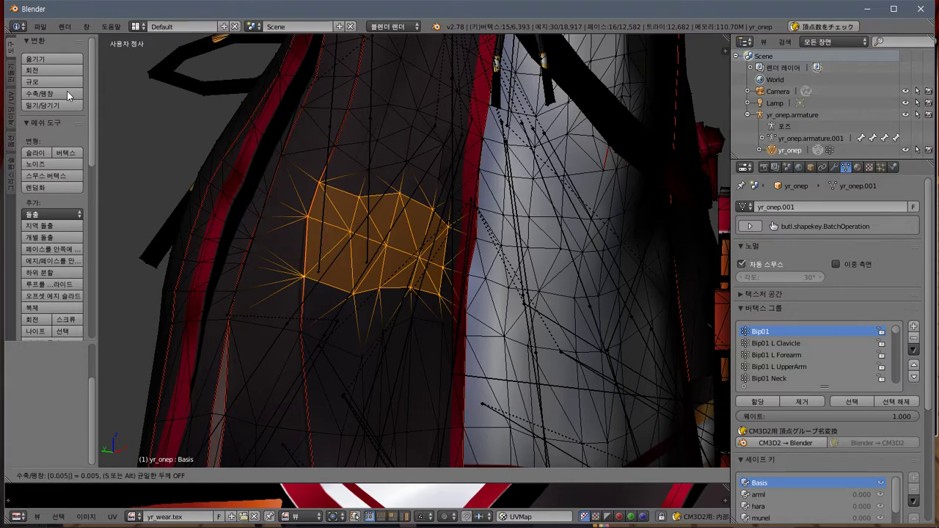
{"action": "key", "text": "Return"}
- Reduce the selection to the three inner vertices of the hip patch and apply Shrink/Fatten with 0.01
{"action": "mouse_move", "coordinate": [218, 133]}
{"action": "middle_mouse_down"}
{"action": "mouse_move", "coordinate": [360, 130]}
{"action": "mouse_move", "coordinate": [219, 129]}
{"action": "middle_mouse_up"}
{"action": "key", "text": "ctrl+KP_Subtract"}
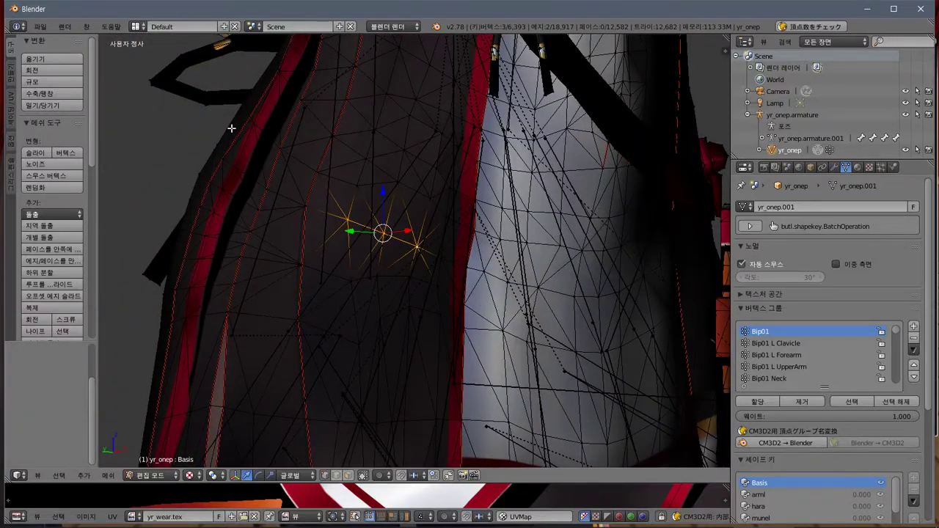
{"action": "left_click", "coordinate": [55, 96]}
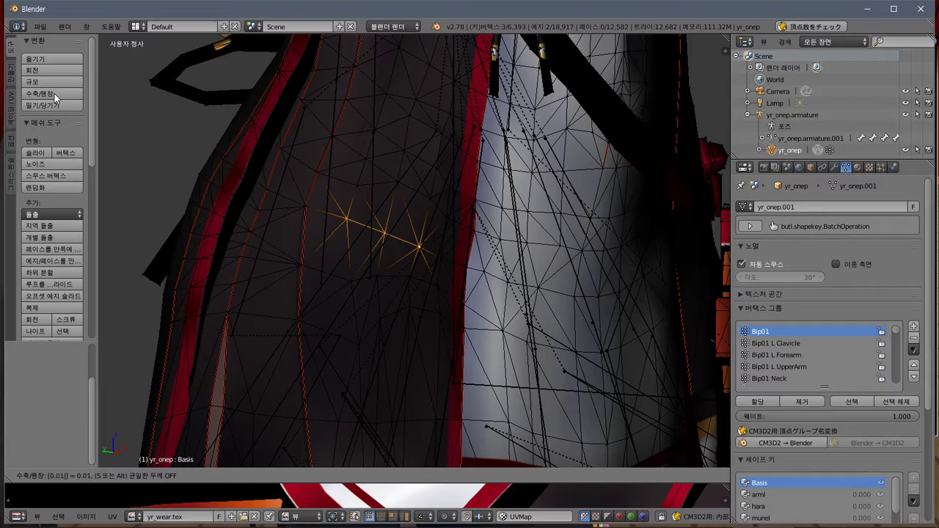
{"action": "key", "text": "Return"}
- Grow the selection back to the whole hip patch and push it outward once more with Shrink/Fatten
{"action": "middle_click_drag", "start_coordinate": [319, 278], "coordinate": [427, 283]}
{"action": "key", "text": "ctrl+KP_Add"}
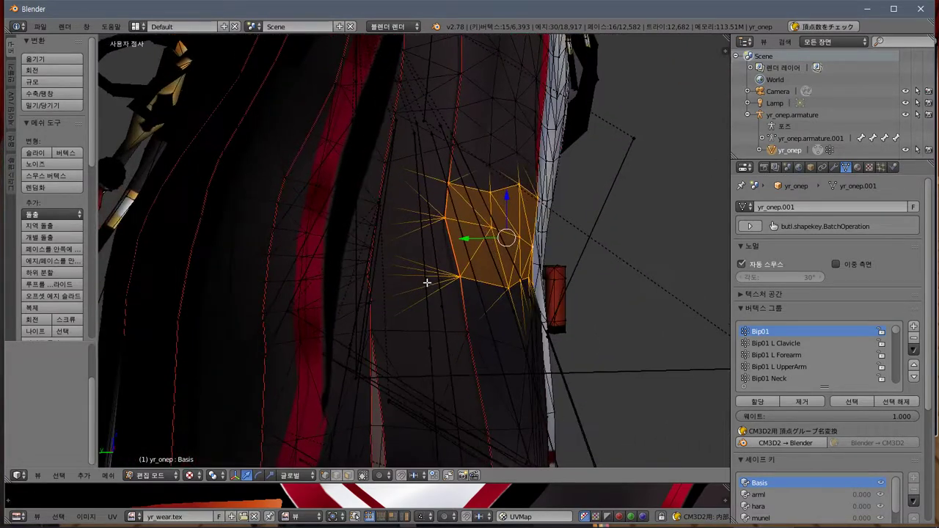
{"action": "left_click", "coordinate": [47, 97]}
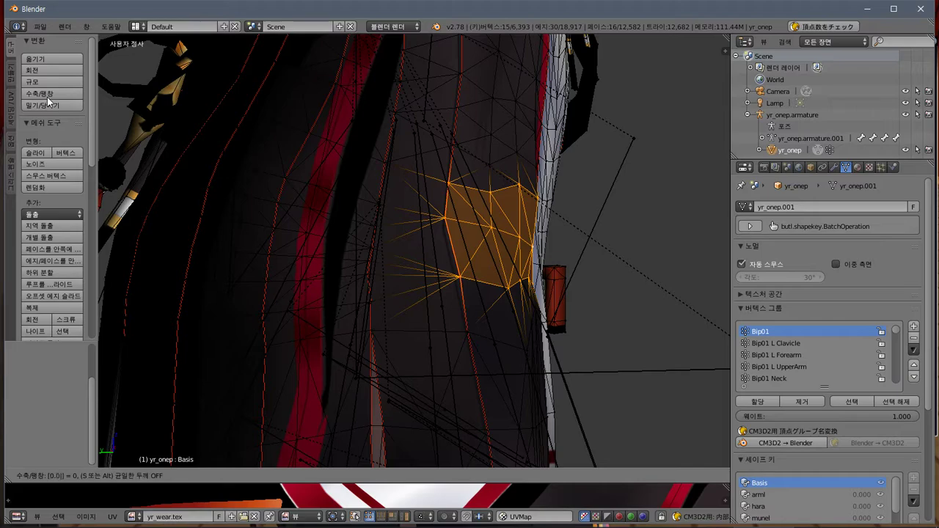
{"action": "left_click", "coordinate": [47, 97]}
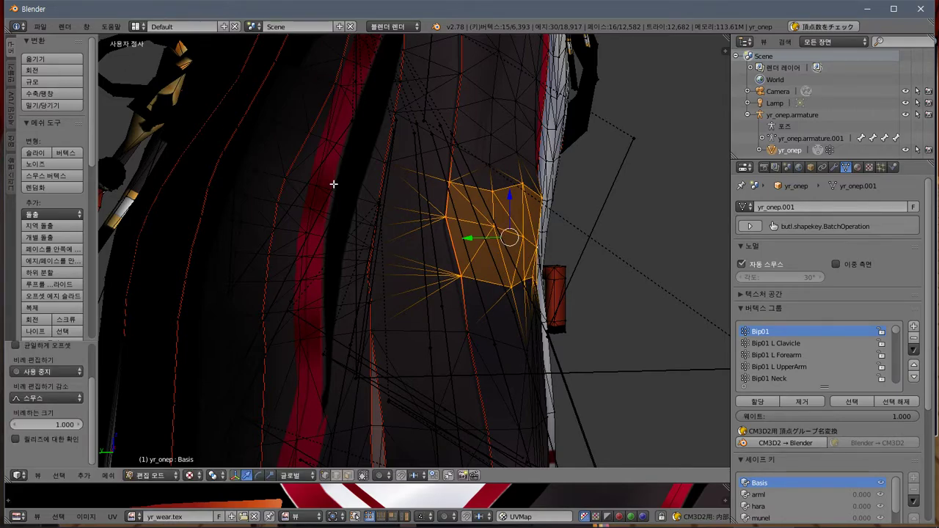
{"action": "middle_click_drag", "start_coordinate": [331, 184], "coordinate": [383, 207]}
{"action": "middle_click_drag", "start_coordinate": [404, 205], "coordinate": [364, 203]}
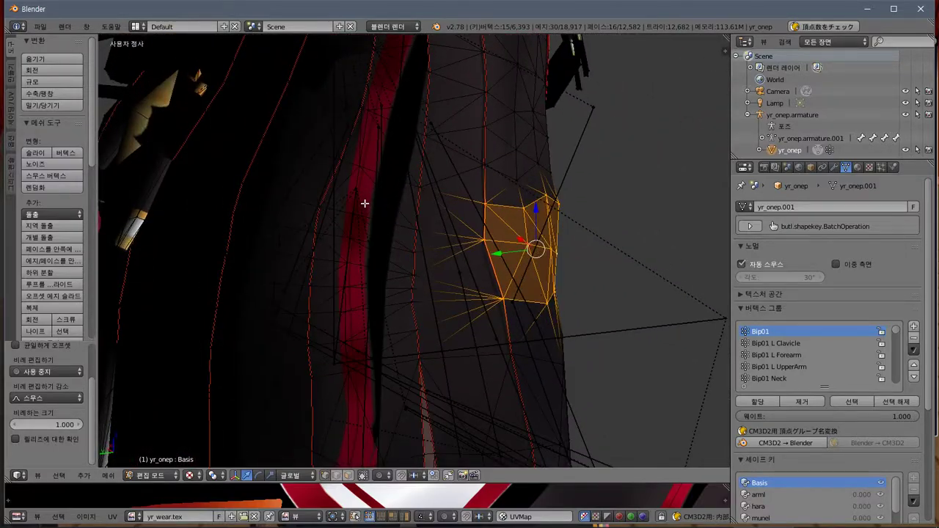
- Export the adjusted yr_onep mesh as a CM3D2 model and switch to Custom Order Maid 3D 2
{"action": "left_click", "coordinate": [46, 27]}
{"action": "mouse_move", "coordinate": [147, 249]}
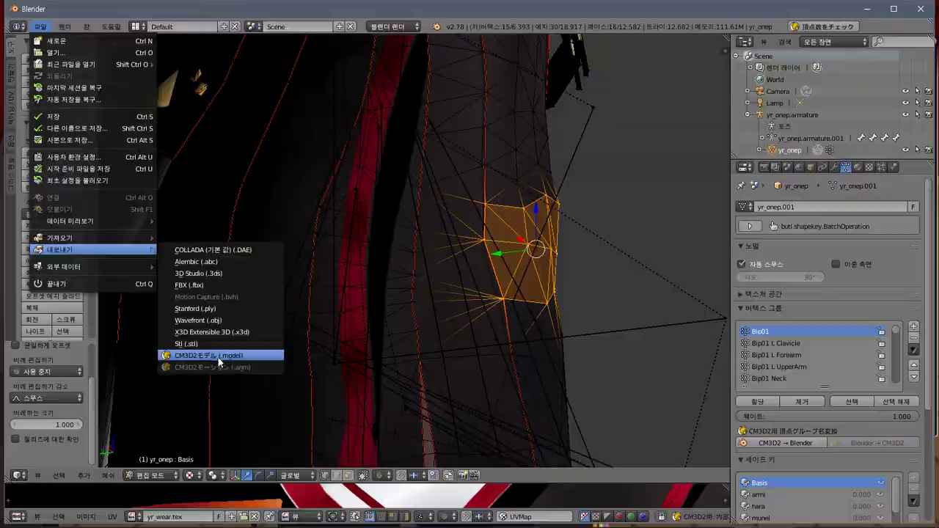
{"action": "left_click", "coordinate": [213, 356]}
{"action": "double_click", "coordinate": [180, 98]}
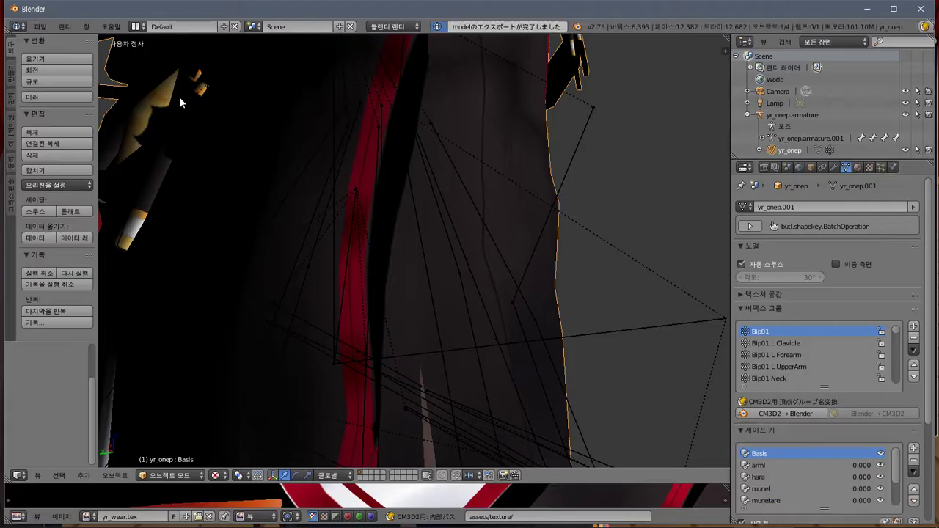
{"action": "key", "text": "alt+Tab"}
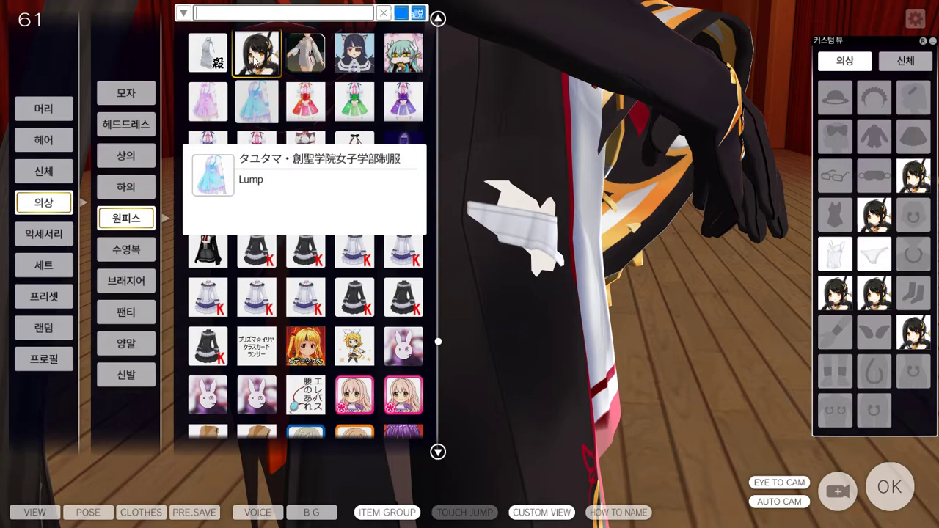
- Re-equip the YamaRaja one-piece in the game, inspect its hip clipping and return to the hip area of the mesh in Blender
{"action": "left_click", "coordinate": [254, 62]}
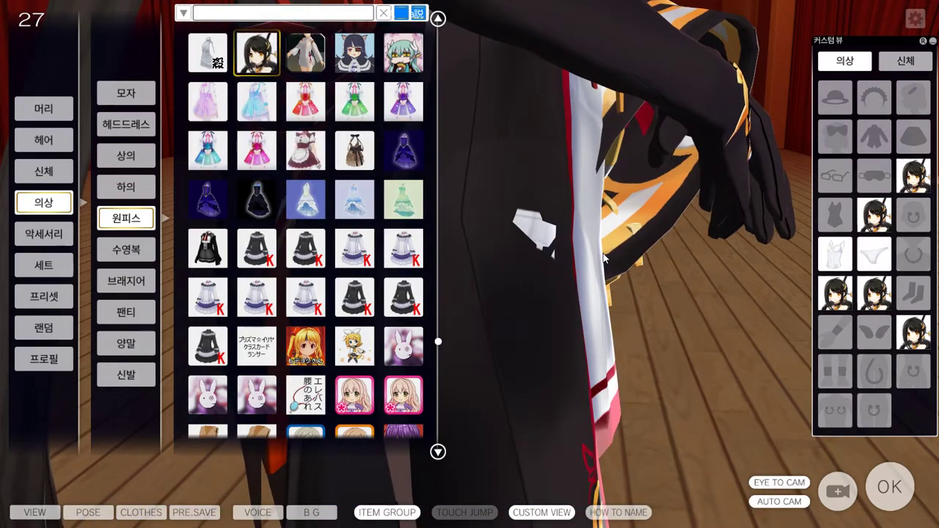
{"action": "right_click_drag", "start_coordinate": [603, 256], "coordinate": [700, 264]}
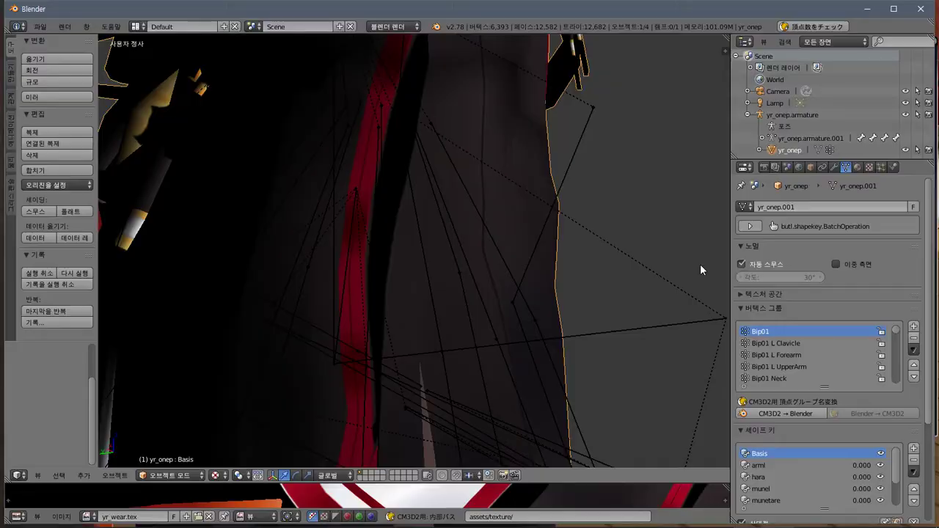
{"action": "middle_click_drag", "start_coordinate": [638, 256], "coordinate": [612, 247]}
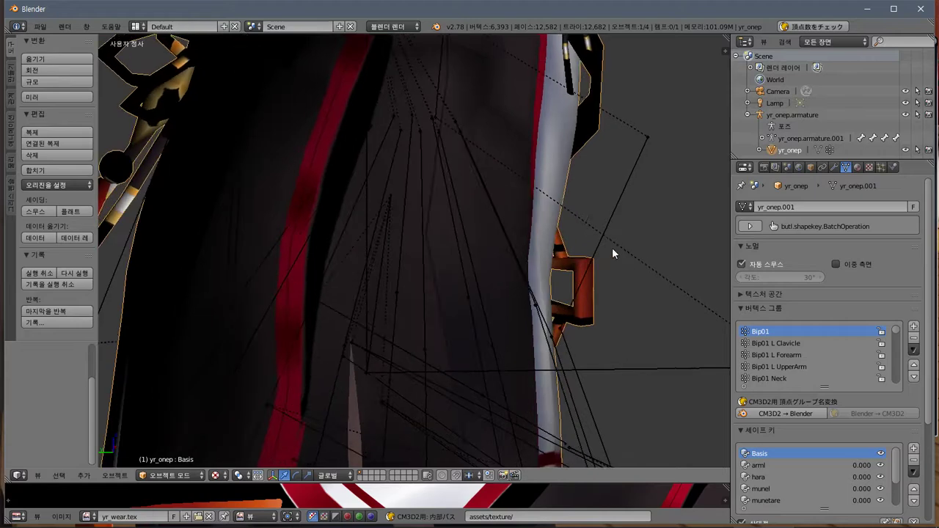
- Select the two upper hip vertices beside the white panel's edge and pull them slightly inward with a negative Shrink/Fatten value
{"action": "key", "text": "Tab"}
{"action": "right_click", "coordinate": [529, 205]}
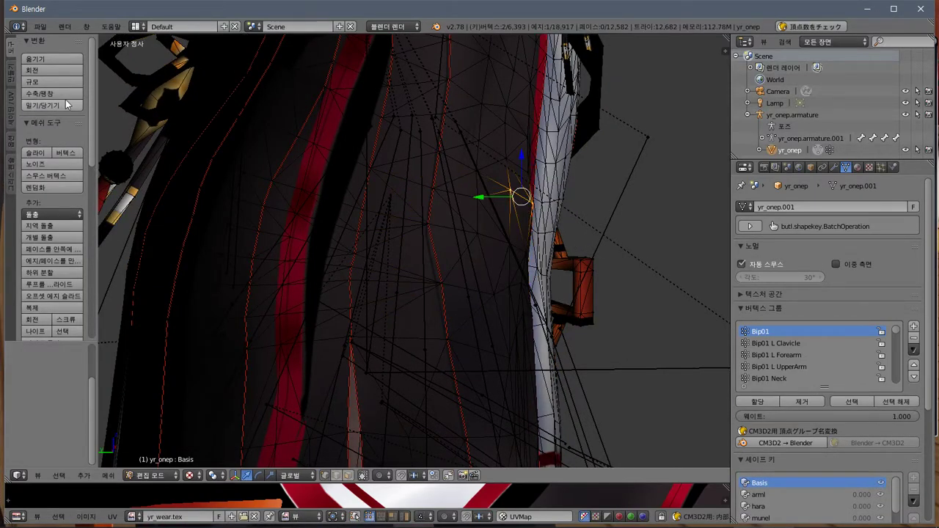
{"action": "left_click", "coordinate": [55, 94]}
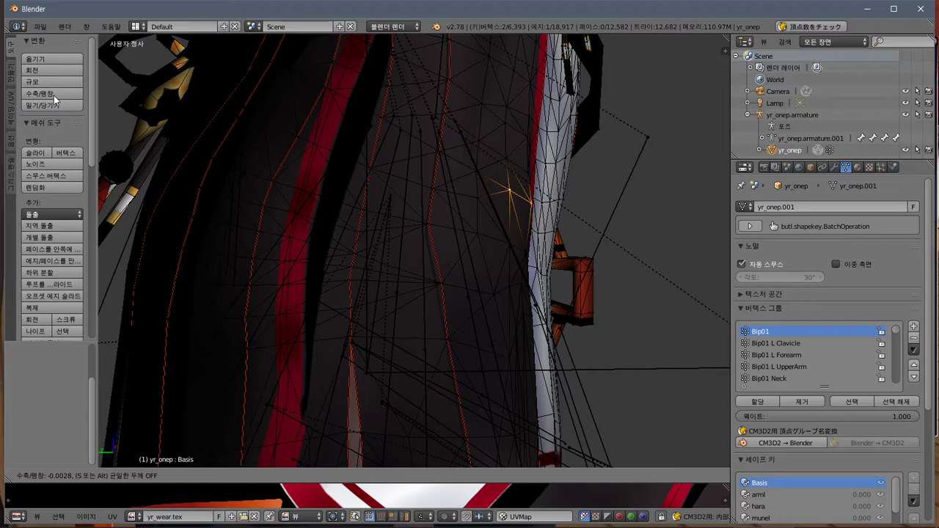
{"action": "type", "text": "-0"}
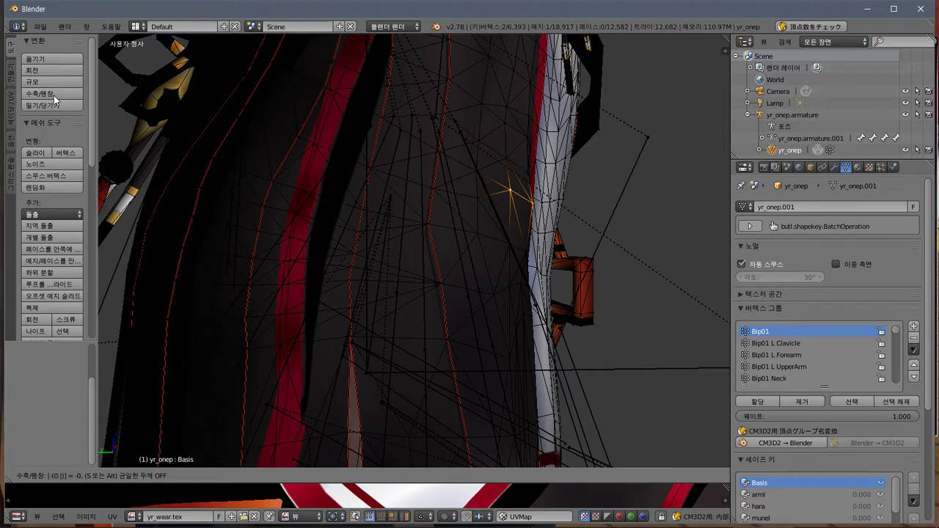
{"action": "key", "text": "Return"}
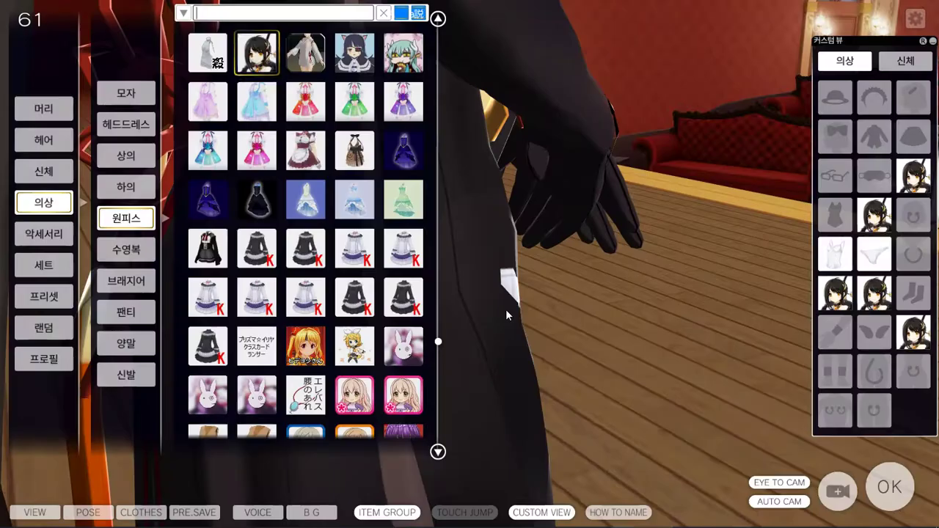
- Compare with the hip clipping in the game and push the five hip vertices just below outward with Shrink/Fatten
{"action": "key", "text": "alt+Tab"}
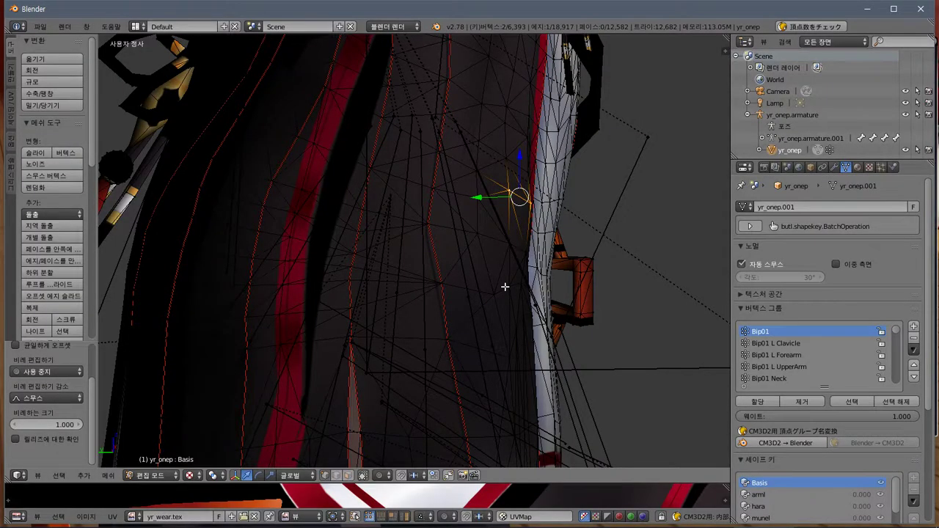
{"action": "key", "text": "alt+Tab"}
{"action": "key", "text": "alt+Tab"}
{"action": "left_click", "coordinate": [54, 96]}
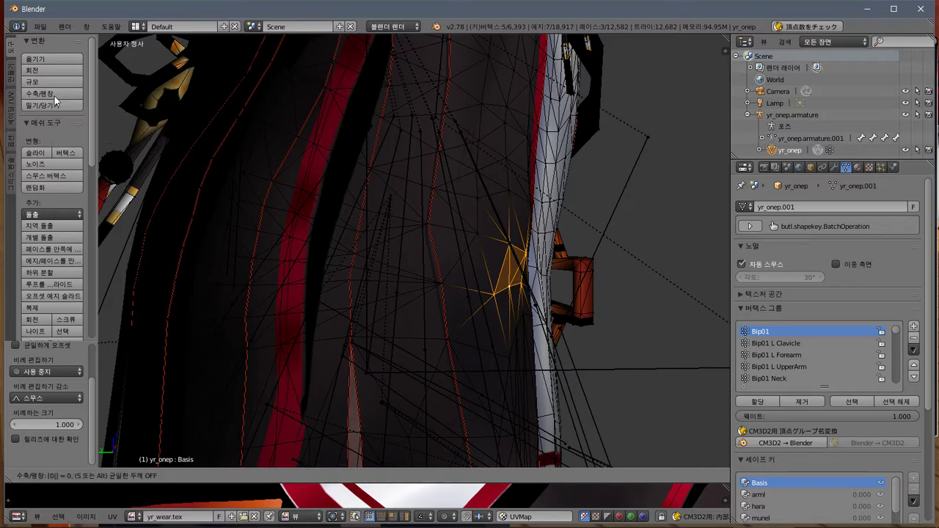
{"action": "left_click", "coordinate": [54, 96]}
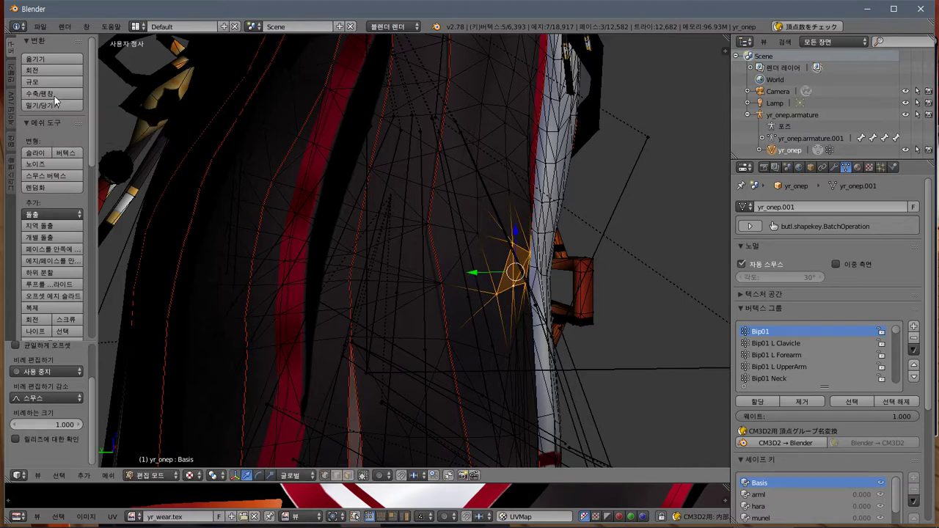
- Try to pull the single hip vertex near the panel edge inward with a Shrink/Fatten value of -0.05
{"action": "middle_click_drag", "start_coordinate": [551, 317], "coordinate": [503, 310]}
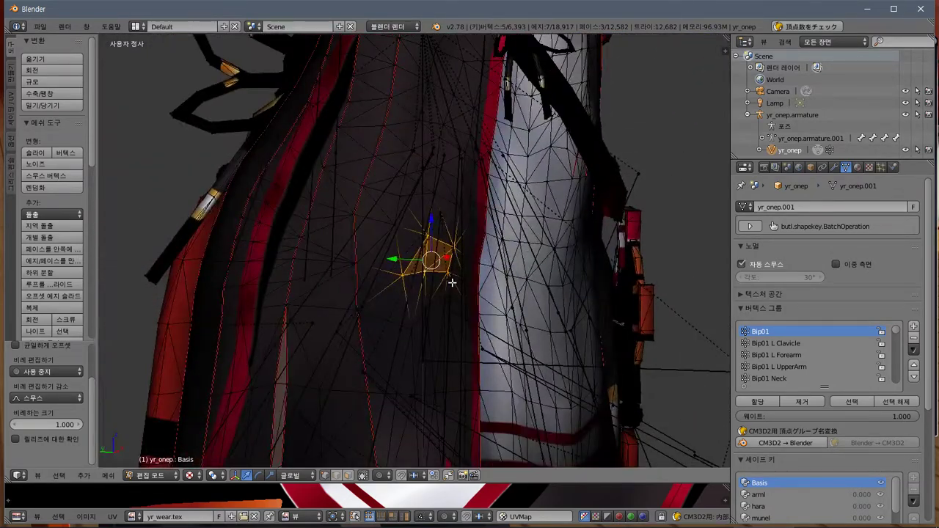
{"action": "scroll", "coordinate": [452, 282], "scroll_direction": "up", "scroll_amount": 3}
{"action": "right_click", "coordinate": [482, 255]}
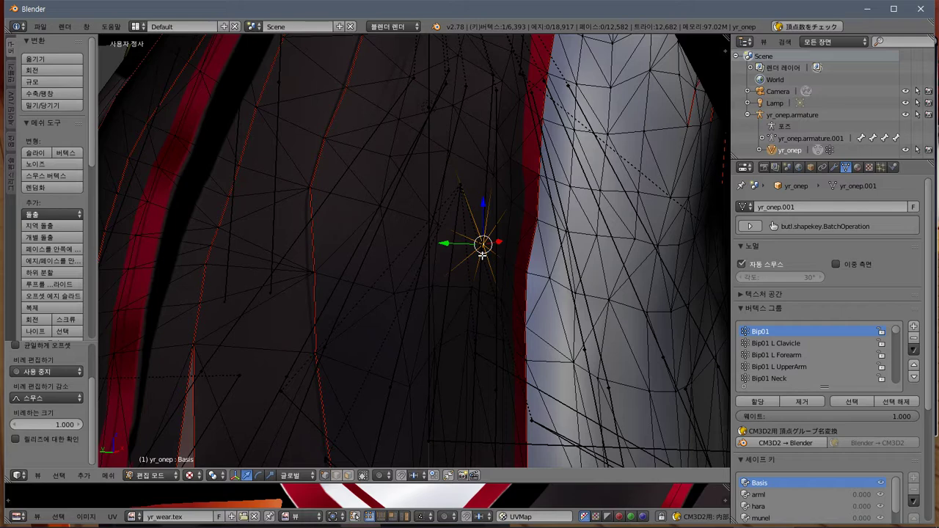
{"action": "left_click", "coordinate": [44, 92]}
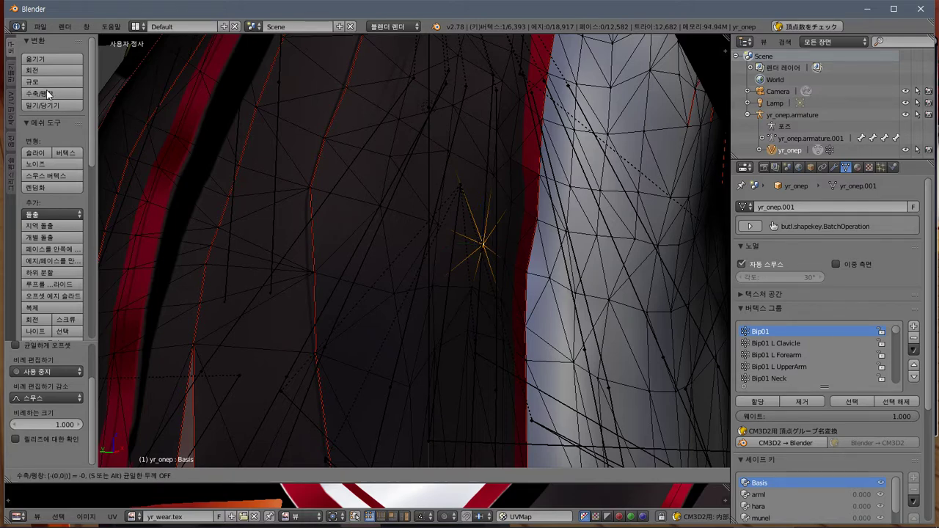
{"action": "right_click", "coordinate": [46, 90]}
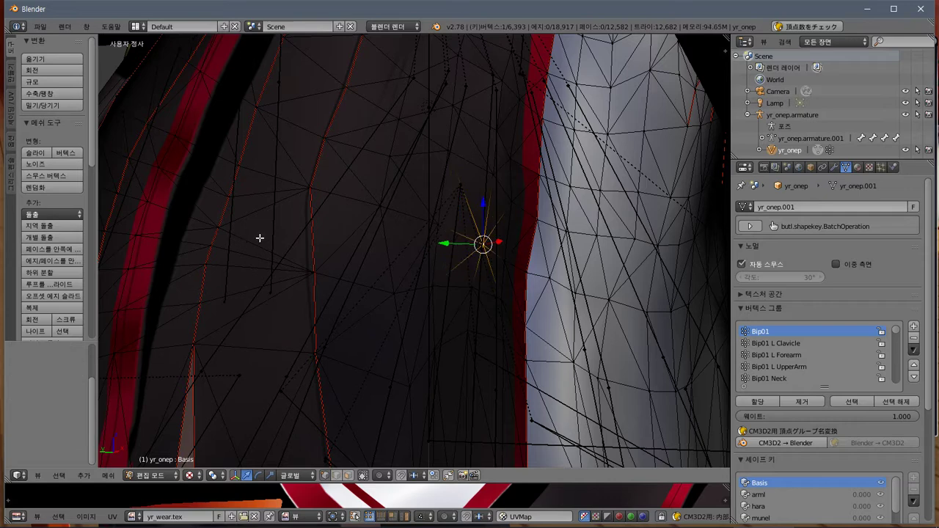
{"action": "left_click", "coordinate": [41, 94]}
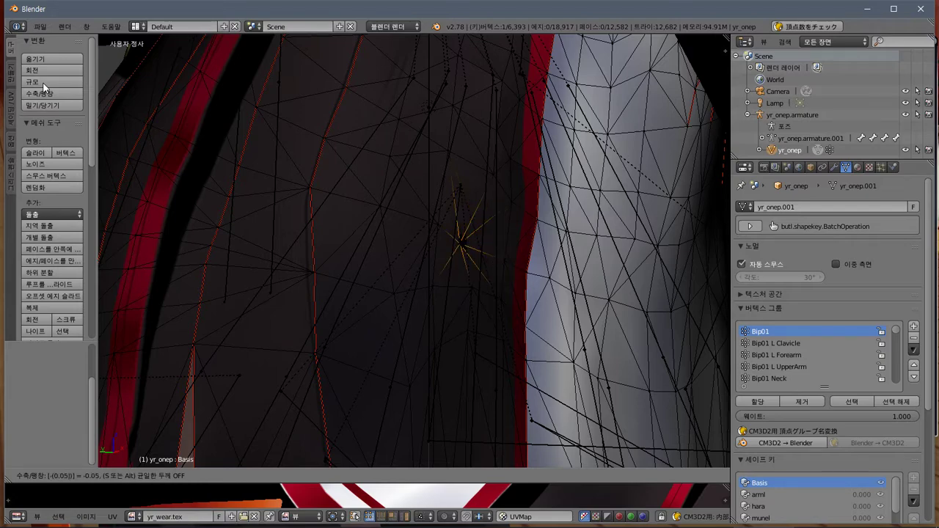
{"action": "key", "text": "Return"}
- Pull the single hip vertex slightly inward with a small negative Shrink/Fatten and check its position from the side
{"action": "middle_click_drag", "start_coordinate": [204, 199], "coordinate": [114, 94]}
{"action": "left_click", "coordinate": [61, 92]}
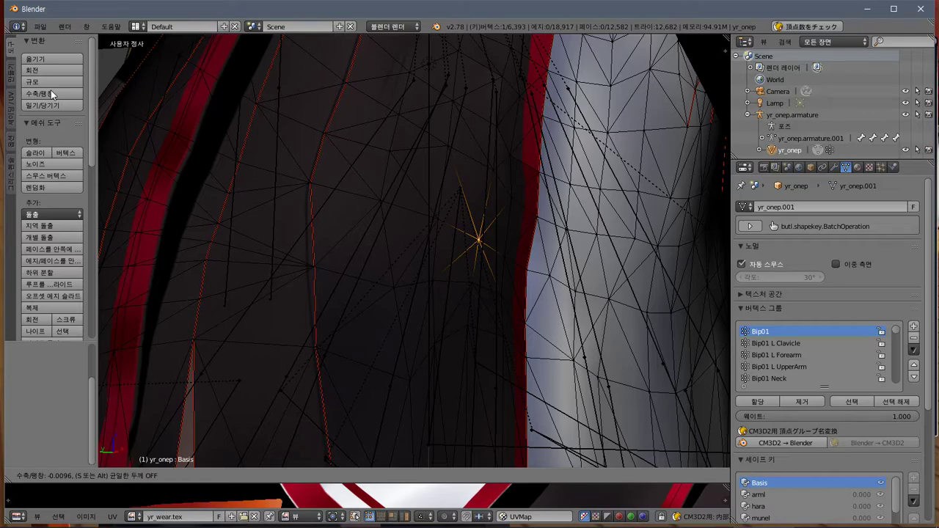
{"action": "left_click", "coordinate": [51, 90]}
{"action": "middle_click_drag", "start_coordinate": [335, 189], "coordinate": [392, 214]}
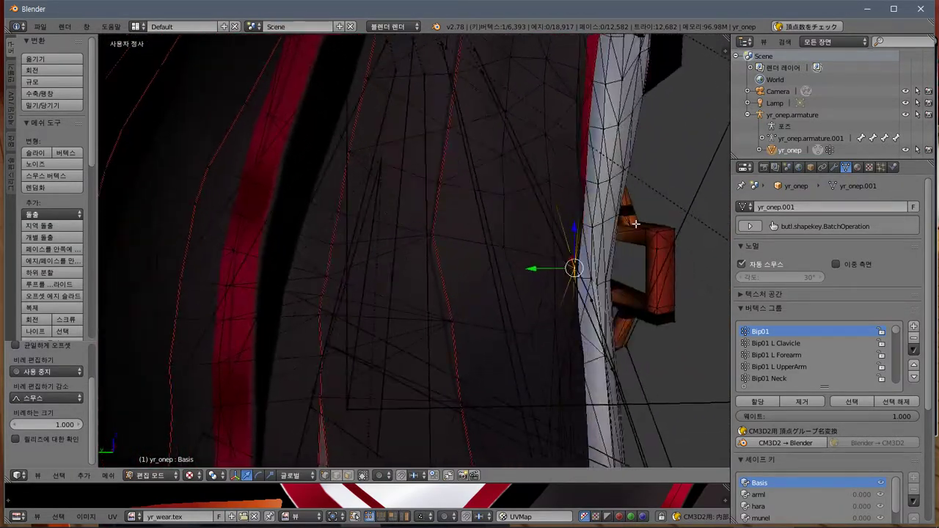
{"action": "middle_click_drag", "start_coordinate": [636, 223], "coordinate": [552, 195]}
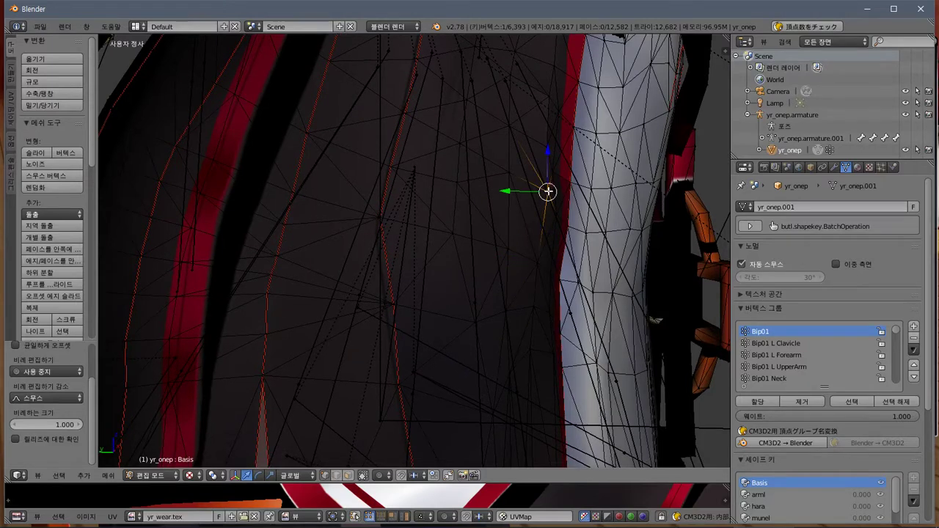
{"action": "left_click", "coordinate": [58, 97]}
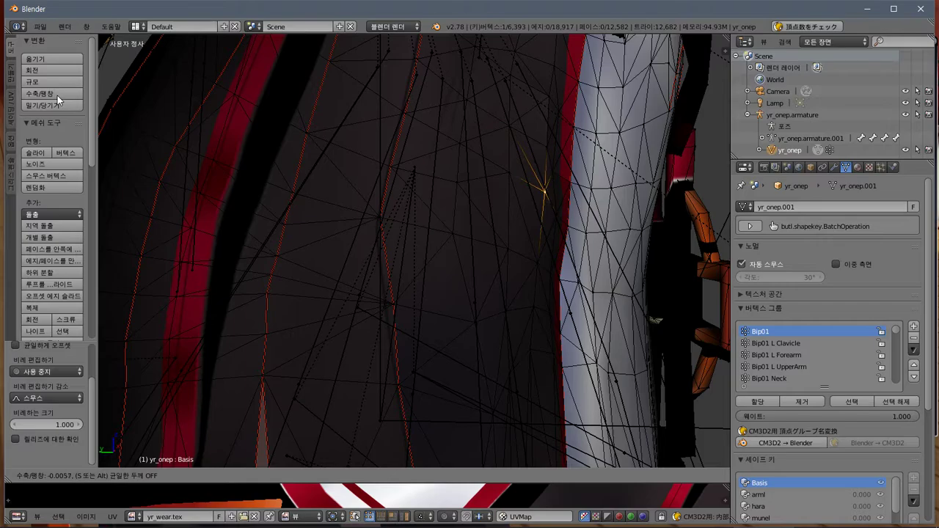
{"action": "right_click", "coordinate": [58, 96]}
- Export the adjusted yr_onep mesh as a CM3D2 model over the existing yr_onep.model file
{"action": "mouse_move", "coordinate": [340, 220]}
{"action": "middle_mouse_down"}
{"action": "mouse_move", "coordinate": [377, 231]}
{"action": "mouse_move", "coordinate": [416, 219]}
{"action": "mouse_move", "coordinate": [337, 213]}
{"action": "middle_mouse_up"}
{"action": "left_click", "coordinate": [40, 28]}
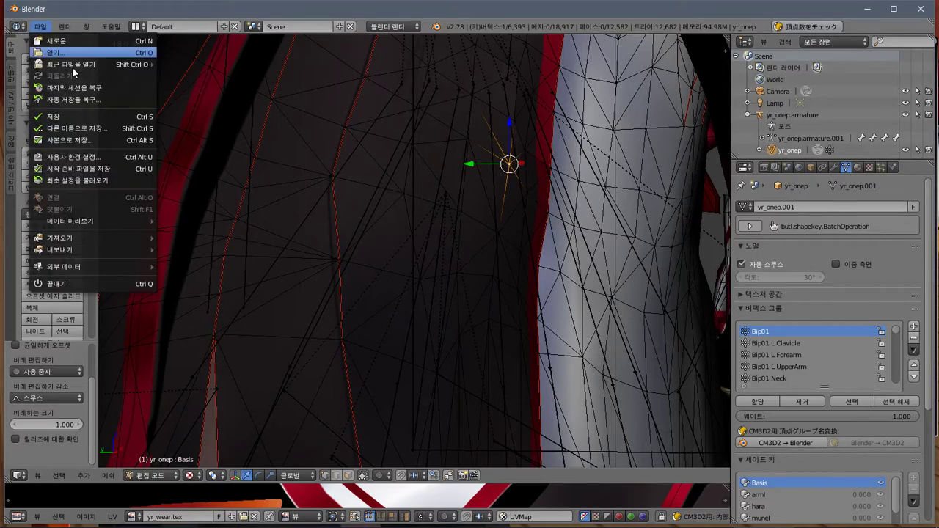
{"action": "mouse_move", "coordinate": [112, 253]}
{"action": "left_click", "coordinate": [232, 356]}
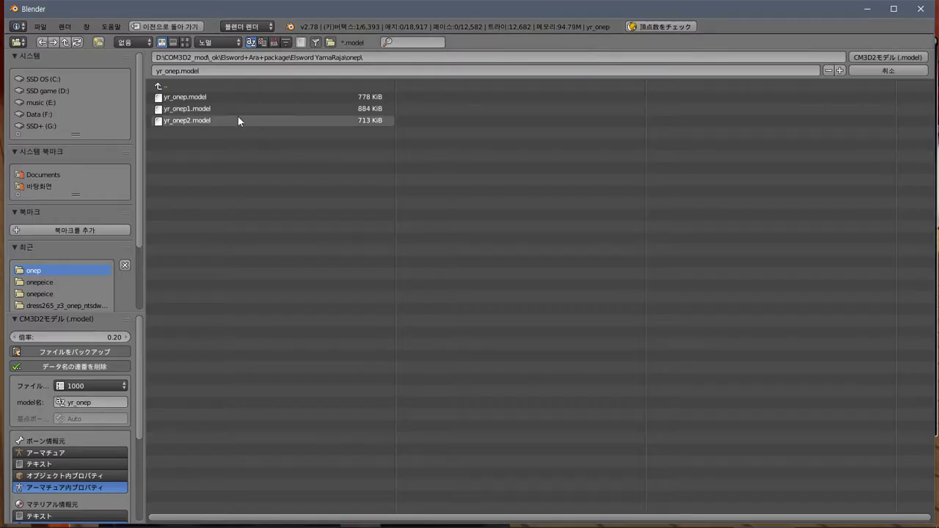
{"action": "left_click", "coordinate": [200, 97]}
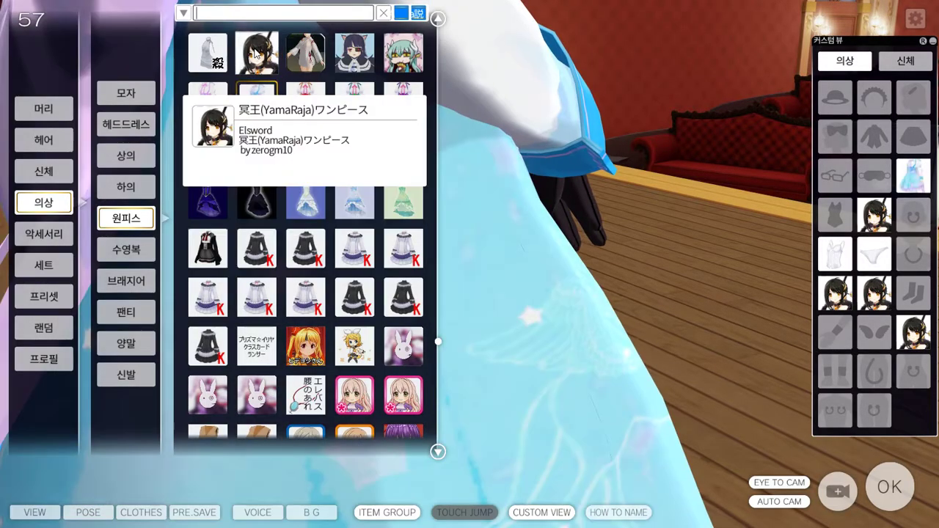
- Reload the YamaRaja one-piece in Custom Order Maid 3D 2 and compare its hip clipping with the mesh in Blender
{"action": "left_click", "coordinate": [255, 53]}
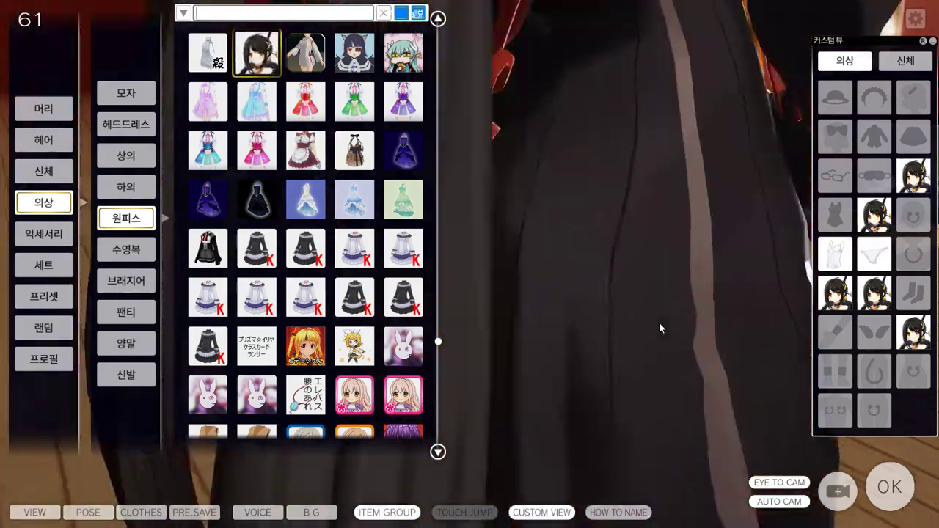
{"action": "right_click_drag", "start_coordinate": [658, 322], "coordinate": [657, 256]}
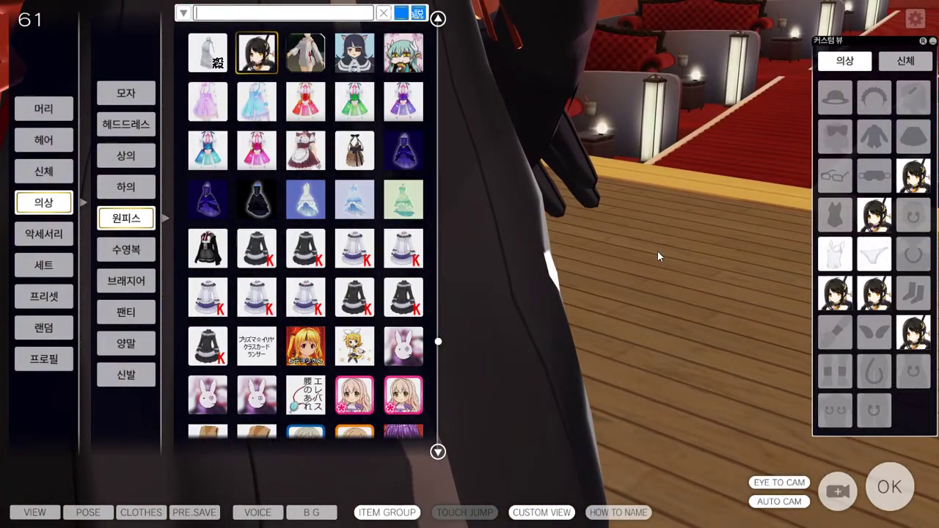
{"action": "key", "text": "alt+Tab"}
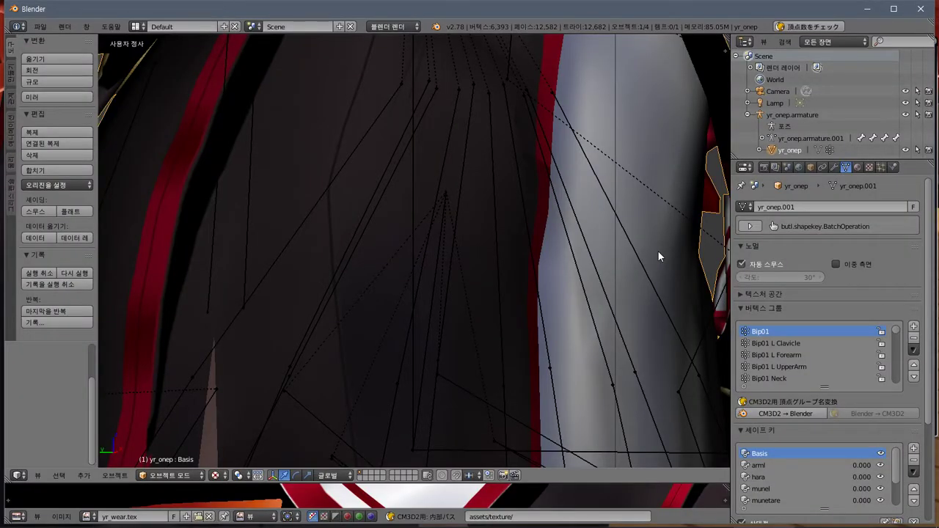
{"action": "scroll", "coordinate": [658, 253], "scroll_direction": "down", "scroll_amount": 2}
{"action": "middle_click_drag", "start_coordinate": [658, 255], "coordinate": [697, 274]}
{"action": "key", "text": "alt+Tab"}
{"action": "left_click_drag", "start_coordinate": [697, 274], "coordinate": [640, 270]}
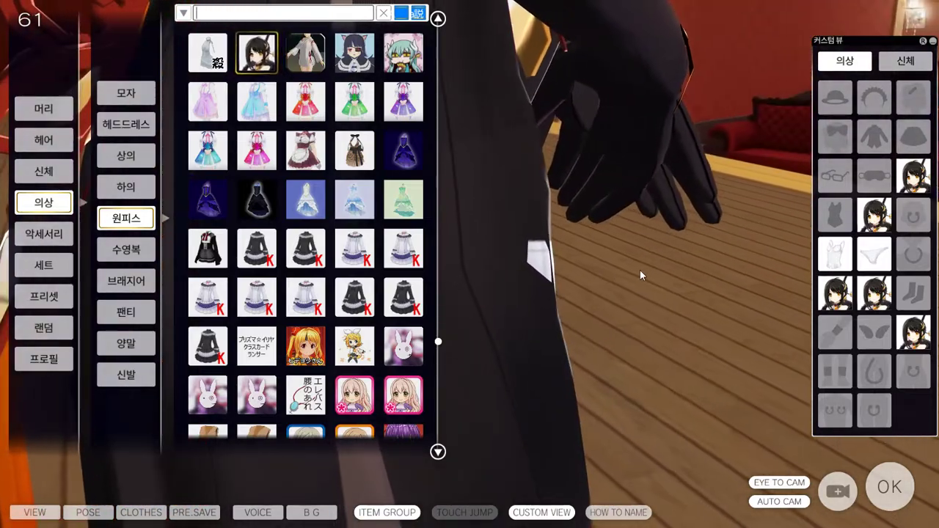
- Match the skirt's side and rear views between Blender and the game to locate the clipping hip vertices
{"action": "key", "text": "alt+Tab"}
{"action": "key", "text": "g"}
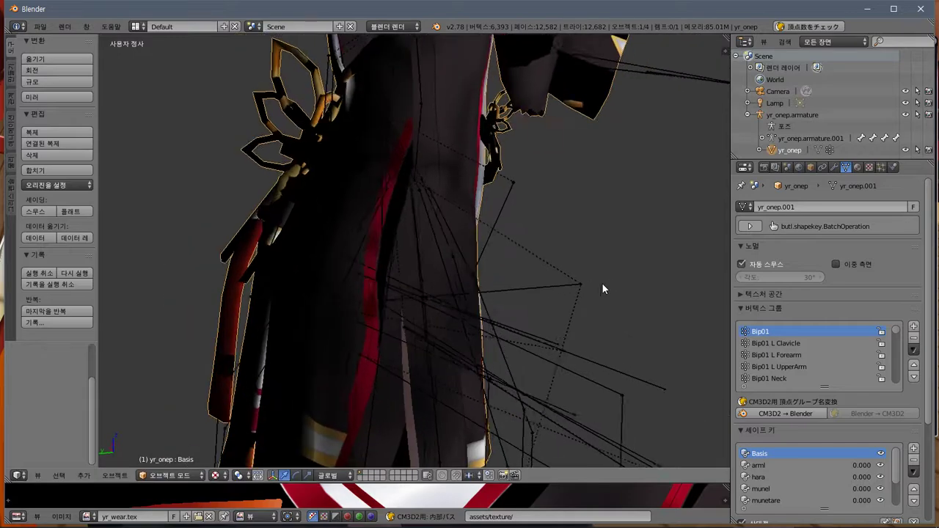
{"action": "left_click", "coordinate": [635, 276]}
{"action": "middle_click_drag", "start_coordinate": [634, 275], "coordinate": [631, 295]}
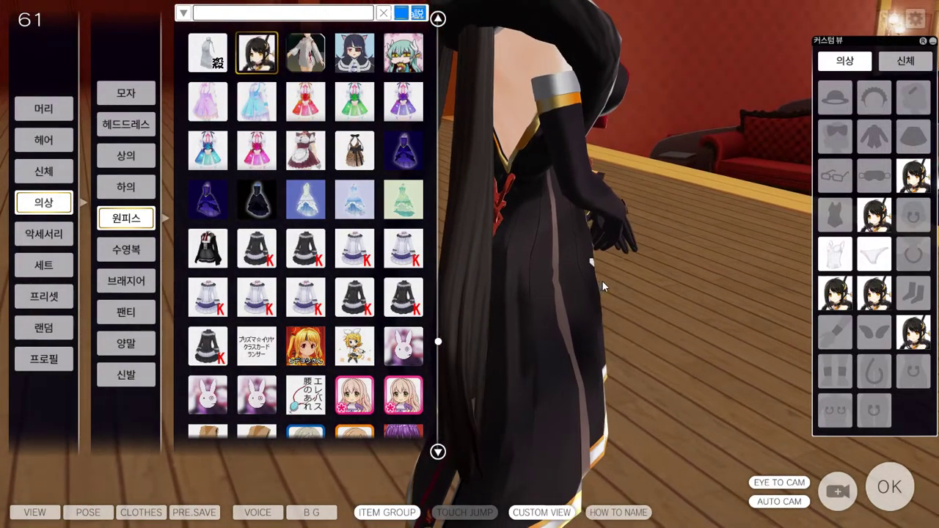
{"action": "right_click_drag", "start_coordinate": [601, 281], "coordinate": [622, 291]}
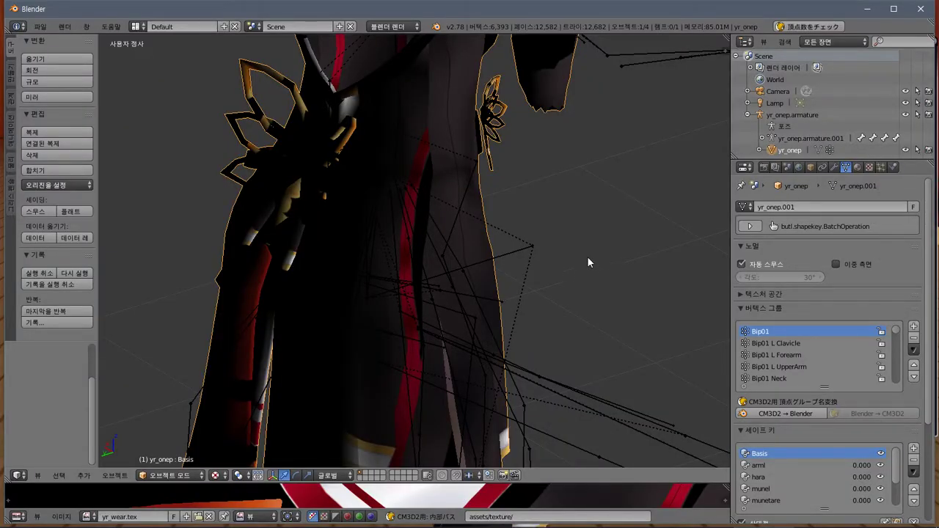
{"action": "middle_click_drag", "start_coordinate": [588, 261], "coordinate": [557, 239]}
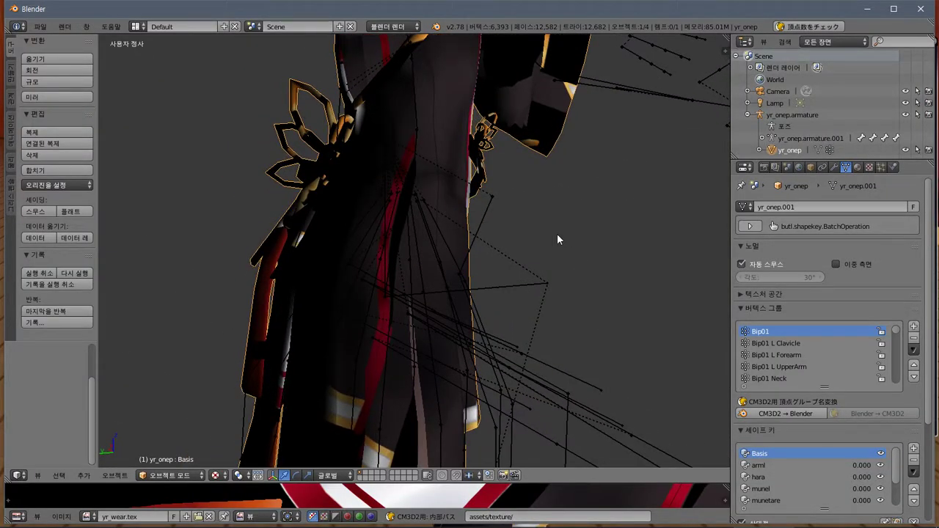
{"action": "scroll", "coordinate": [557, 235], "scroll_direction": "up", "scroll_amount": 5}
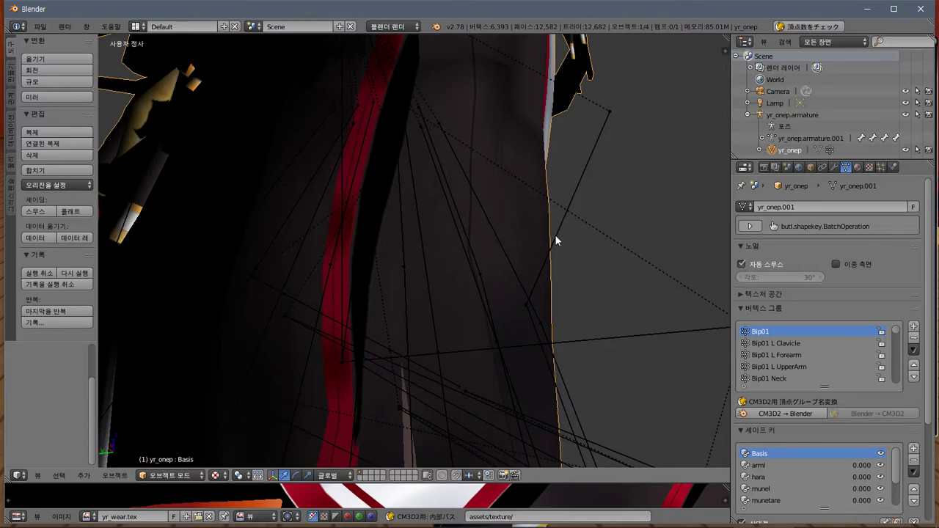
{"action": "middle_click_drag", "start_coordinate": [556, 236], "coordinate": [602, 247]}
- Select the three neighbouring hip vertices in a row beside the white panel's edge and push them slightly outward with Shrink/Fatten
{"action": "key", "text": "Tab"}
{"action": "key", "text": "alt+Tab"}
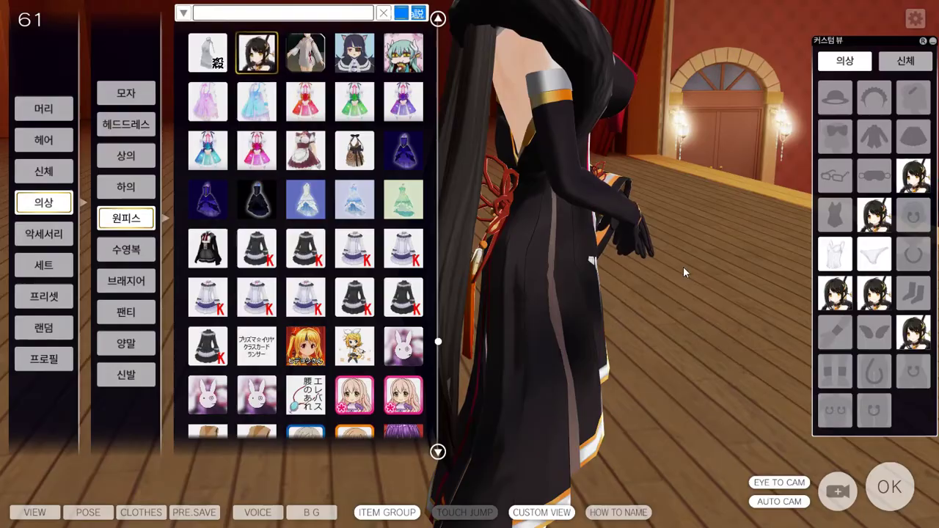
{"action": "key", "text": "alt+Tab"}
{"action": "middle_click_drag", "start_coordinate": [667, 262], "coordinate": [587, 250]}
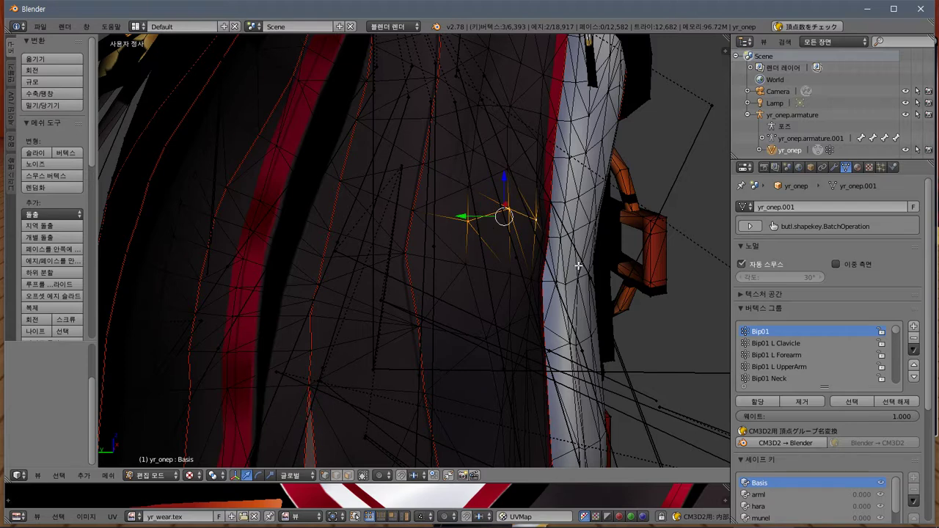
{"action": "left_click", "coordinate": [59, 91]}
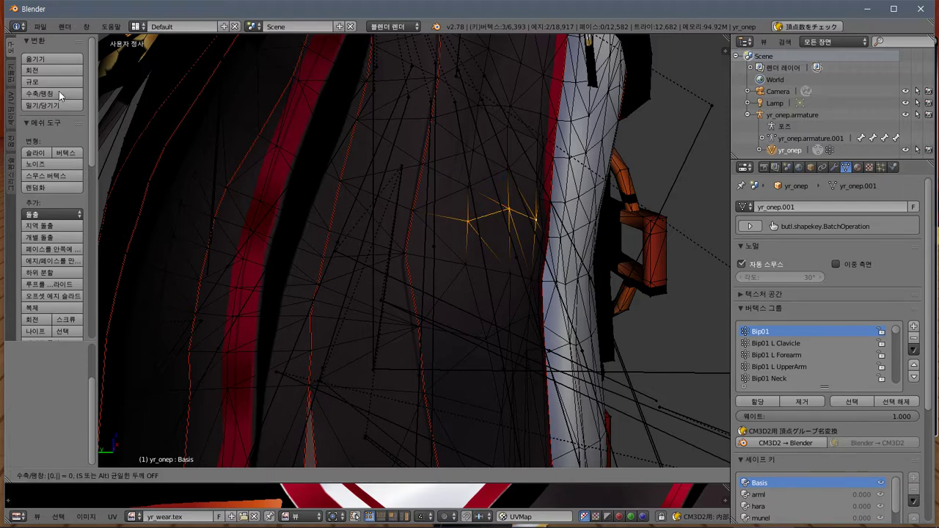
{"action": "key", "text": "Return"}
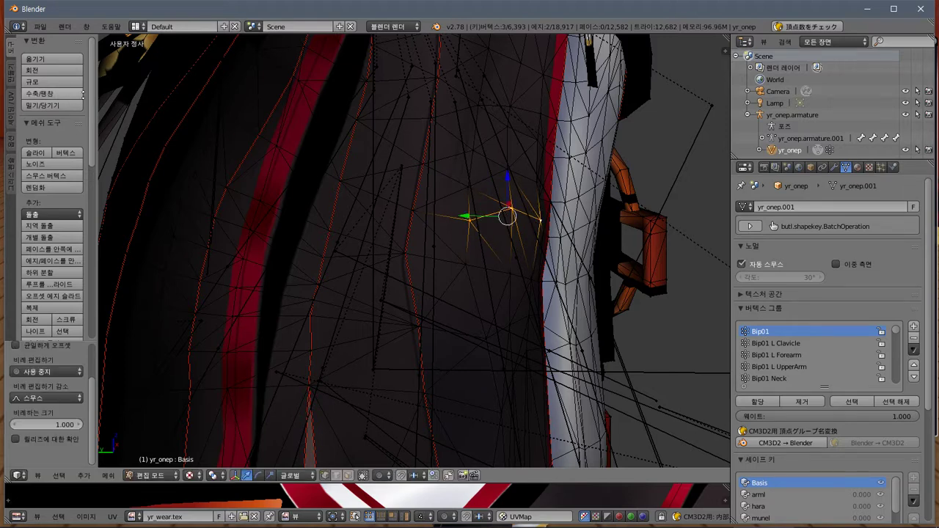
- Export the yr_onep mesh with the raised hip vertices as a CM3D2 model, overwriting yr_onep.model
{"action": "middle_click_drag", "start_coordinate": [279, 174], "coordinate": [333, 164]}
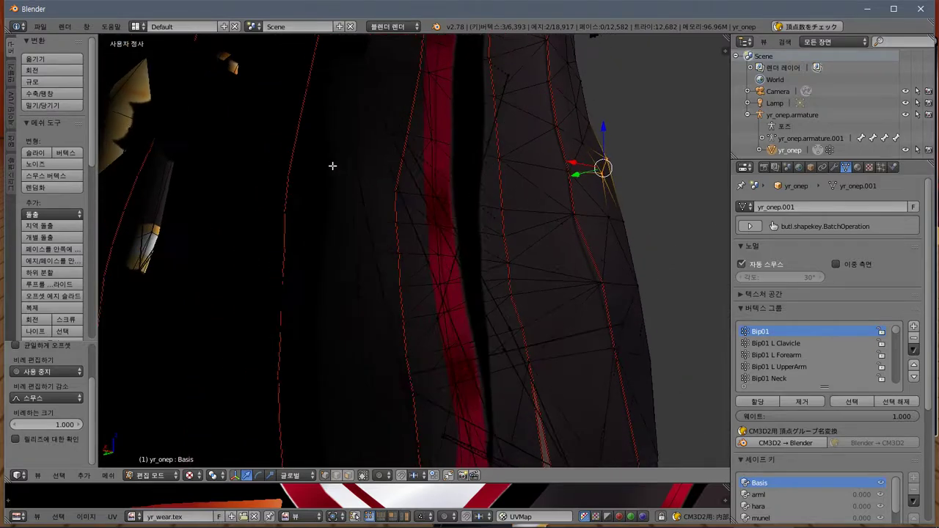
{"action": "left_click", "coordinate": [40, 26]}
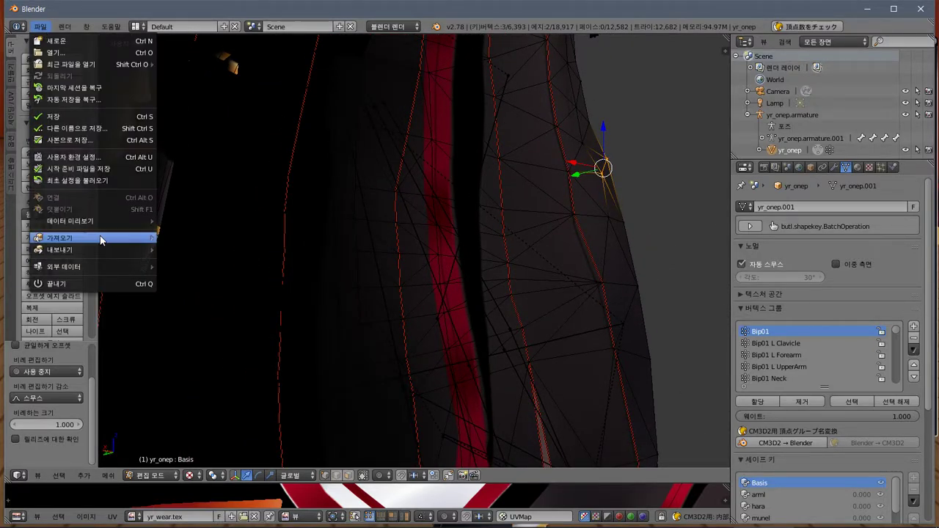
{"action": "mouse_move", "coordinate": [97, 252]}
{"action": "left_click", "coordinate": [202, 355]}
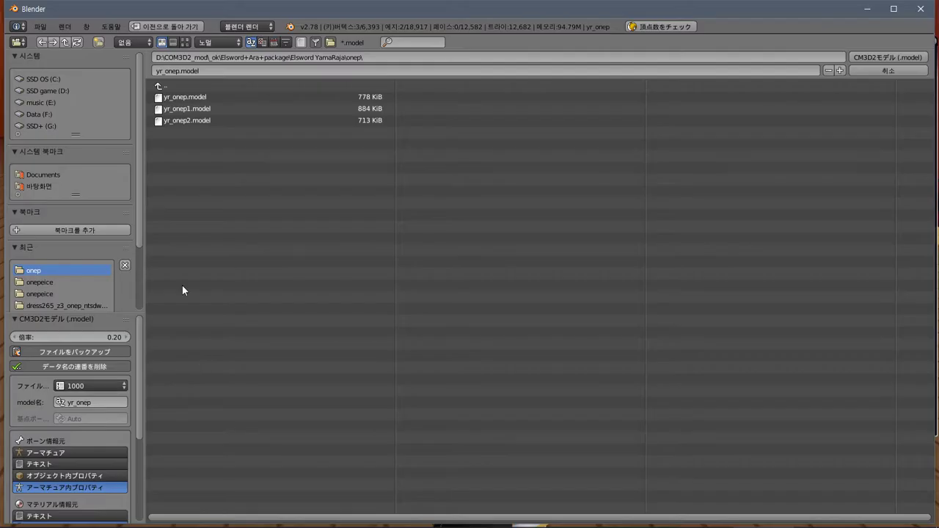
{"action": "double_click", "coordinate": [173, 96]}
- Switch to Custom Order Maid 3D 2, reload the YamaRaja one-piece and inspect the hip area up close
{"action": "key", "text": "alt+Tab"}
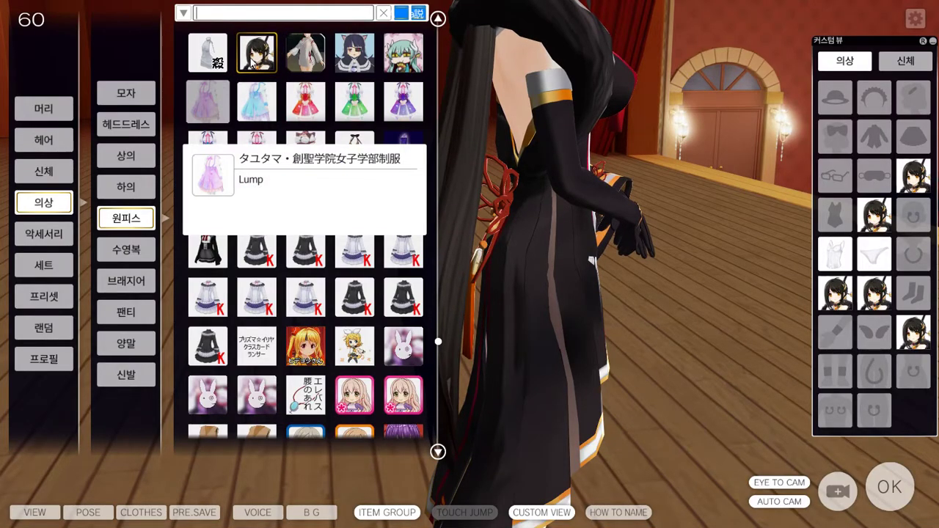
{"action": "left_click", "coordinate": [256, 57]}
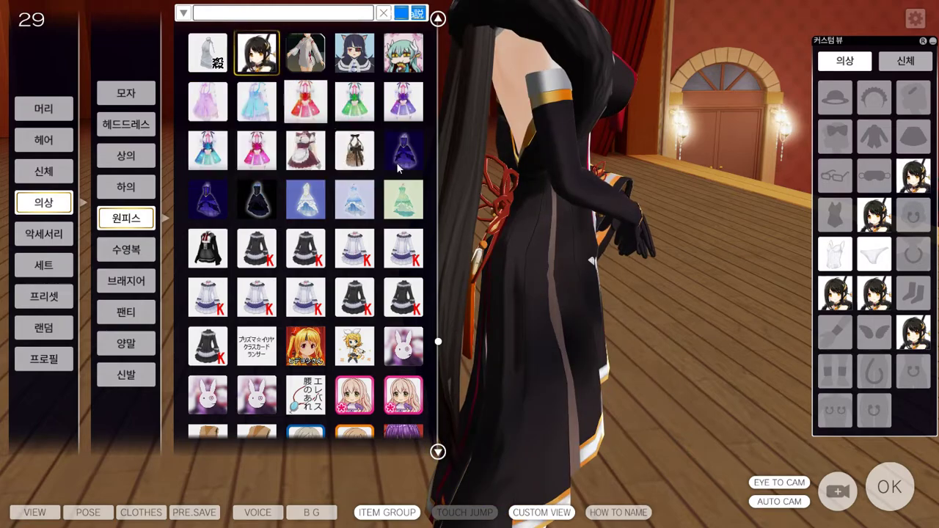
{"action": "left_click_drag", "start_coordinate": [633, 281], "coordinate": [781, 294]}
{"action": "scroll", "coordinate": [689, 300], "scroll_direction": "up", "scroll_amount": 5}
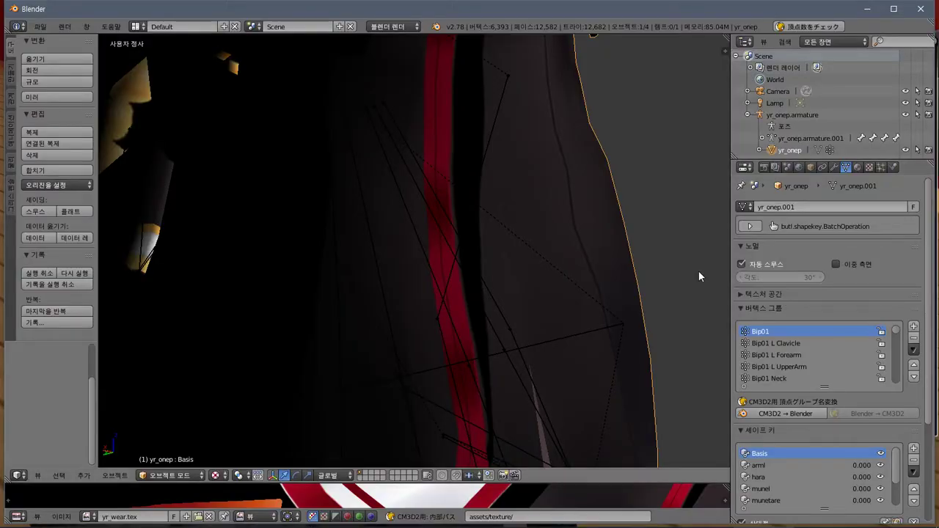
- Back in Blender, push the same three selected hip vertices of yr_onep slightly further outward with Shrink/Fatten in Edit Mode
{"action": "middle_click_drag", "start_coordinate": [698, 276], "coordinate": [689, 236]}
{"action": "key", "text": "Tab"}
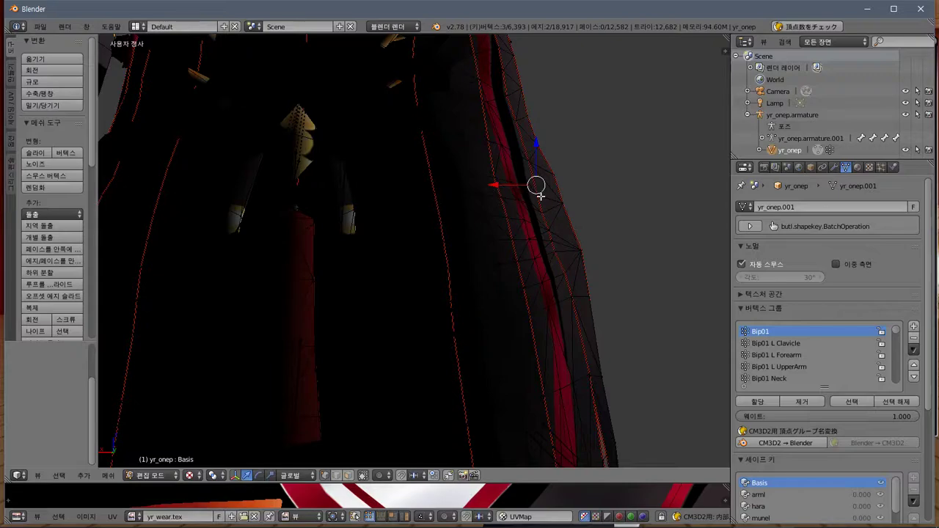
{"action": "scroll", "coordinate": [540, 196], "scroll_direction": "down", "scroll_amount": 2}
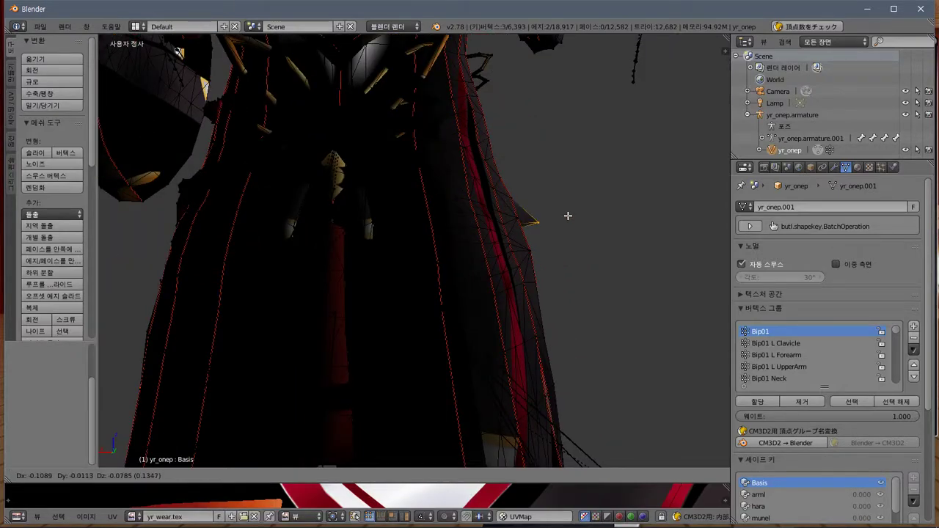
{"action": "middle_click_drag", "start_coordinate": [622, 226], "coordinate": [516, 223]}
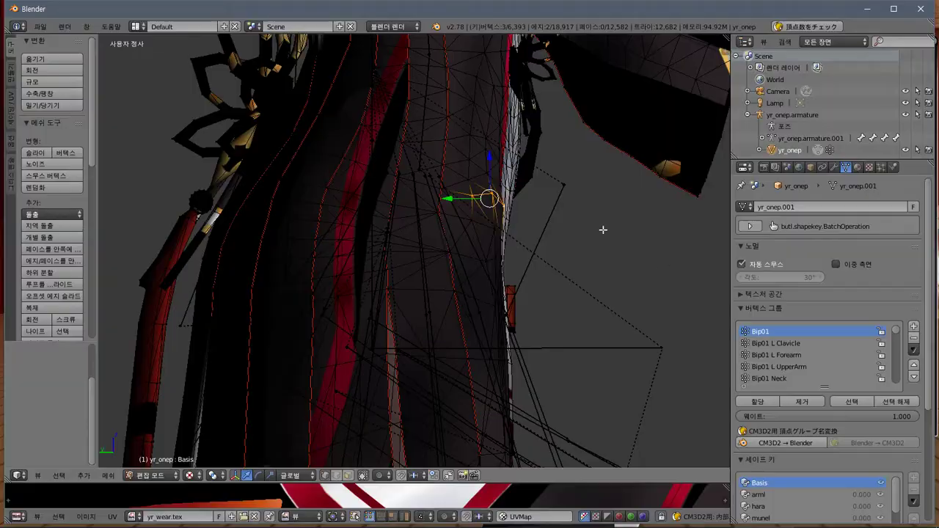
{"action": "scroll", "coordinate": [603, 227], "scroll_direction": "up", "scroll_amount": 3}
{"action": "middle_click_drag", "start_coordinate": [564, 205], "coordinate": [436, 152], "text": "shift"}
{"action": "left_click", "coordinate": [48, 93]}
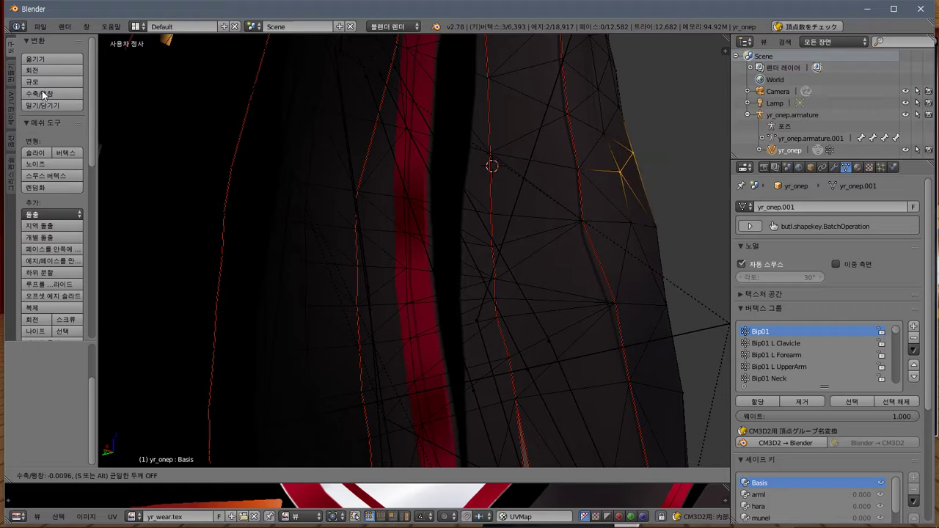
{"action": "left_click", "coordinate": [42, 90]}
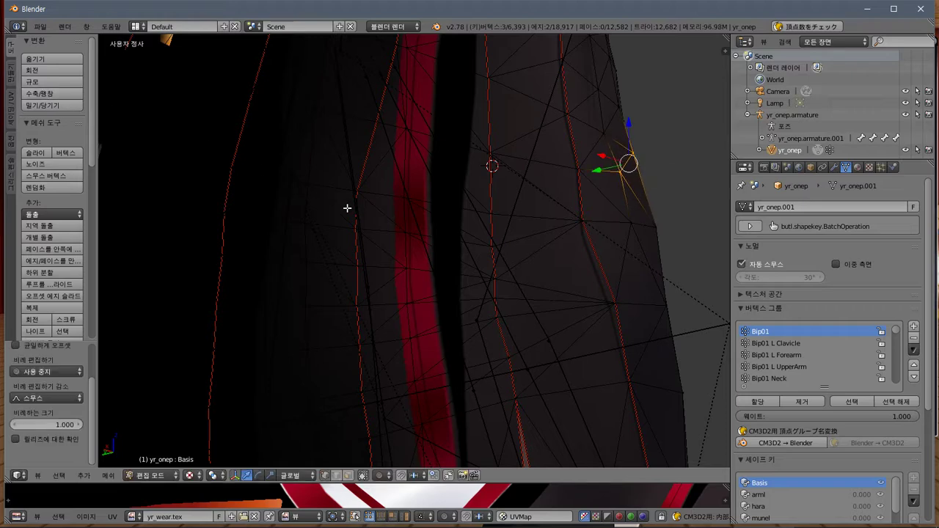
{"action": "middle_click_drag", "start_coordinate": [346, 208], "coordinate": [455, 257]}
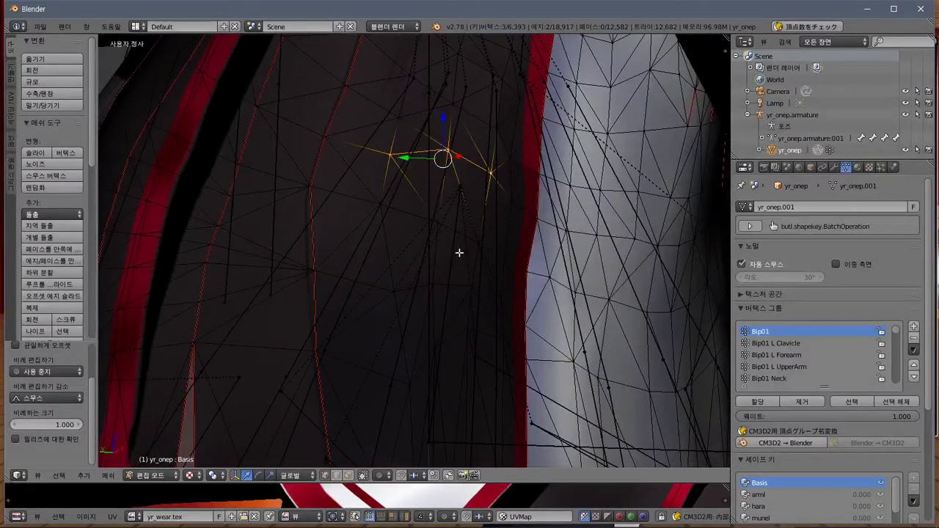
- Select the six neighbouring vertices just below the adjusted hip row and push them slightly outward with Shrink/Fatten
{"action": "key", "text": "a"}
{"action": "left_click", "coordinate": [436, 222]}
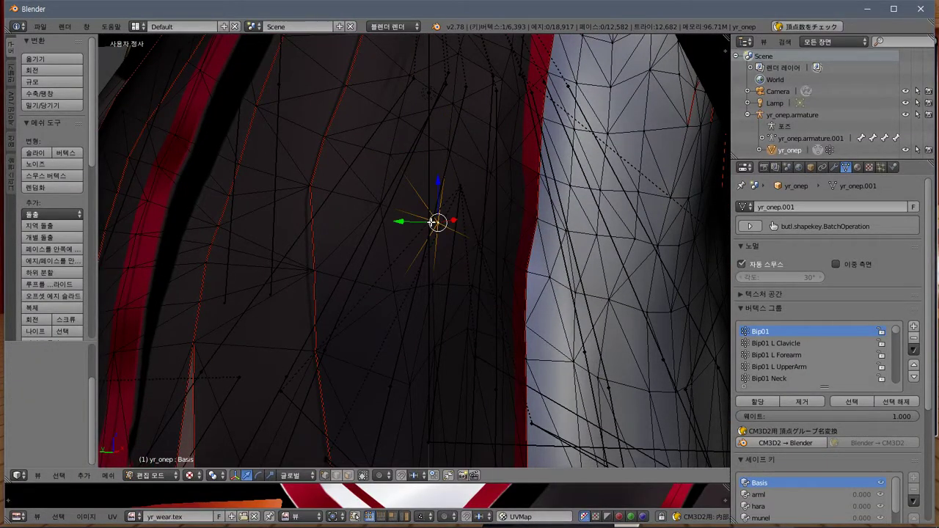
{"action": "right_click", "coordinate": [383, 207], "text": "shift"}
{"action": "right_click", "coordinate": [478, 244], "text": "shift"}
{"action": "right_click", "coordinate": [473, 286], "text": "shift"}
{"action": "right_click", "coordinate": [397, 280], "text": "shift"}
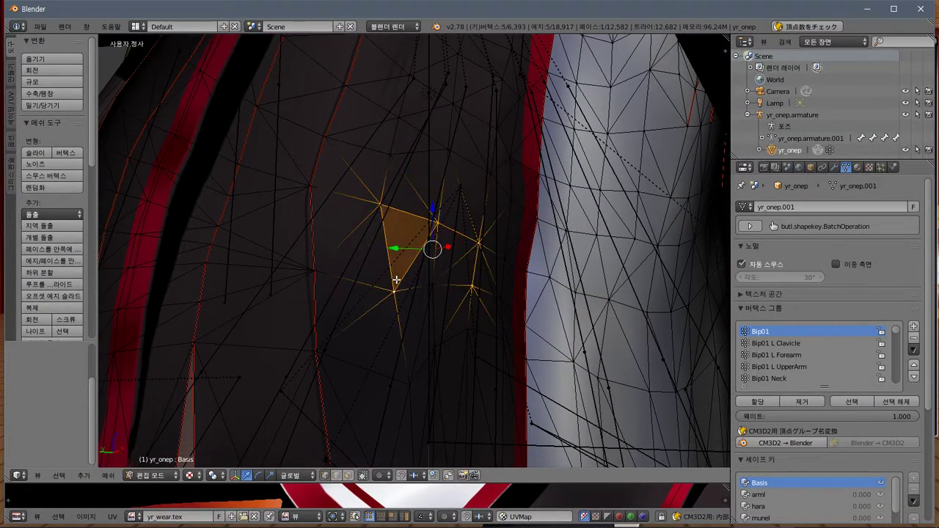
{"action": "right_click", "coordinate": [428, 280], "text": "shift"}
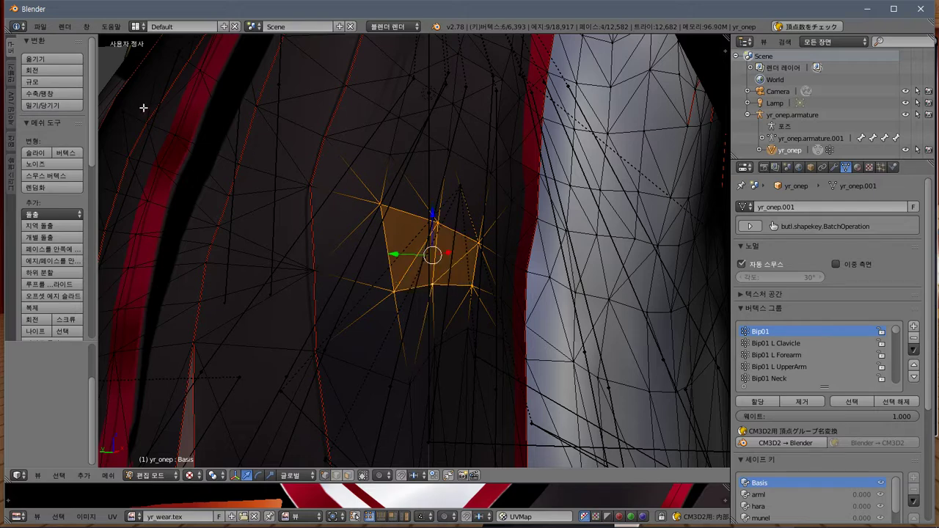
{"action": "left_click", "coordinate": [56, 96]}
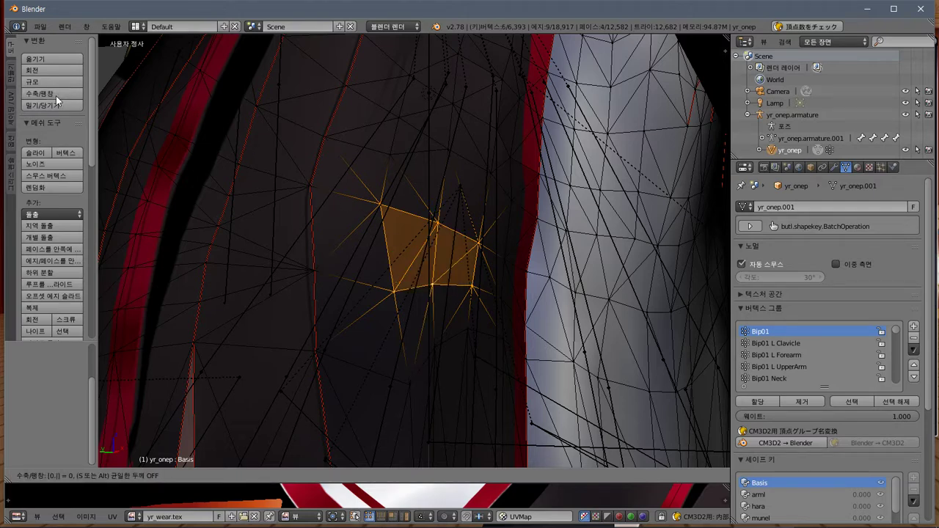
{"action": "left_click", "coordinate": [56, 96]}
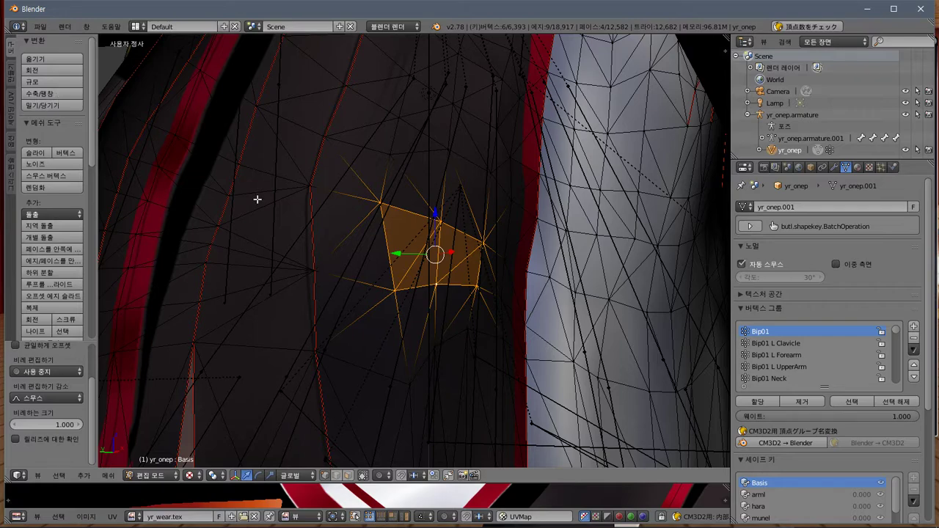
{"action": "middle_click_drag", "start_coordinate": [257, 199], "coordinate": [345, 209]}
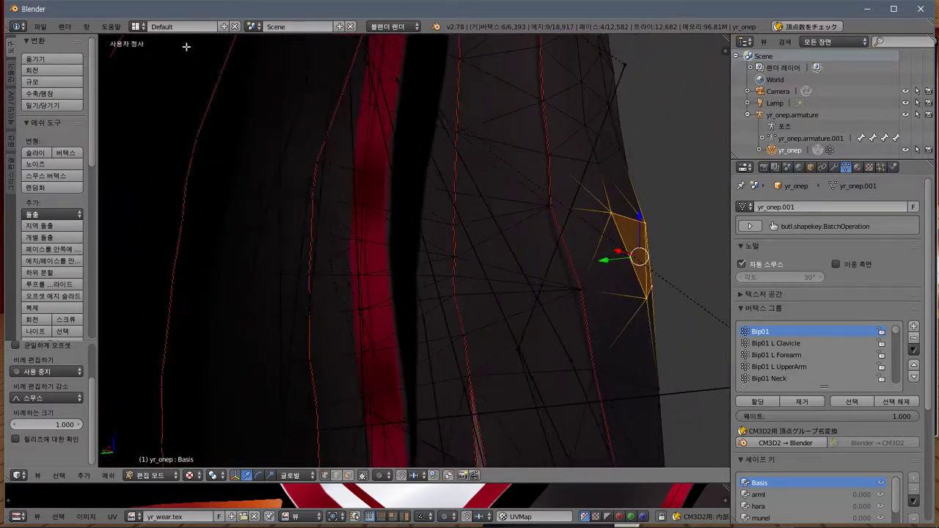
- Export the reshaped yr_onep mesh as a CM3D2 model over the existing yr_onep.model file
{"action": "left_click", "coordinate": [40, 26]}
{"action": "mouse_move", "coordinate": [106, 253]}
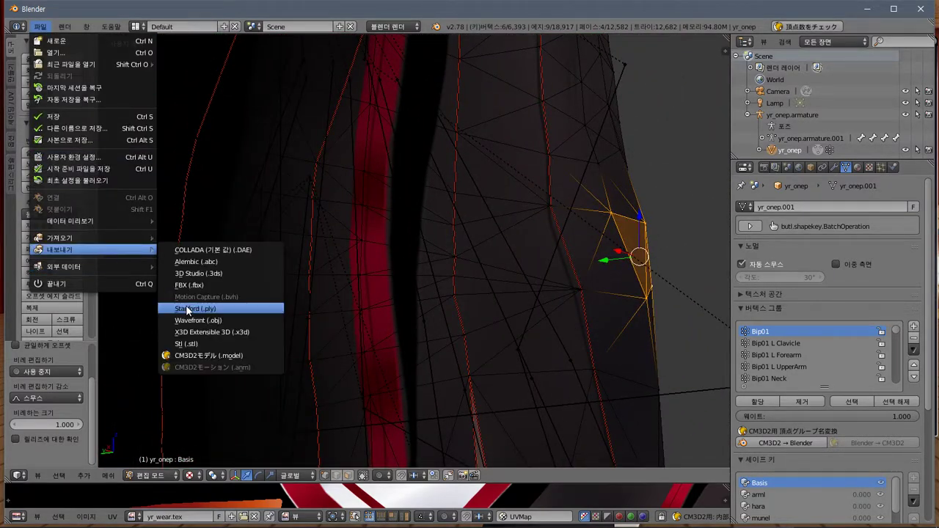
{"action": "left_click", "coordinate": [220, 356]}
{"action": "double_click", "coordinate": [168, 98]}
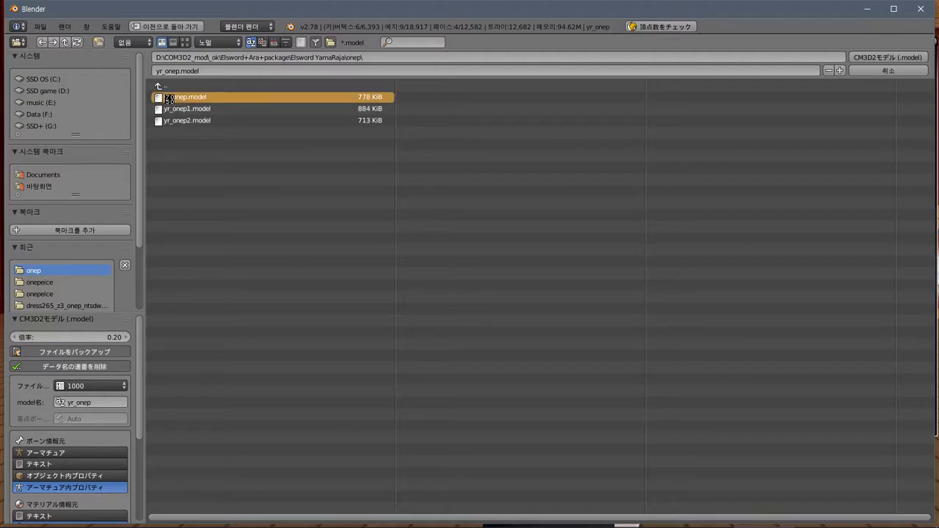
- Switch to Custom Order Maid 3D 2, put the YamaRaja one-piece back on and check the hips and whole outfit
{"action": "key", "text": "alt+Tab"}
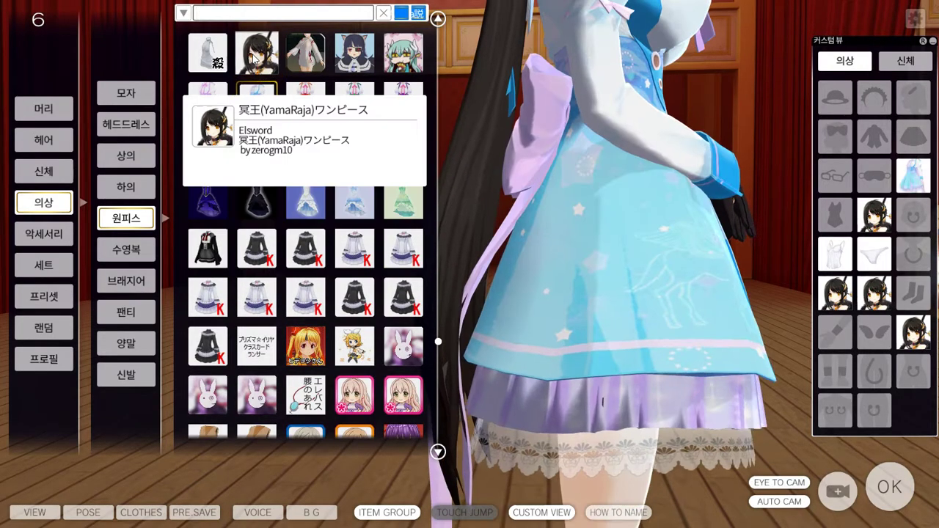
{"action": "left_click_drag", "start_coordinate": [641, 293], "coordinate": [793, 316]}
{"action": "scroll", "coordinate": [792, 317], "scroll_direction": "down", "scroll_amount": 5}
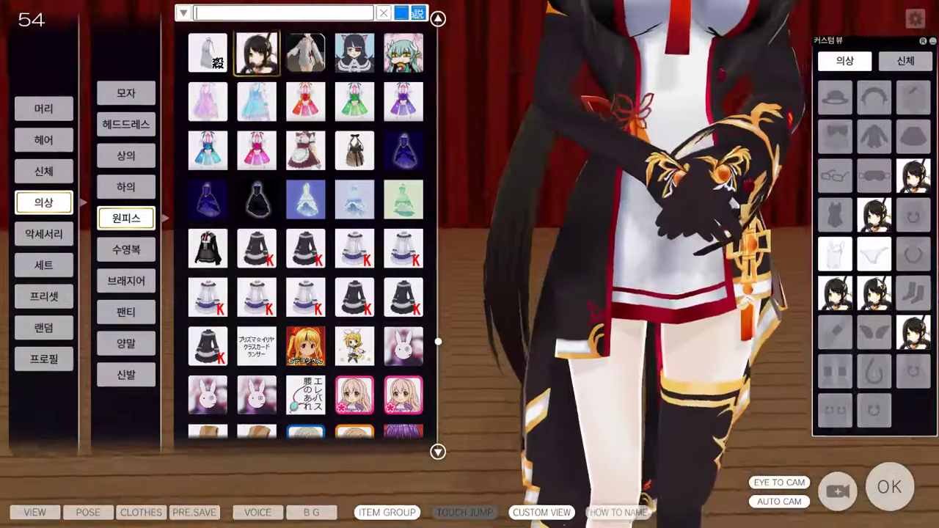
{"action": "left_click_drag", "start_coordinate": [656, 247], "coordinate": [641, 233]}
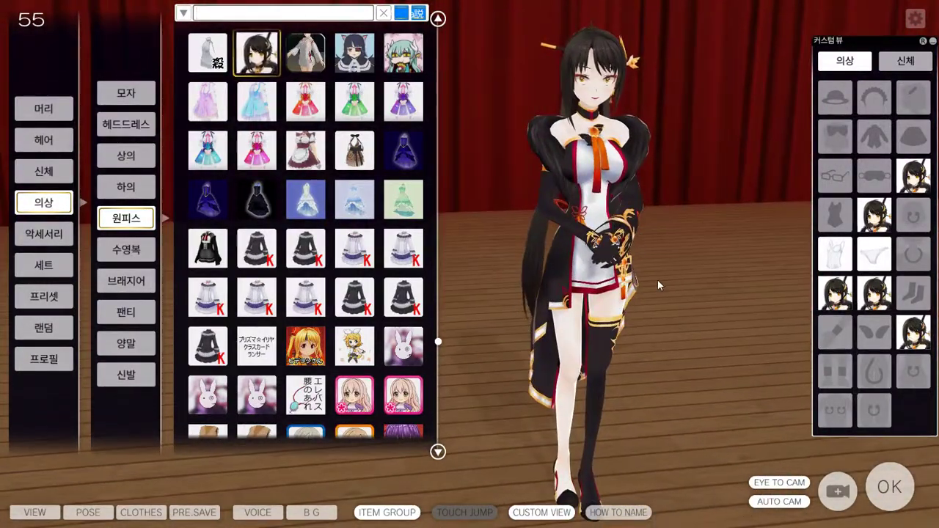
- Quit Blender without saving the scene changes and return to Custom Order Maid 3D 2
{"action": "key", "text": "alt+Tab"}
{"action": "left_click", "coordinate": [918, 13]}
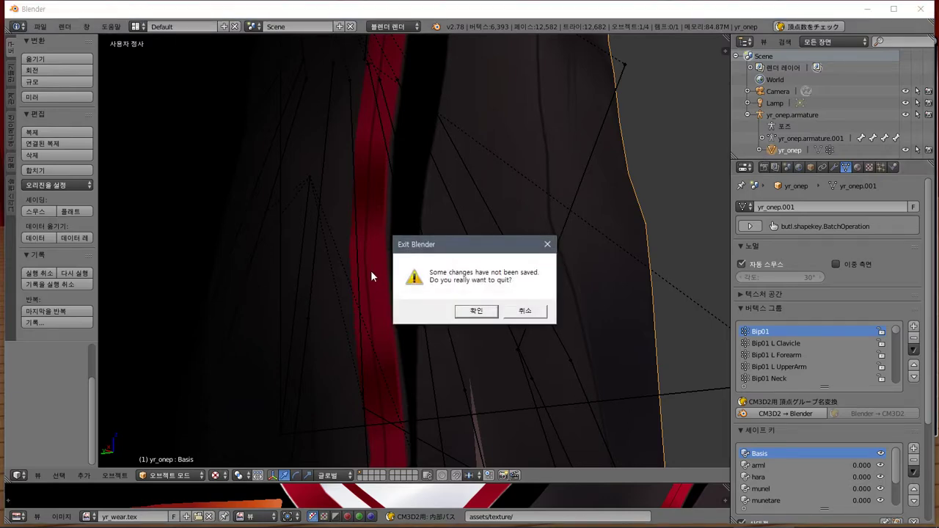
{"action": "left_click", "coordinate": [481, 314]}
{"action": "key", "text": "alt+Tab"}
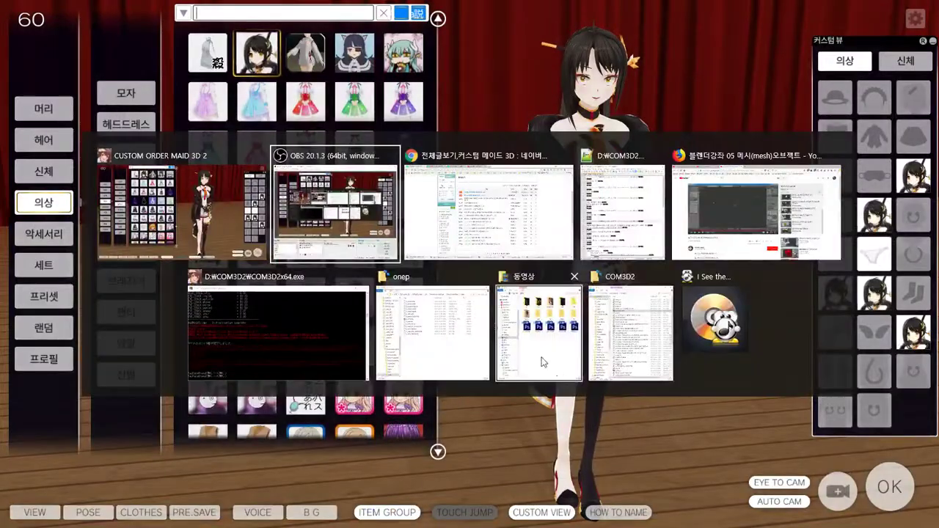